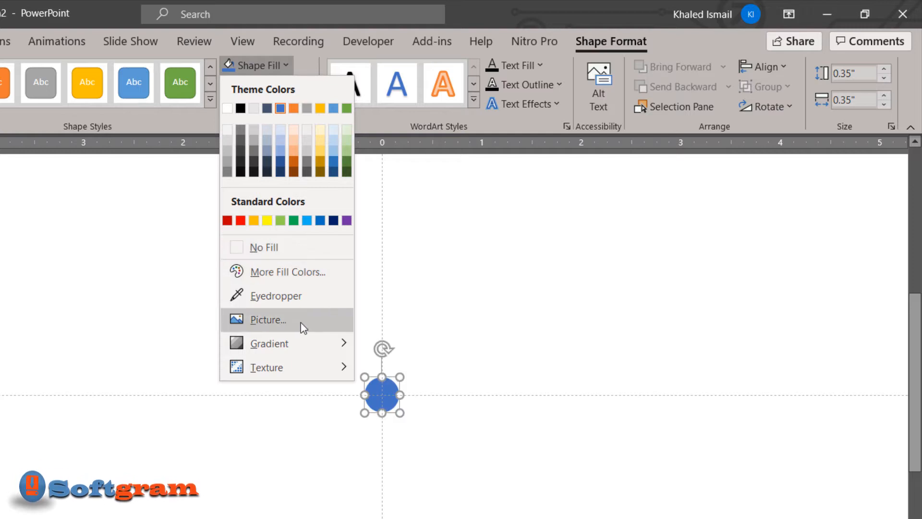
Fill the small centre circle with red and draw a concentric donut ring about 0.53" wide around it
click(241, 220)
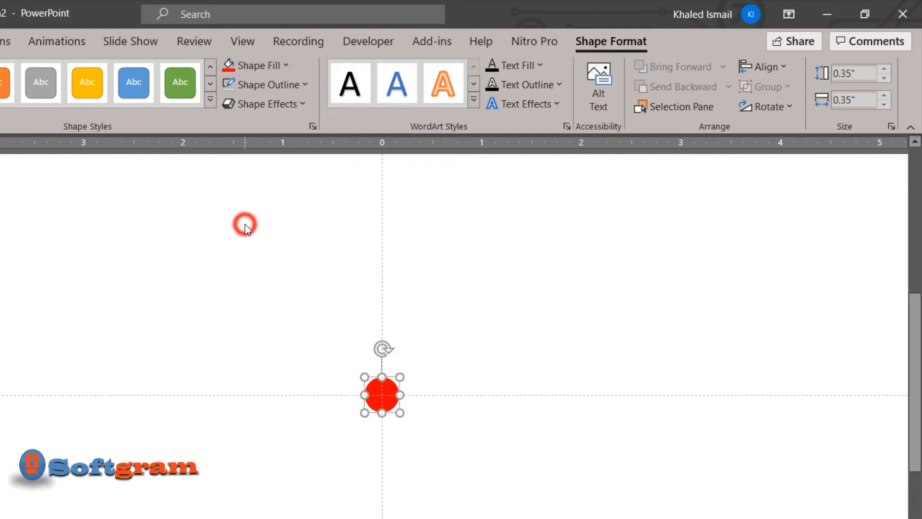
click(328, 246)
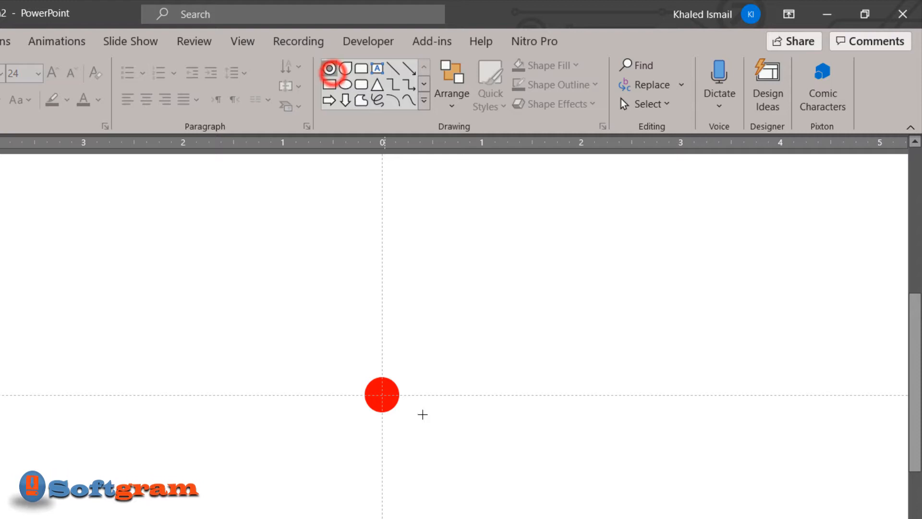
drag(412, 434, 359, 397)
drag(400, 419, 364, 393)
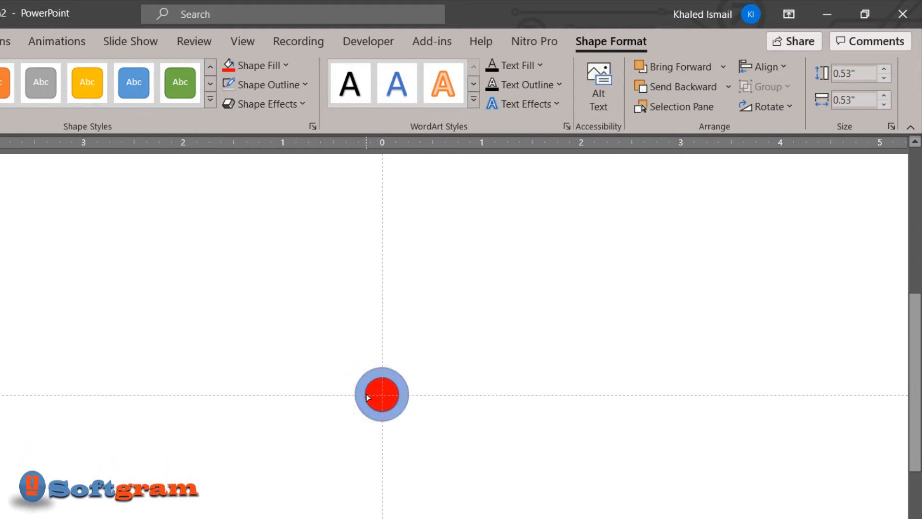
click(457, 334)
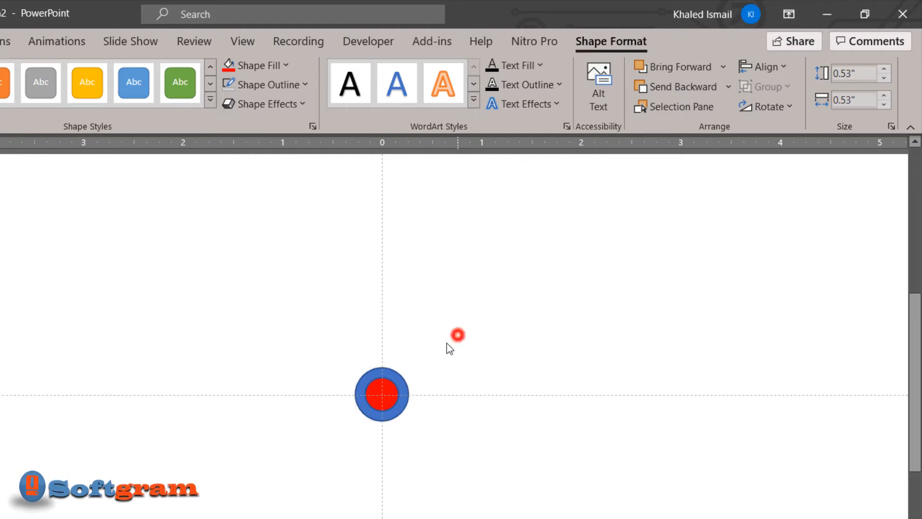
Remove the outlines from both the red circle and the blue ring around it
drag(422, 340, 311, 430)
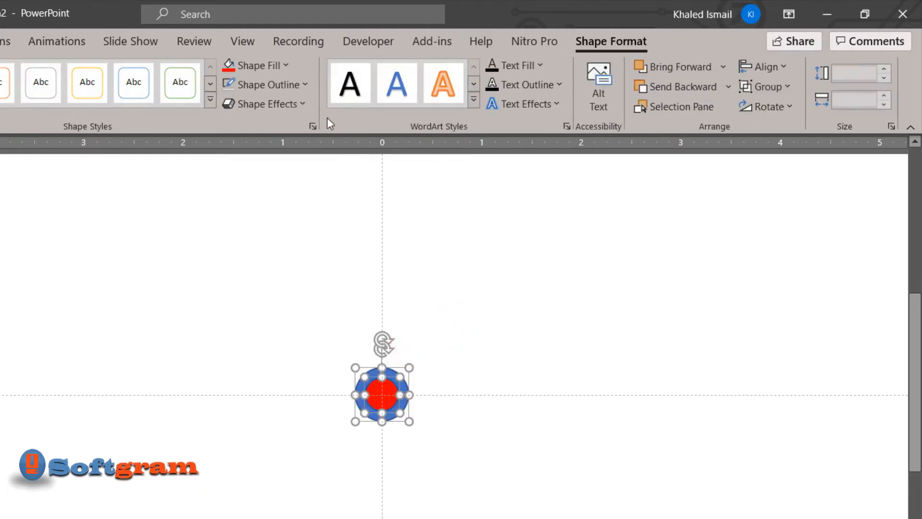
click(252, 88)
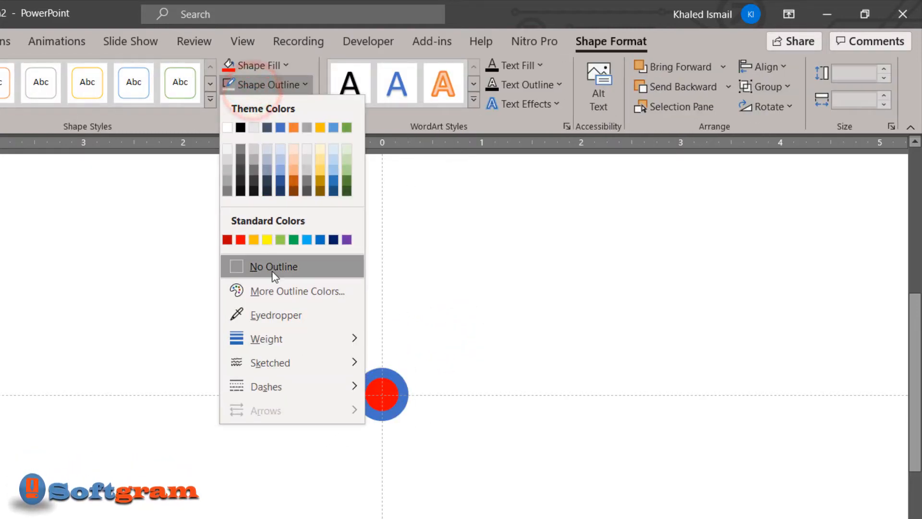
click(270, 268)
click(514, 434)
Group the red circle with the blue ring and shrink the group about its centre to about 0.45"
click(382, 395)
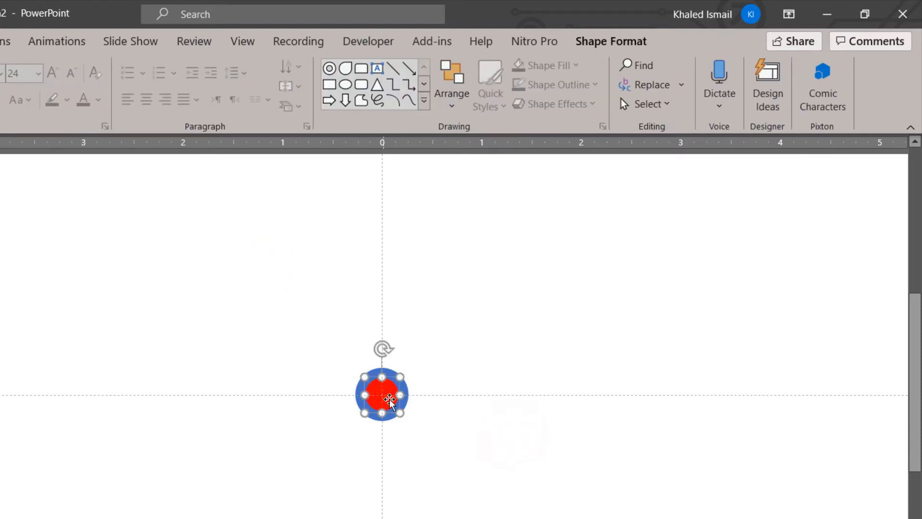
click(422, 401)
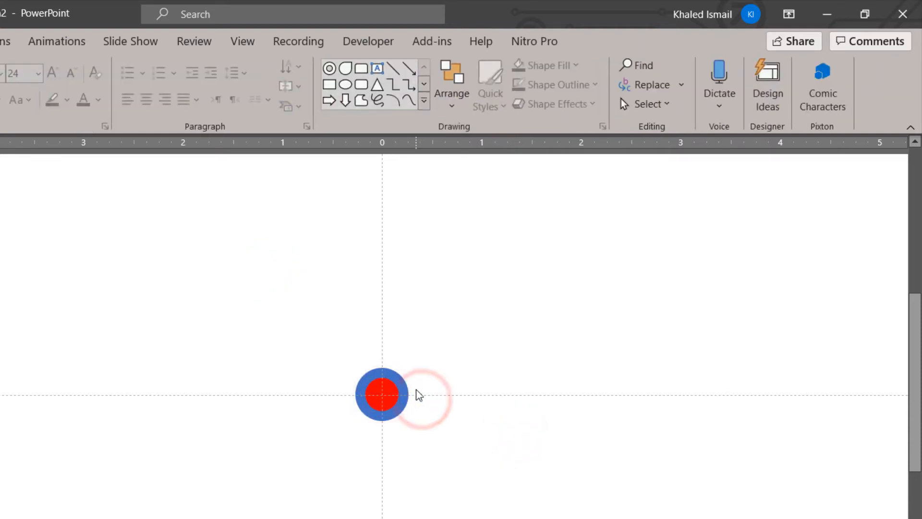
drag(420, 360, 316, 454)
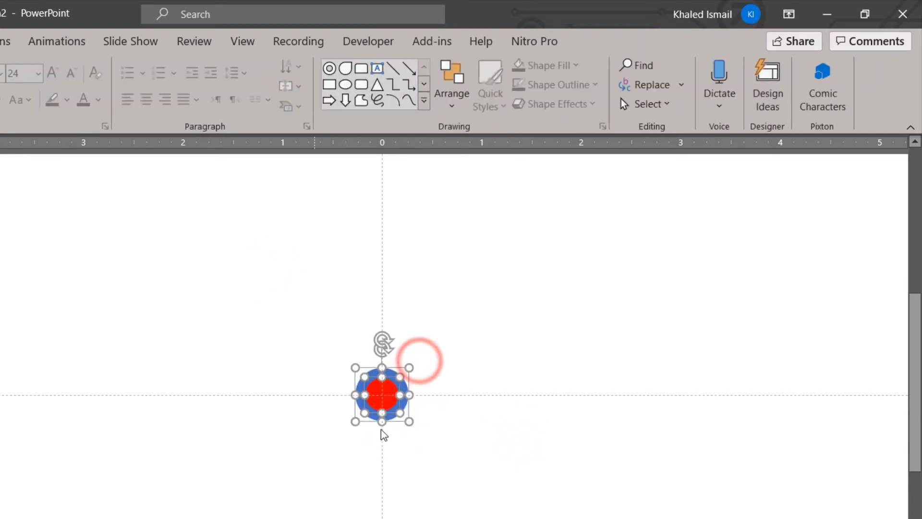
drag(391, 412, 390, 411)
key(ctrl+g)
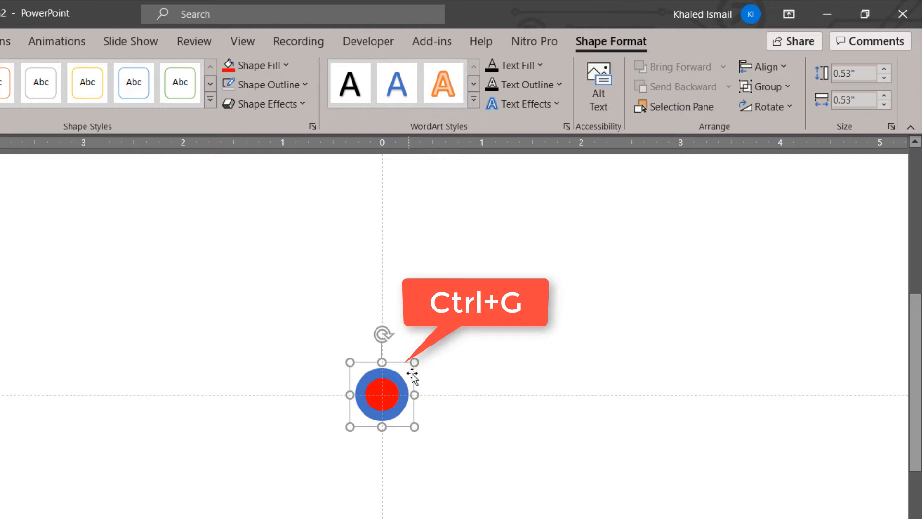
drag(416, 365, 400, 380)
drag(387, 410, 391, 407)
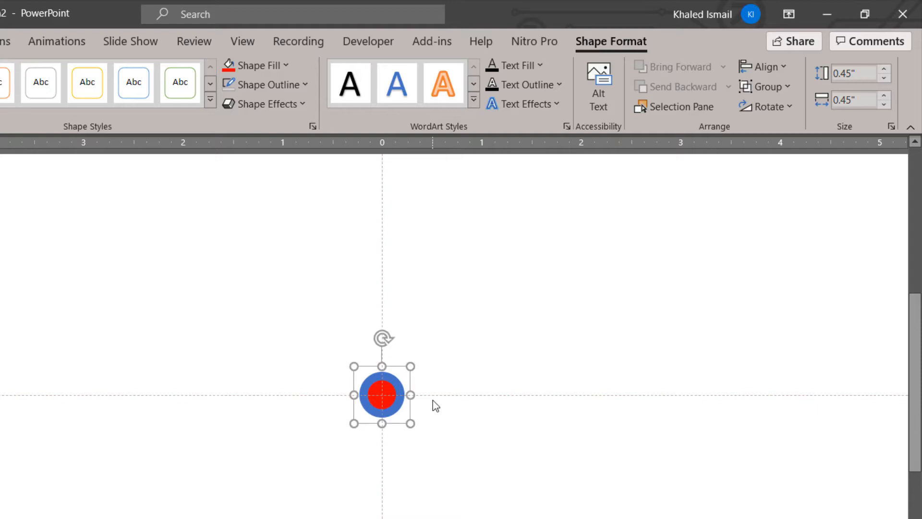
Fill only the outer ring of the group with a medium grey theme color
click(456, 426)
scroll(382, 415, down, 1)
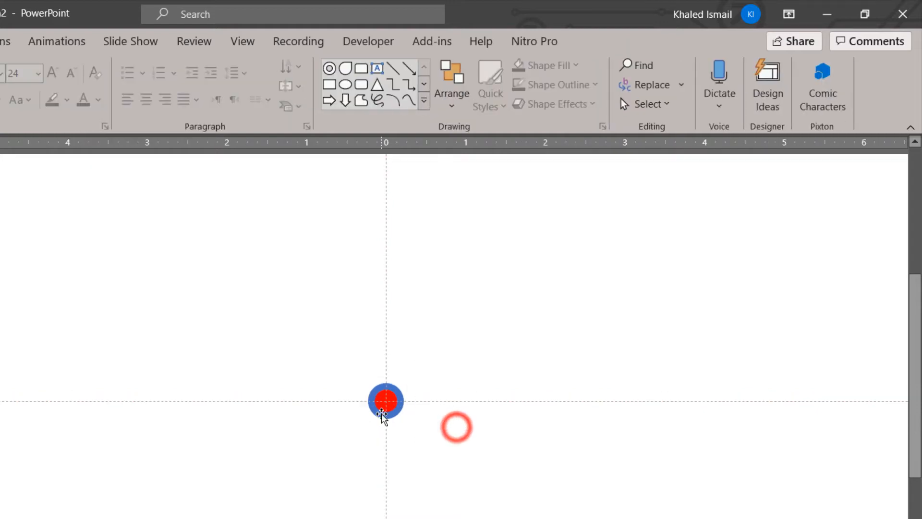
click(396, 402)
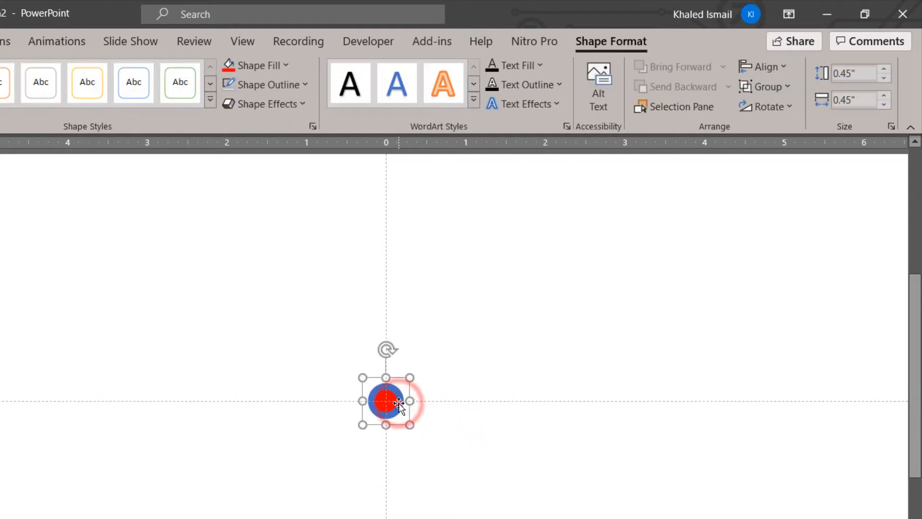
click(399, 403)
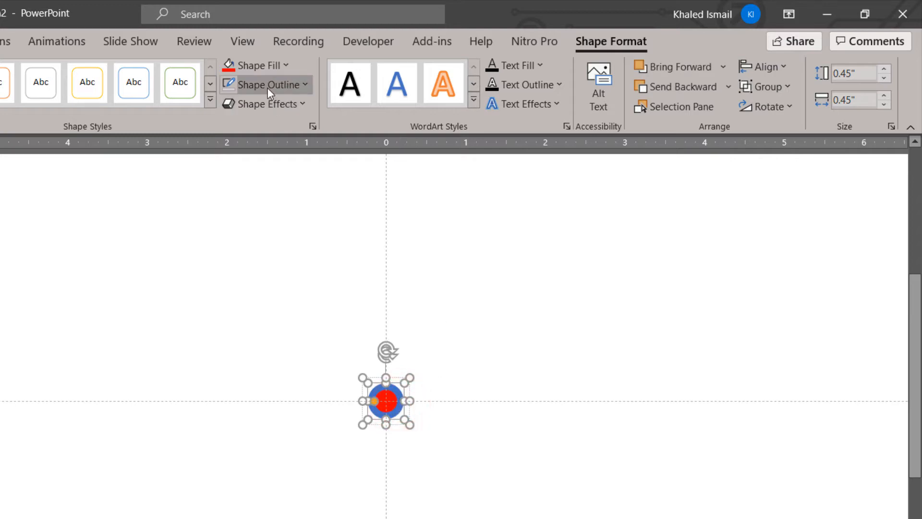
click(263, 68)
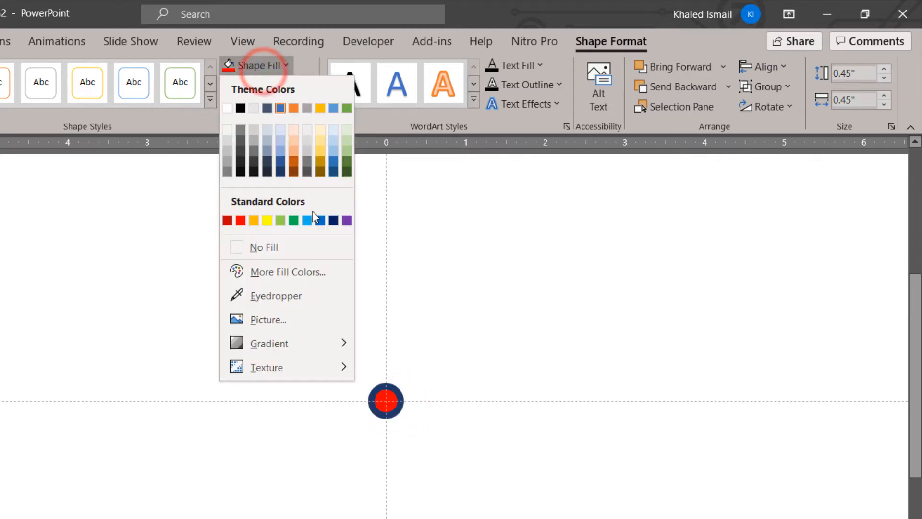
click(229, 162)
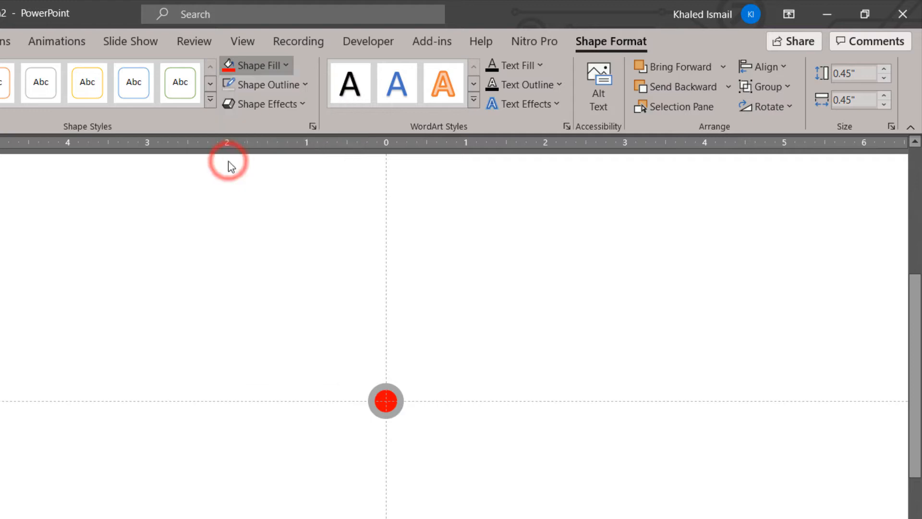
click(526, 412)
Change the solid fill of the group's inner red circle to a hot pink from the standard colors honeycomb
click(389, 403)
click(390, 403)
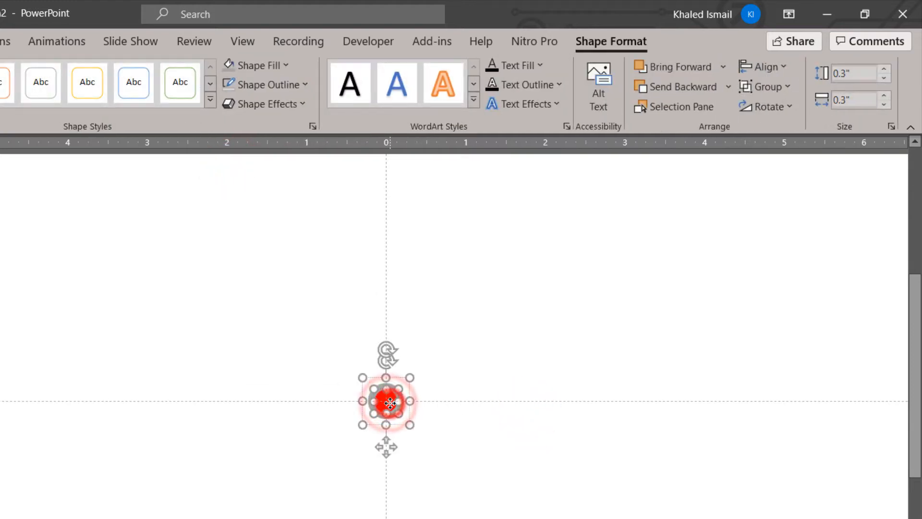
click(270, 68)
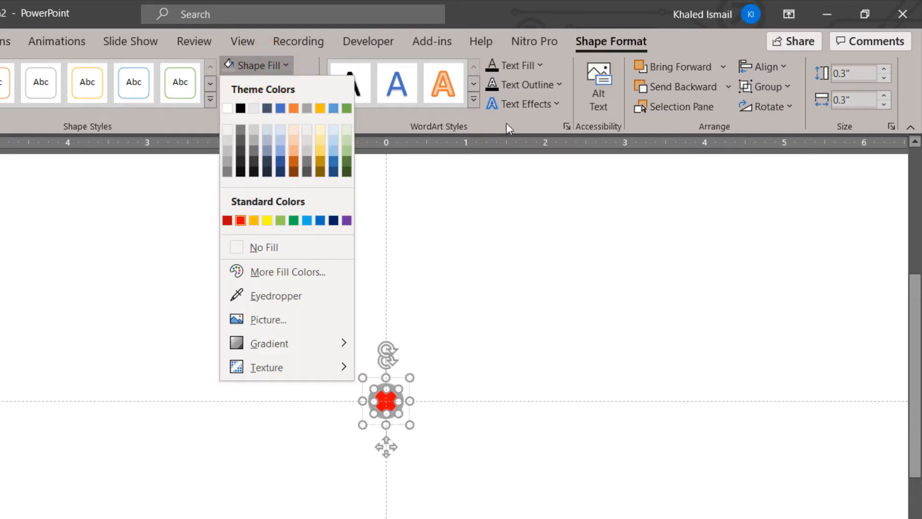
click(570, 127)
click(571, 127)
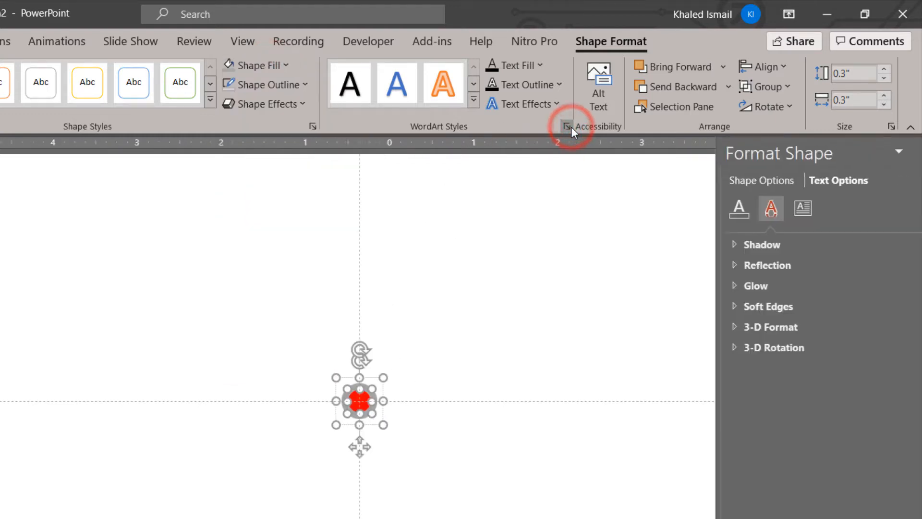
click(537, 224)
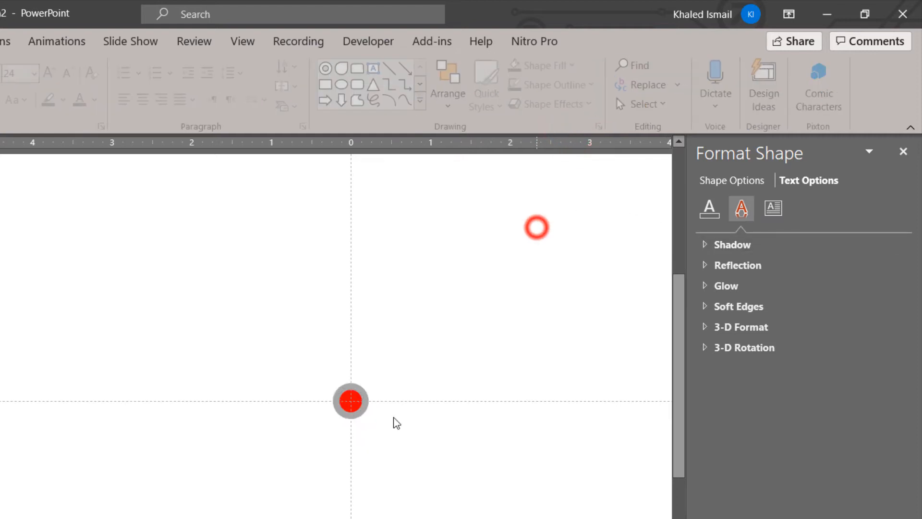
click(350, 401)
click(349, 402)
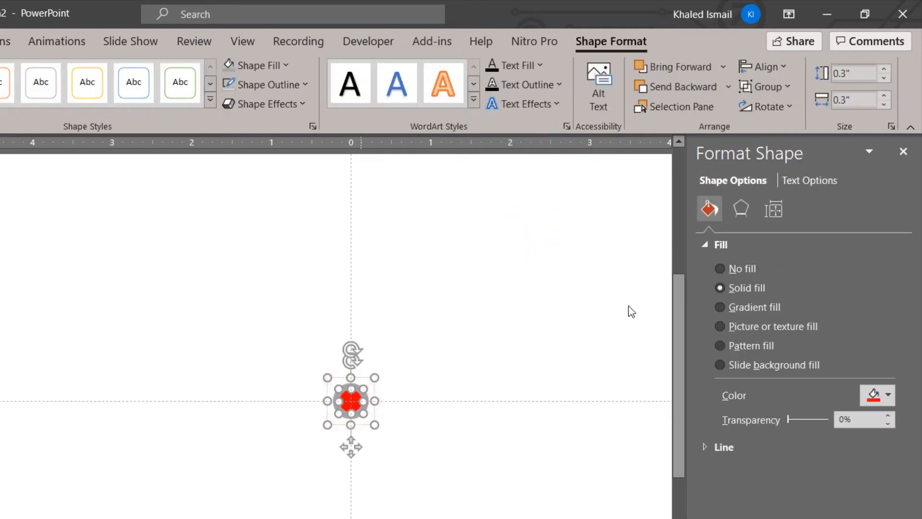
click(866, 398)
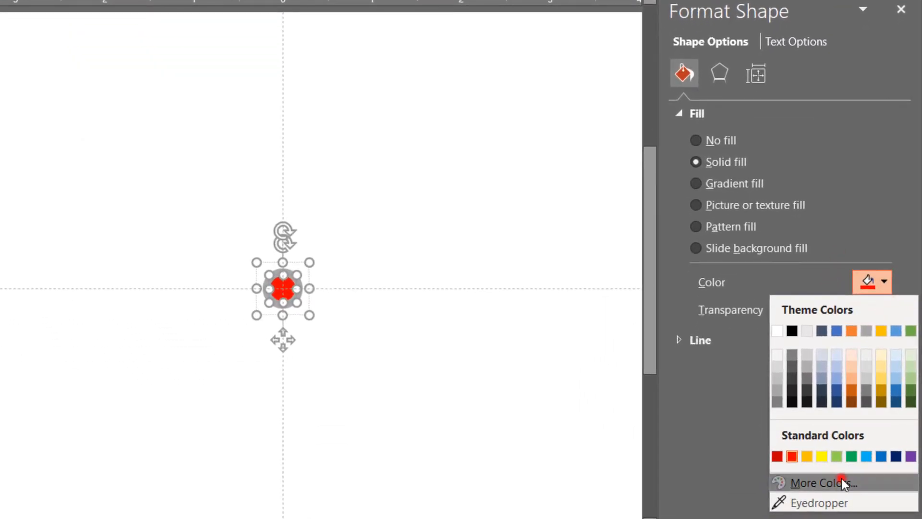
click(842, 478)
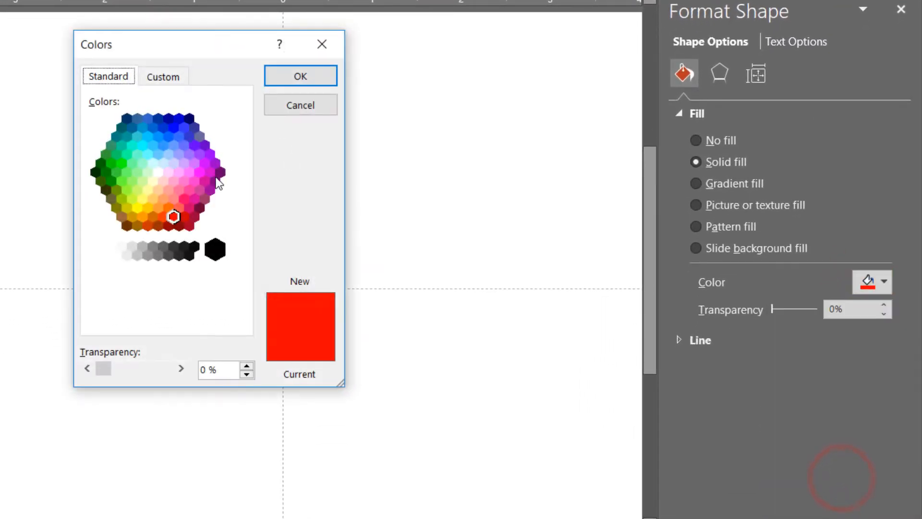
click(185, 198)
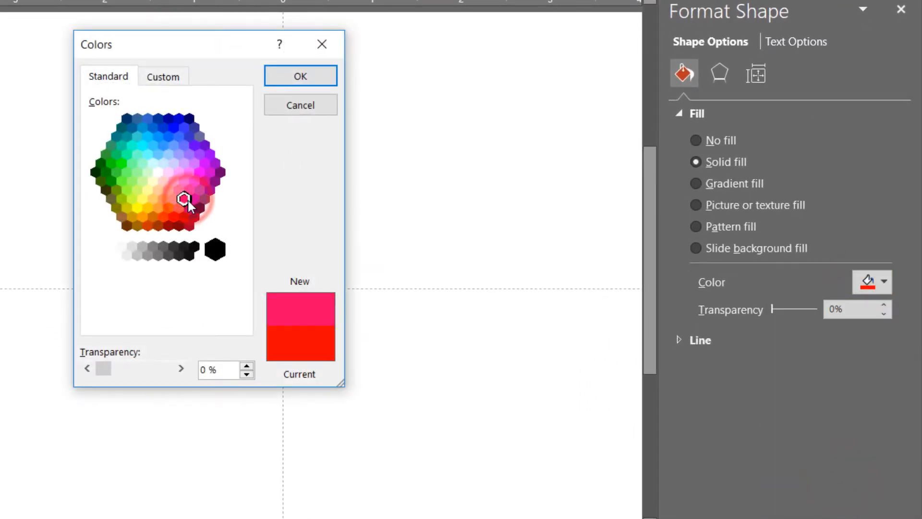
click(293, 80)
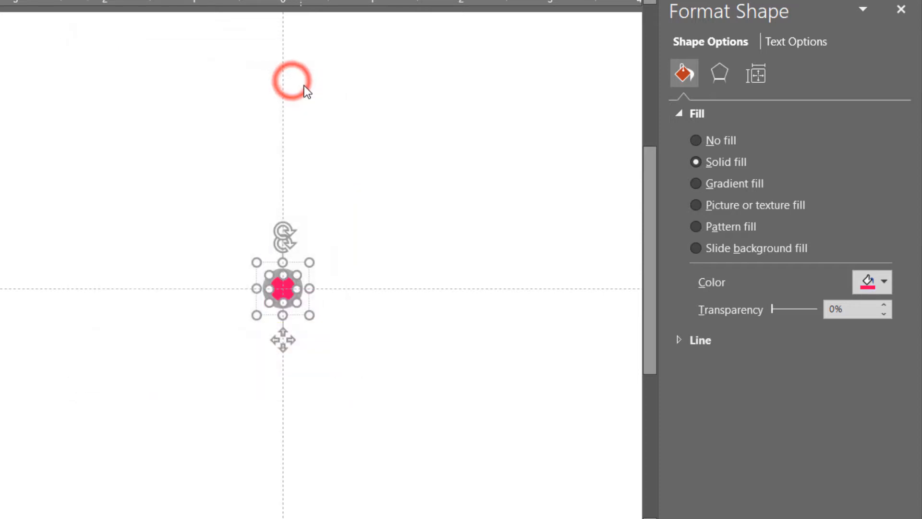
Apply the first preset top bevel to the pink inner circle and set the bevel width to 2.5 pt
click(719, 73)
click(694, 206)
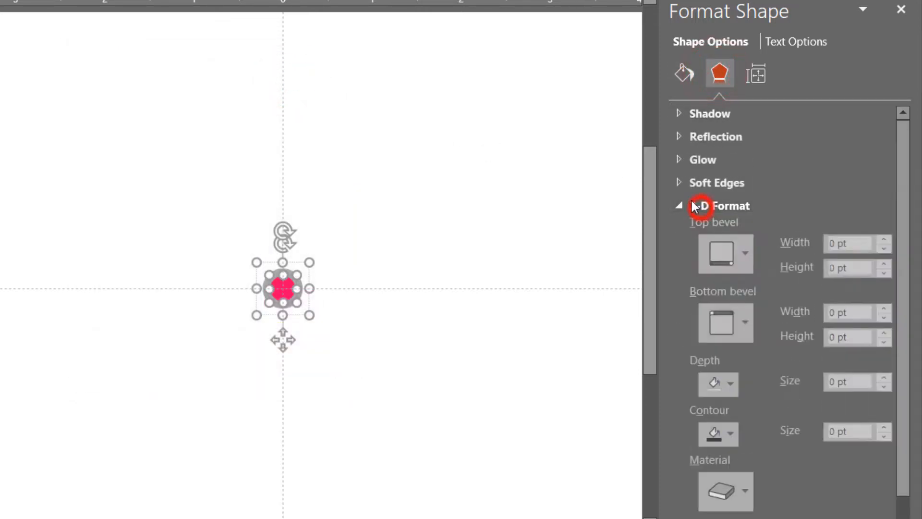
click(720, 265)
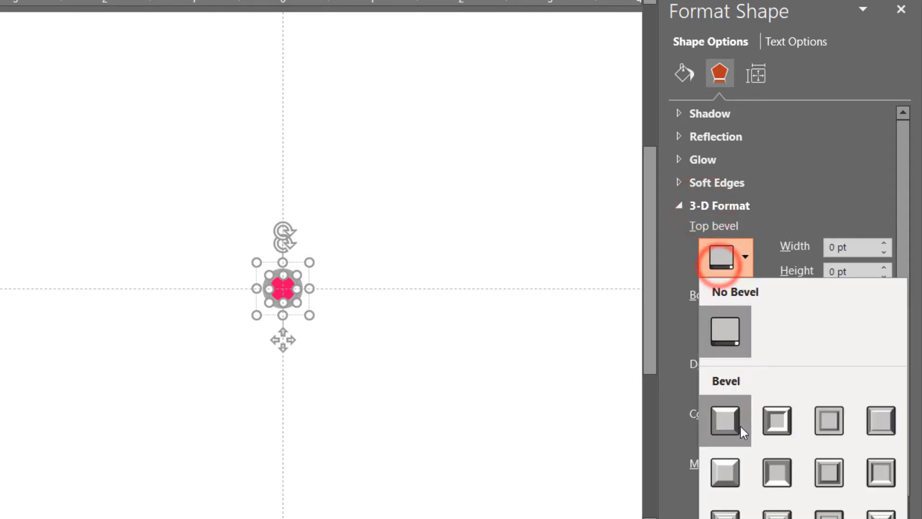
click(729, 436)
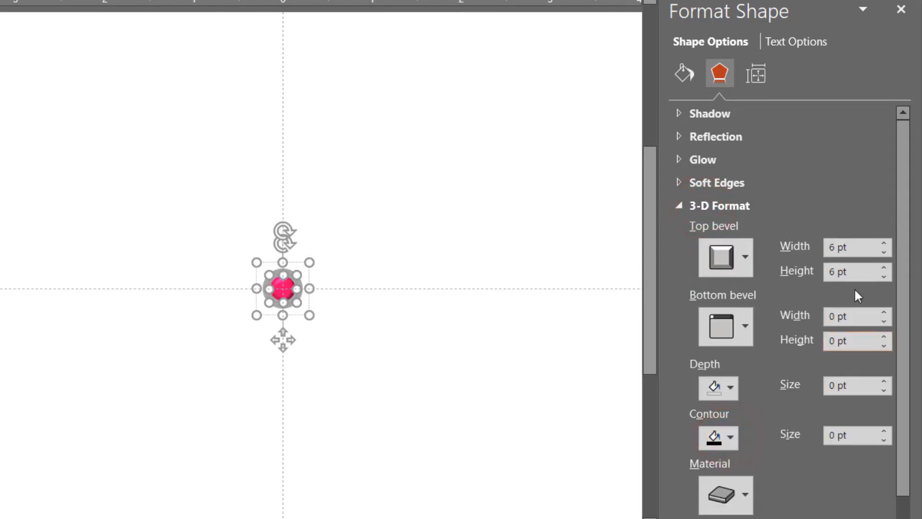
click(884, 253)
click(884, 253)
click(883, 253)
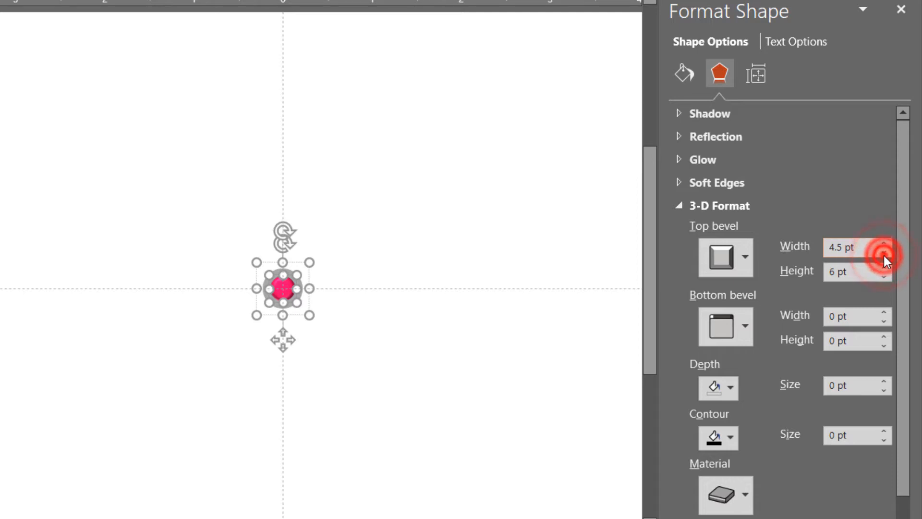
click(884, 254)
click(884, 253)
click(884, 253)
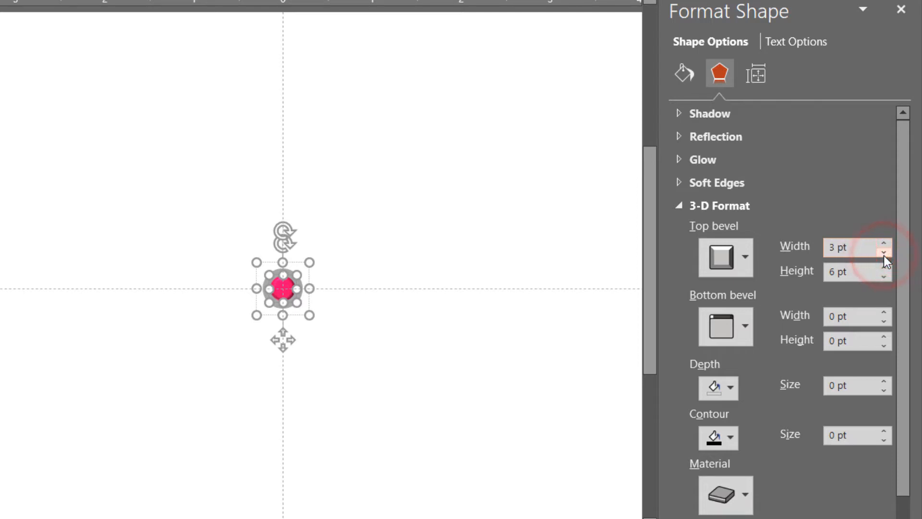
click(884, 254)
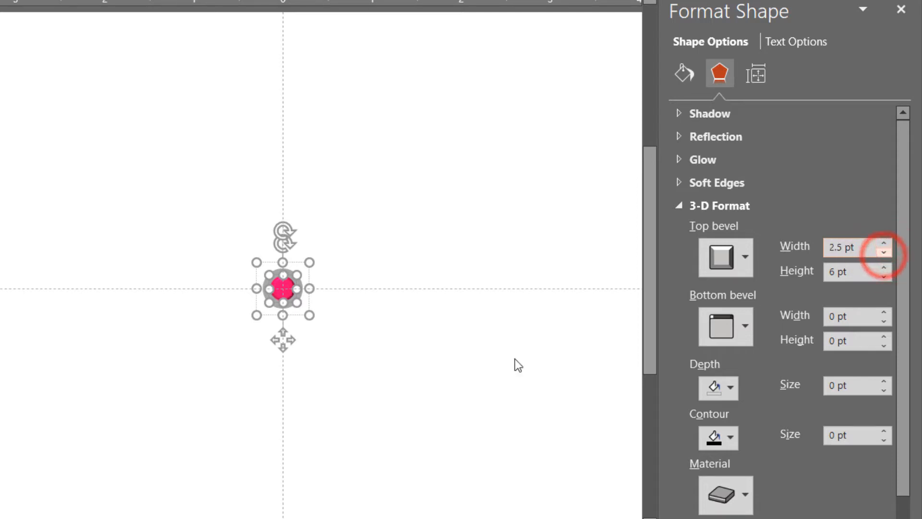
click(427, 388)
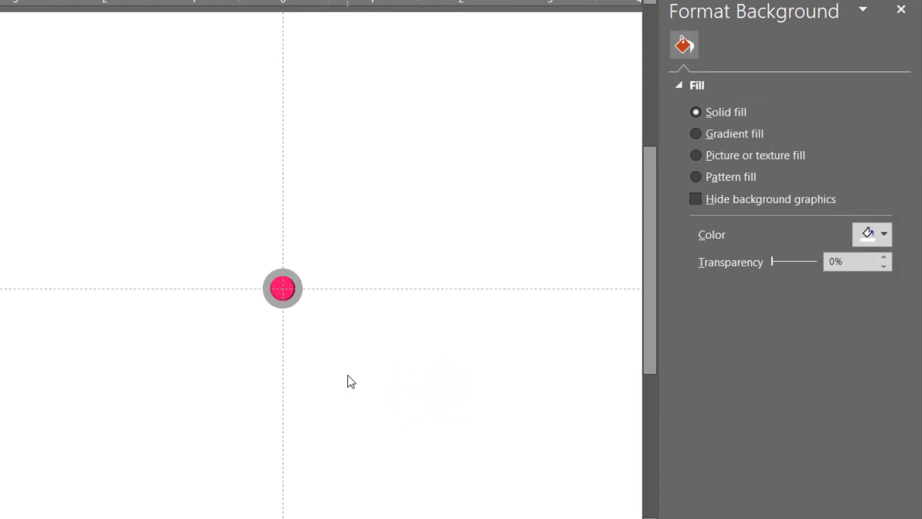
Draw a teardrop shape about 1.38" wide and high above the grouped circle, near the vertical guide
scroll(353, 364, down, 2)
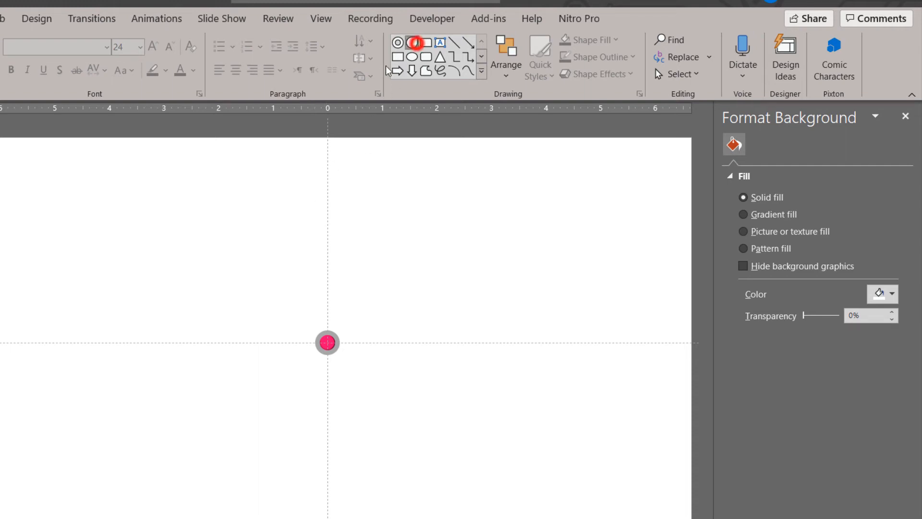
click(414, 42)
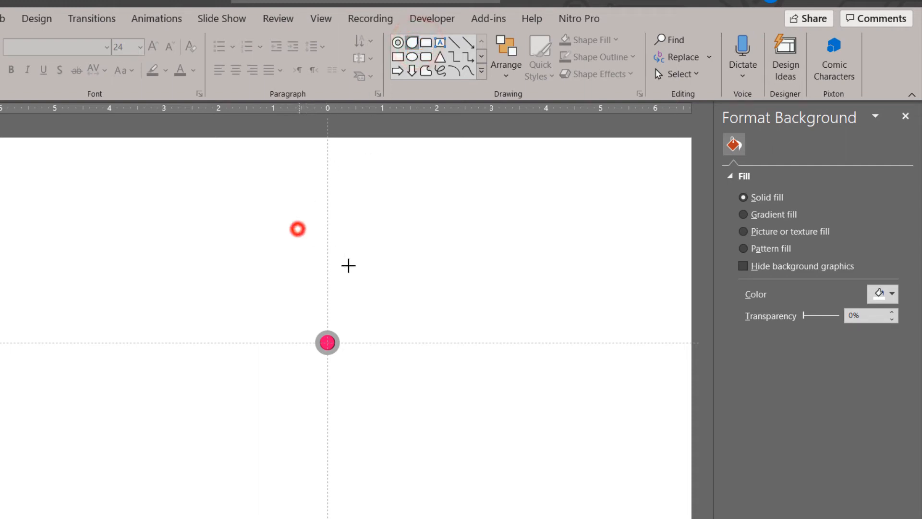
drag(348, 265, 373, 304)
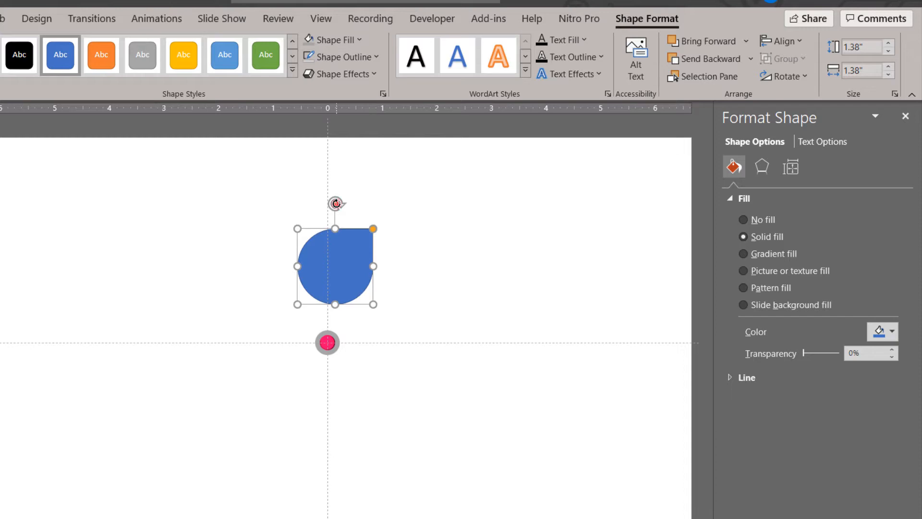
Rotate the teardrop so its tip points straight down at the ringed circle and enlarge it to about 1.77" wide and high
drag(335, 203, 393, 328)
drag(346, 255, 333, 255)
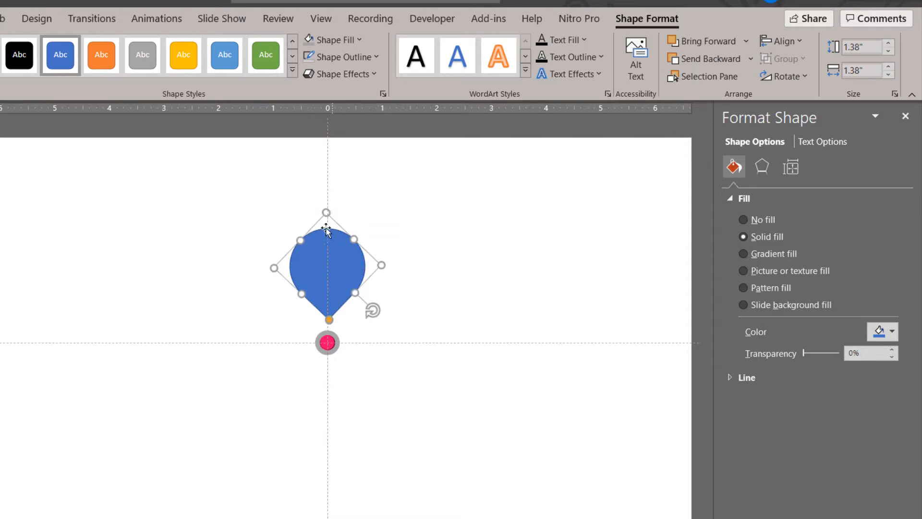
drag(383, 263, 332, 258)
click(412, 379)
Align the teardrop to the horizontal center of the slide
click(346, 250)
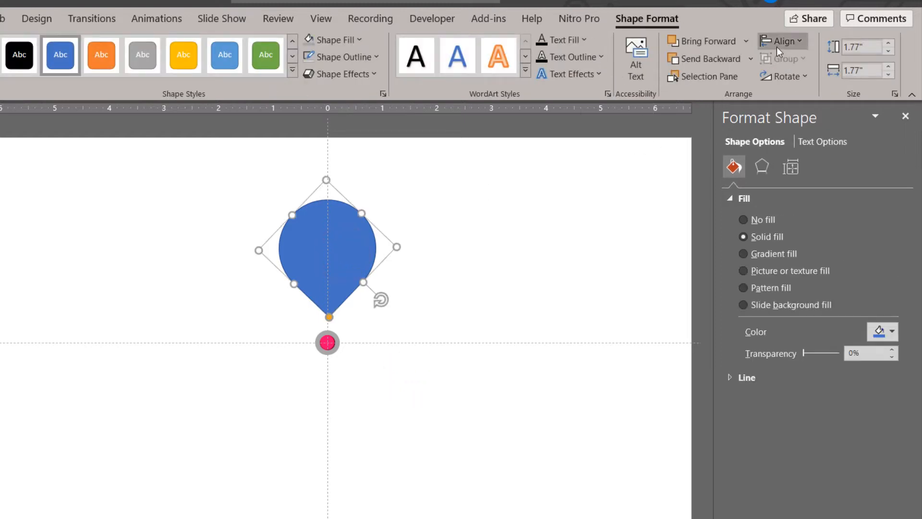
click(778, 42)
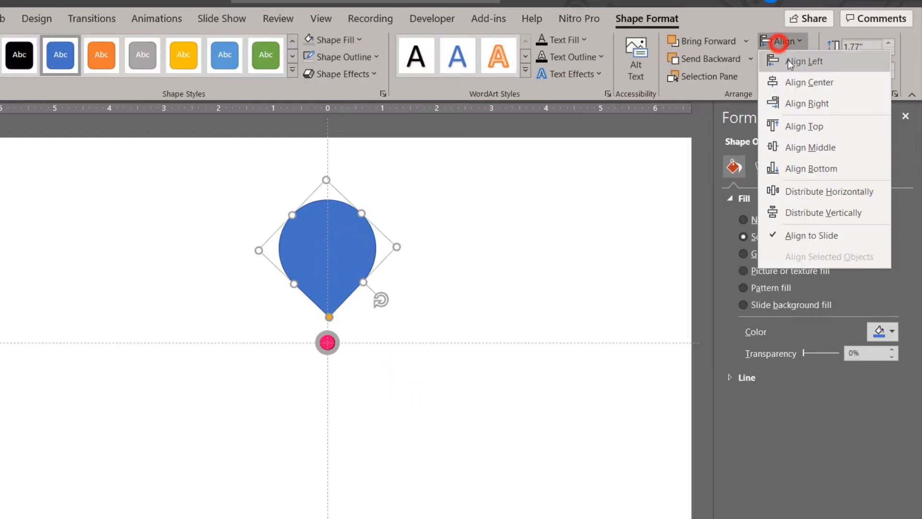
click(808, 82)
click(383, 356)
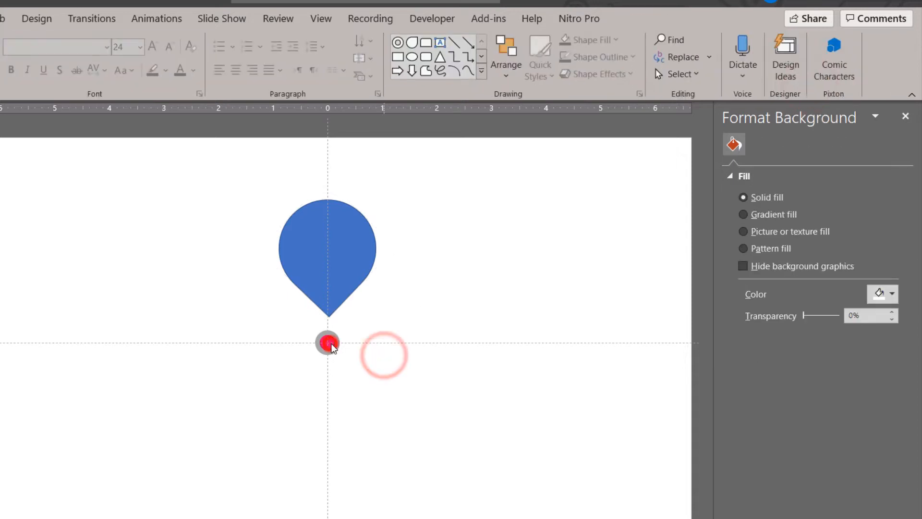
Align the grouped pink circle and grey ring to the horizontal center of the slide
click(331, 344)
click(783, 42)
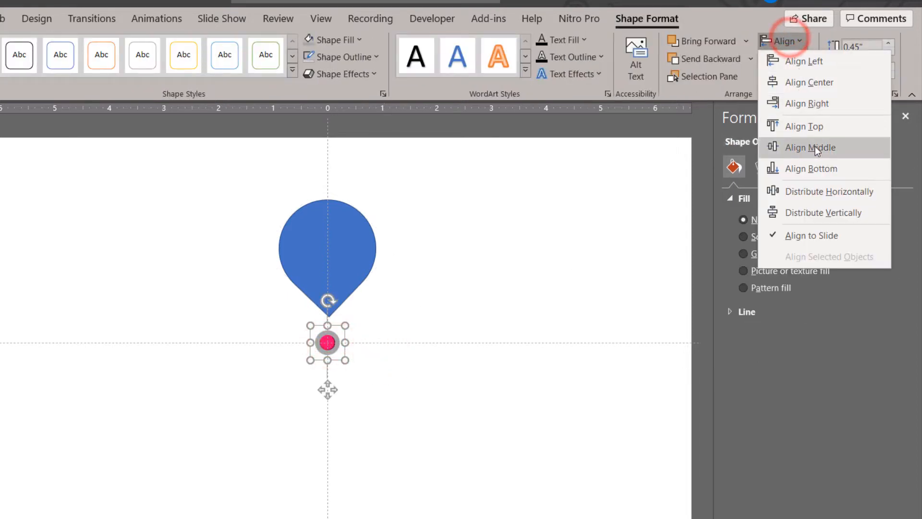
click(819, 83)
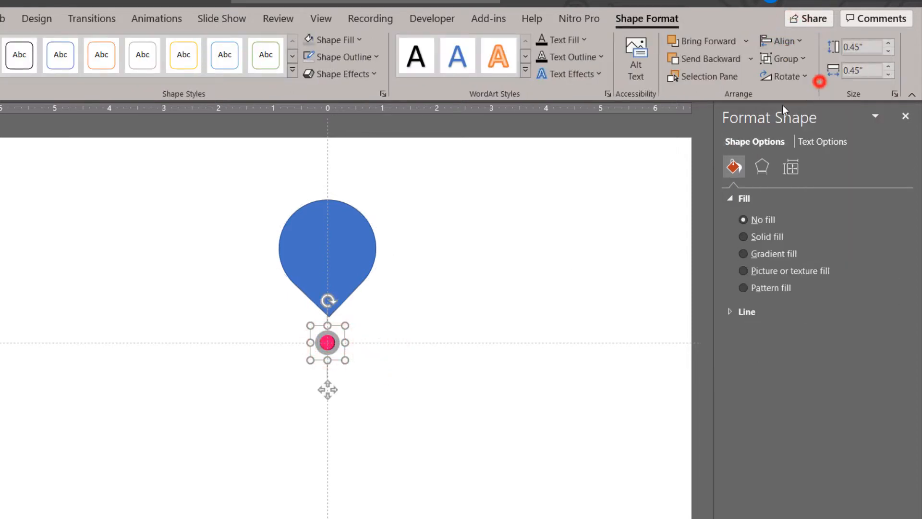
click(541, 284)
Remove the outline from the blue teardrop
click(340, 256)
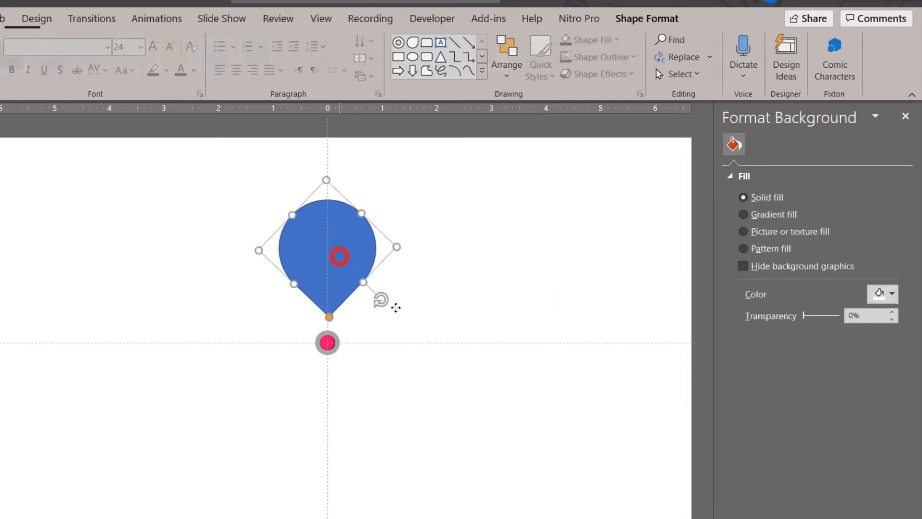
click(355, 61)
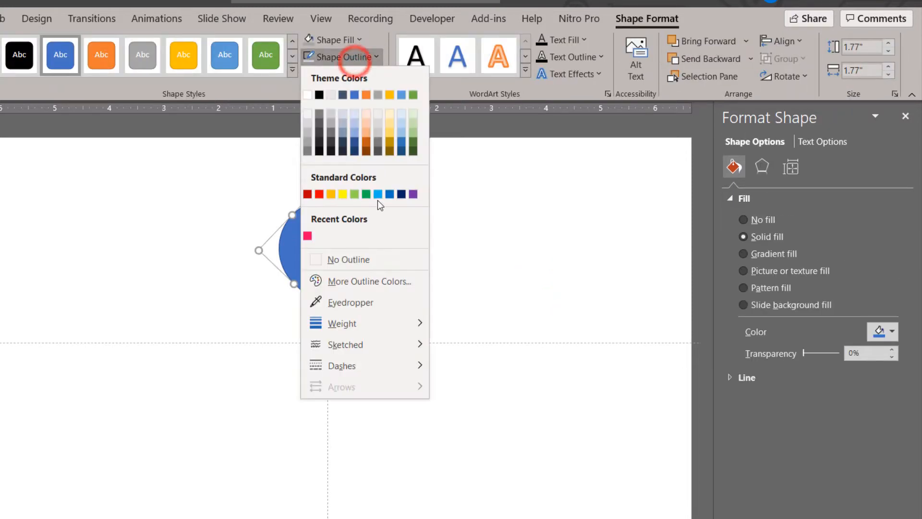
click(375, 260)
click(459, 291)
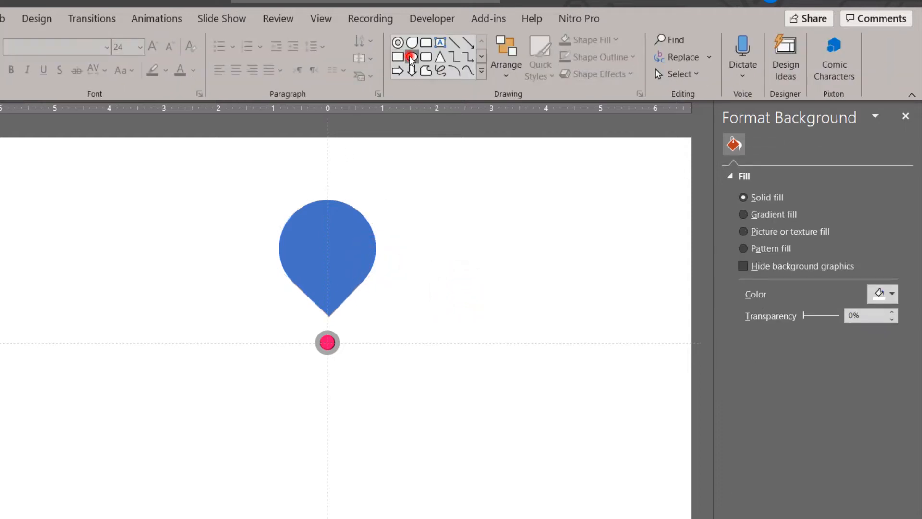
Draw a circle about 1.42" in diameter and center it inside the round part of the teardrop
click(411, 57)
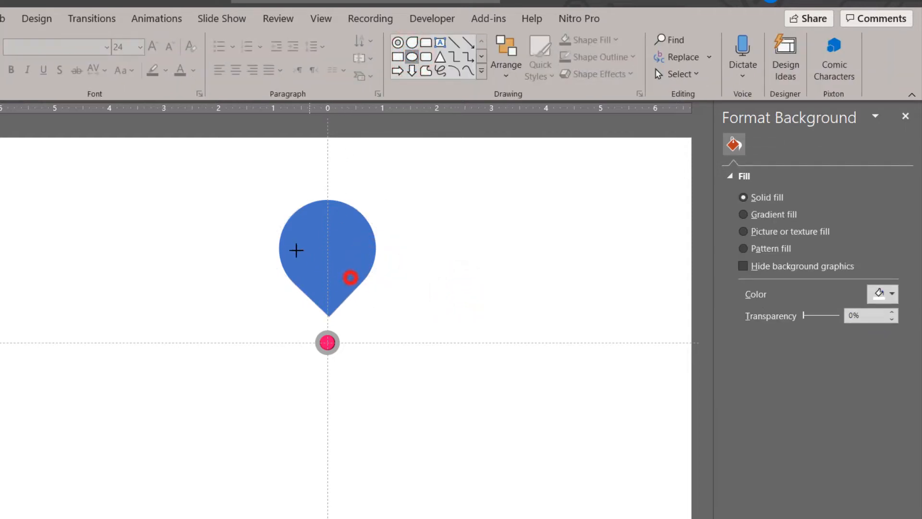
drag(297, 250, 331, 252)
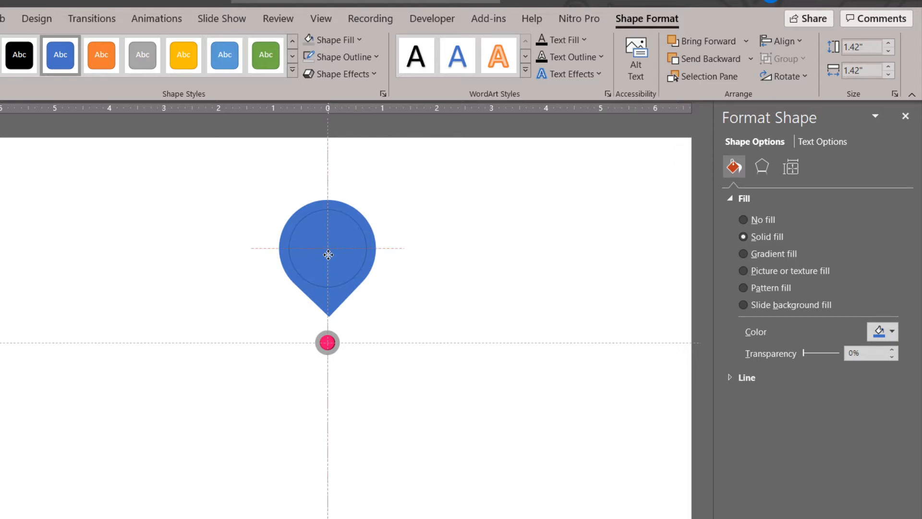
drag(328, 254, 328, 254)
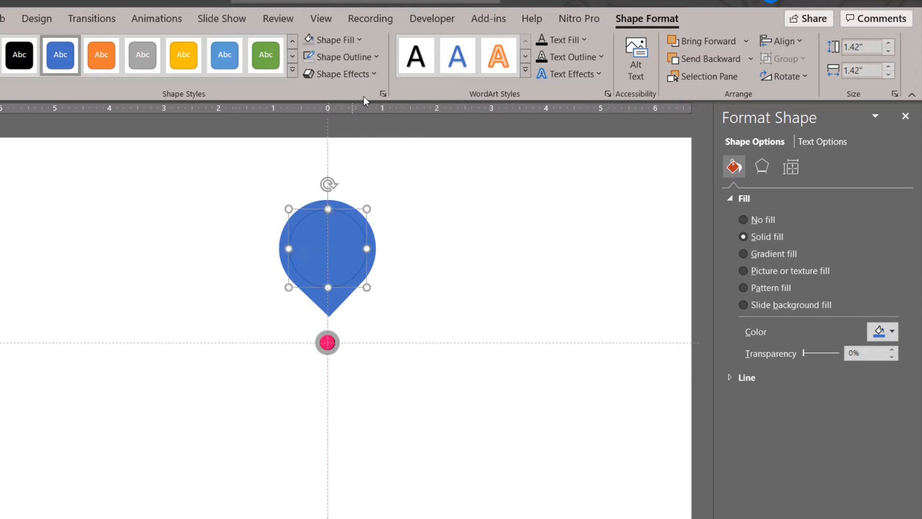
Remove the outline of the circle inside the teardrop and fill it with white
click(348, 58)
click(353, 263)
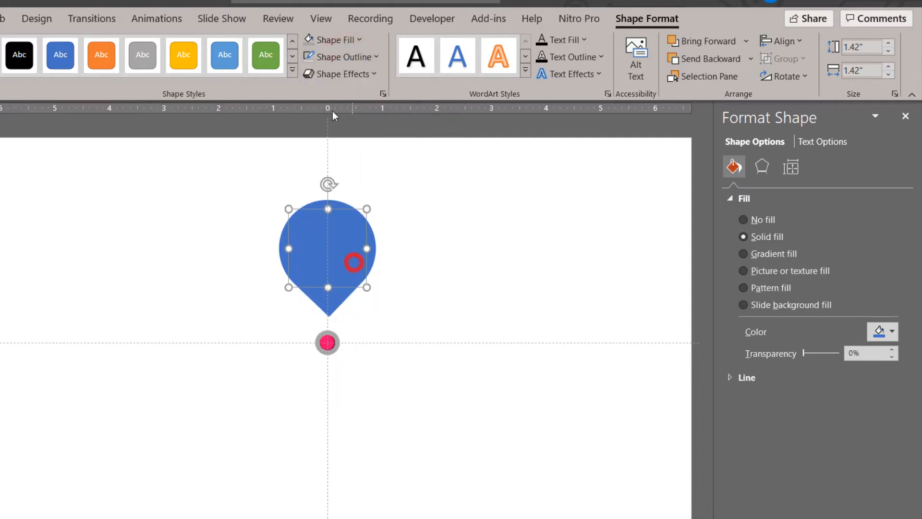
click(331, 41)
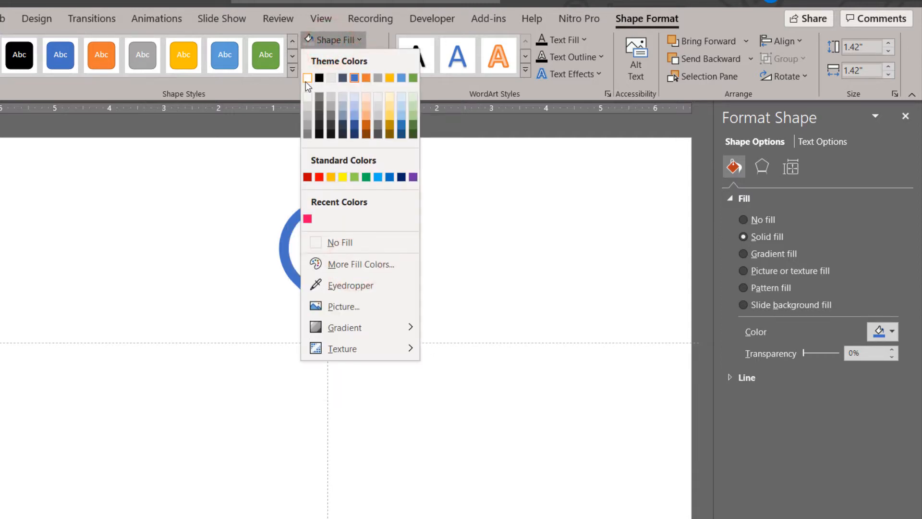
click(306, 80)
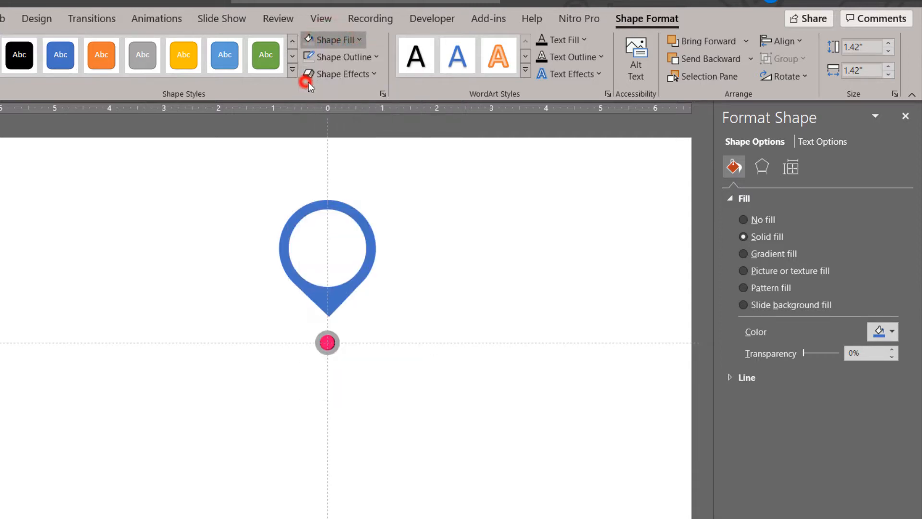
Apply the centered inner shadow preset to the white circle and set the shadow blur to 20 pt
click(765, 174)
click(754, 198)
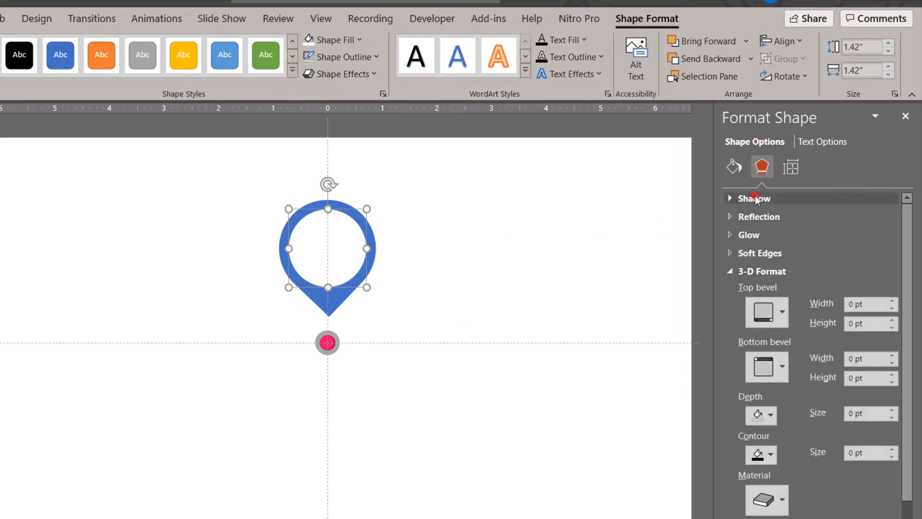
click(882, 220)
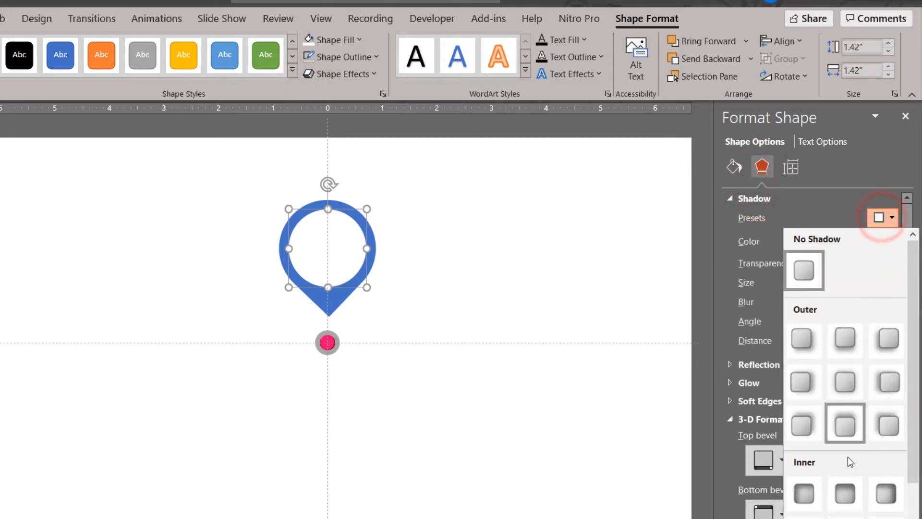
click(845, 497)
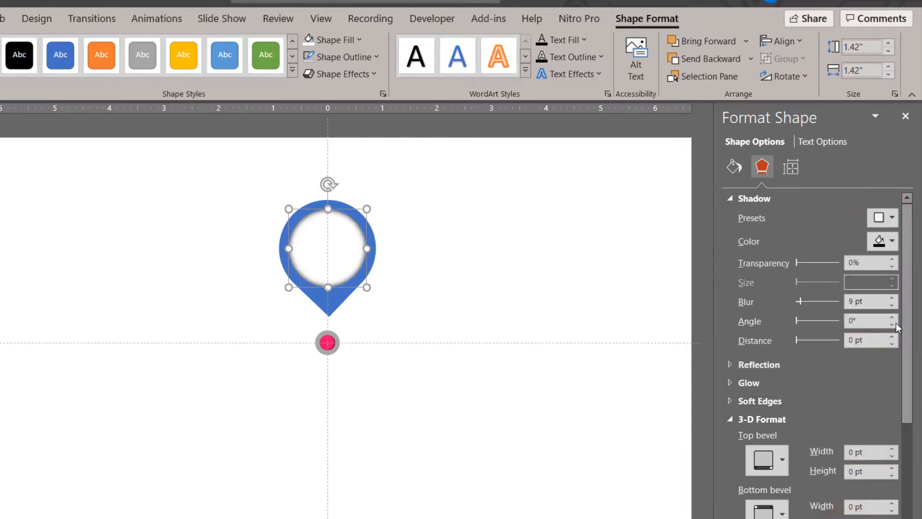
double_click(893, 299)
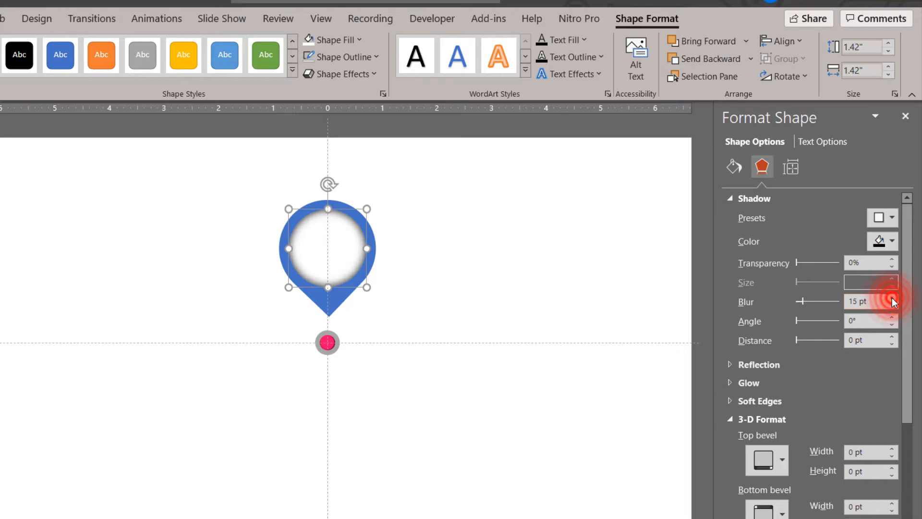
click(892, 299)
click(892, 299)
click(892, 298)
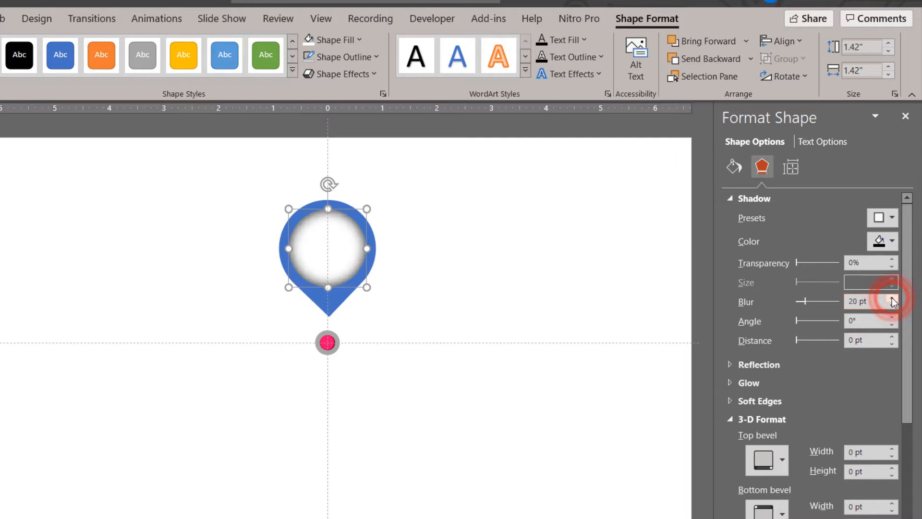
click(399, 403)
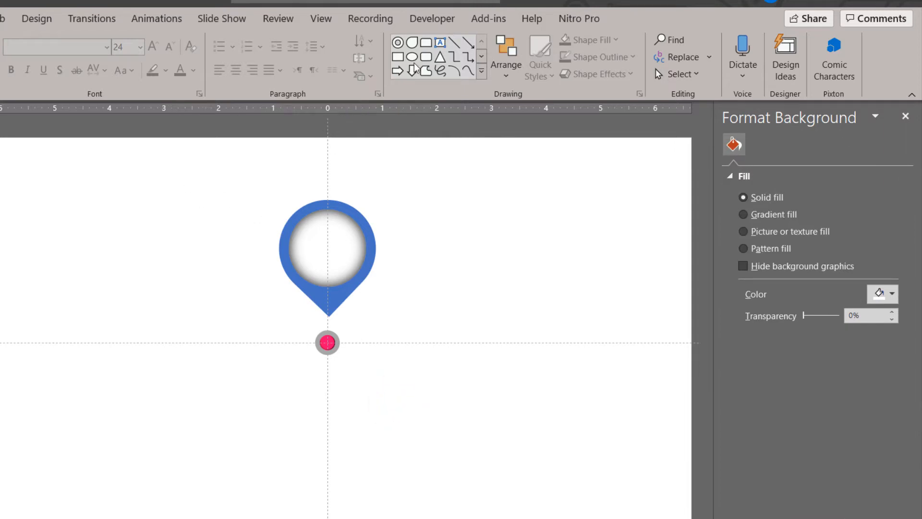
Add a text box just below the ringed pink circle containing the year 2016
click(441, 45)
drag(363, 374, 367, 401)
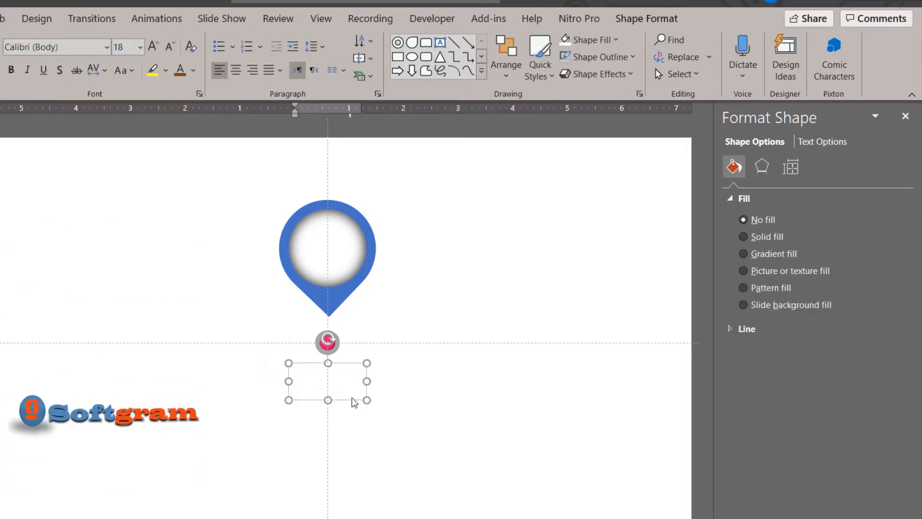
text(20)
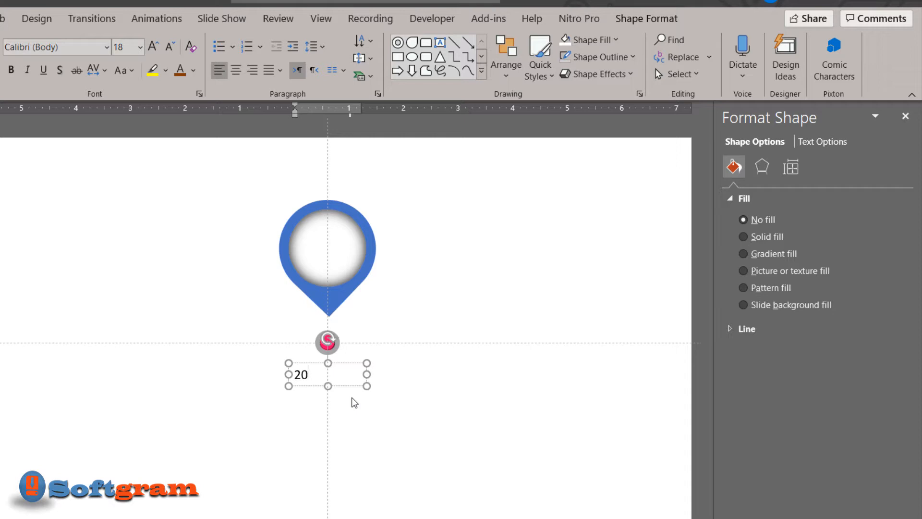
text(16)
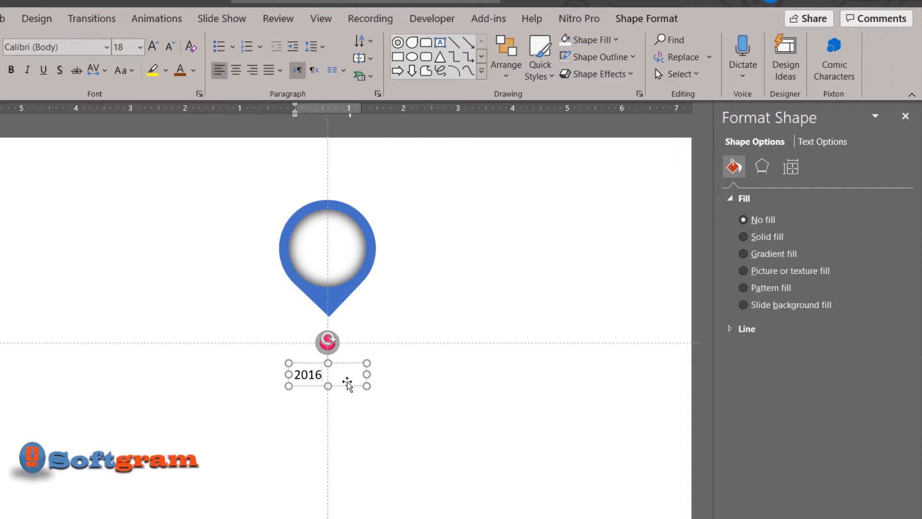
Format the 2016 text box as bold Tw Cen MT at 32 pt with centered alignment
click(346, 364)
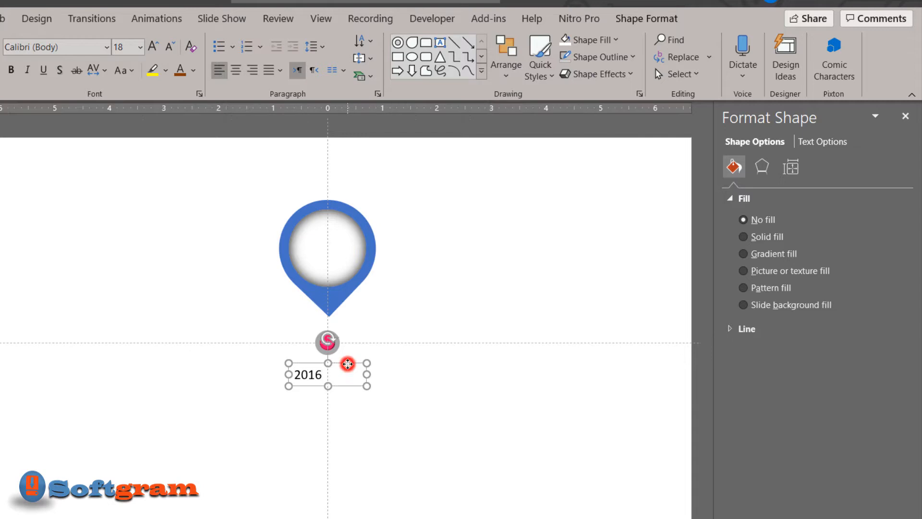
click(62, 46)
text(Tw Cen MT)
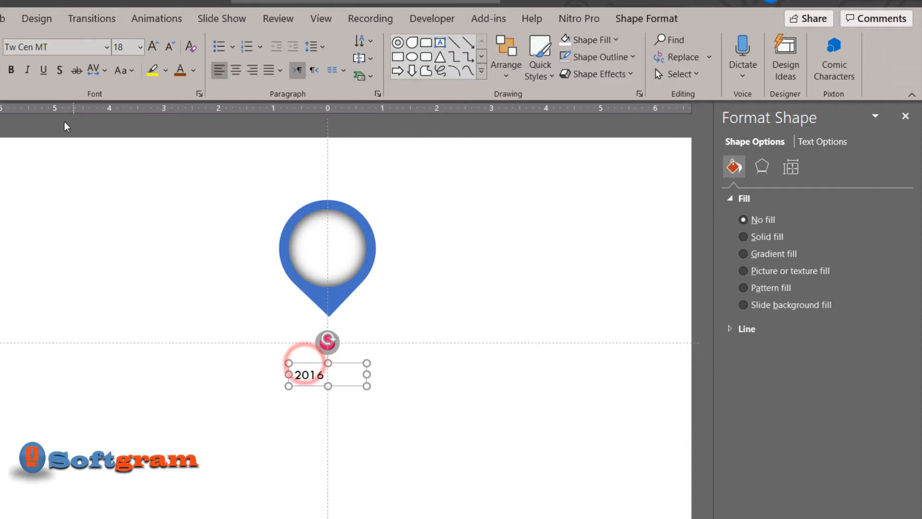
click(10, 69)
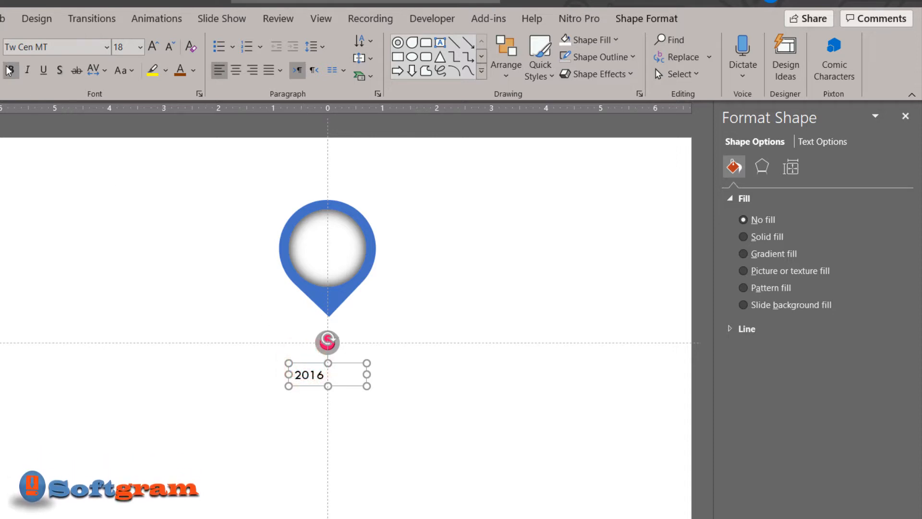
click(155, 47)
click(155, 47)
click(155, 46)
click(154, 46)
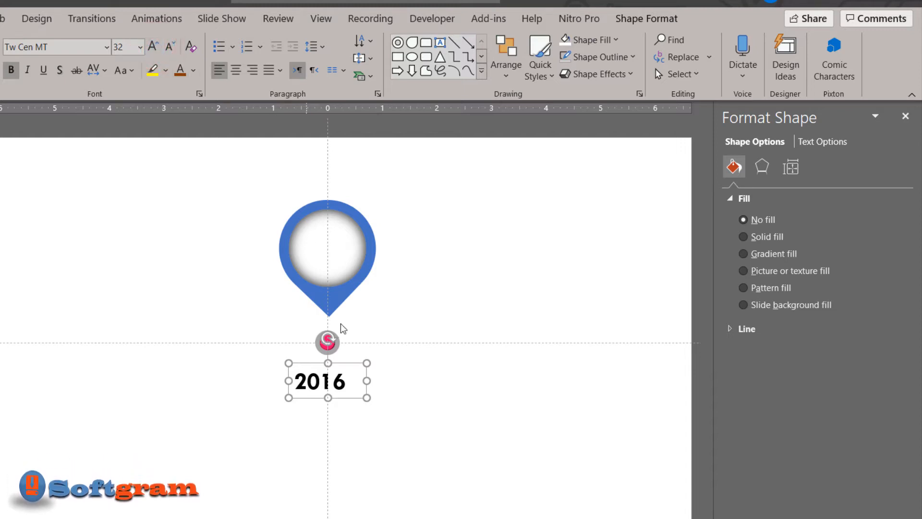
click(236, 70)
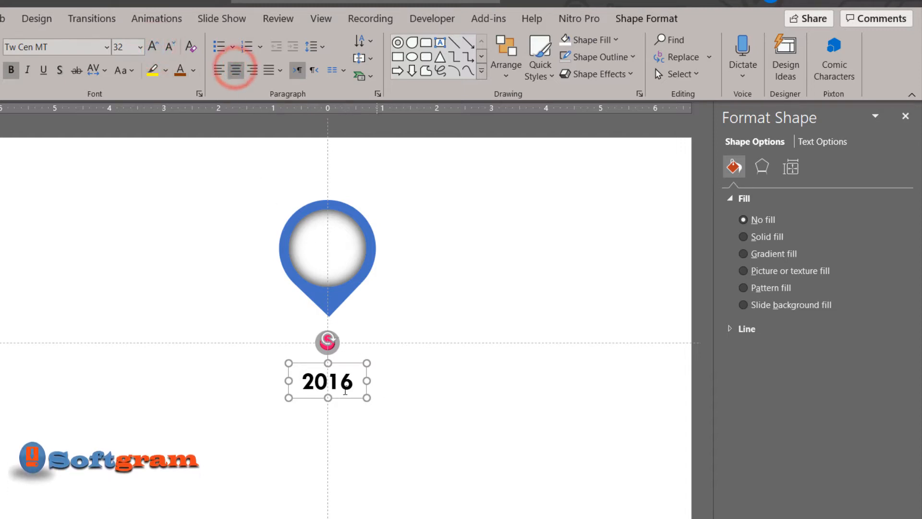
Color the 2016 text with the recently used hot pink
click(304, 382)
drag(303, 382, 353, 383)
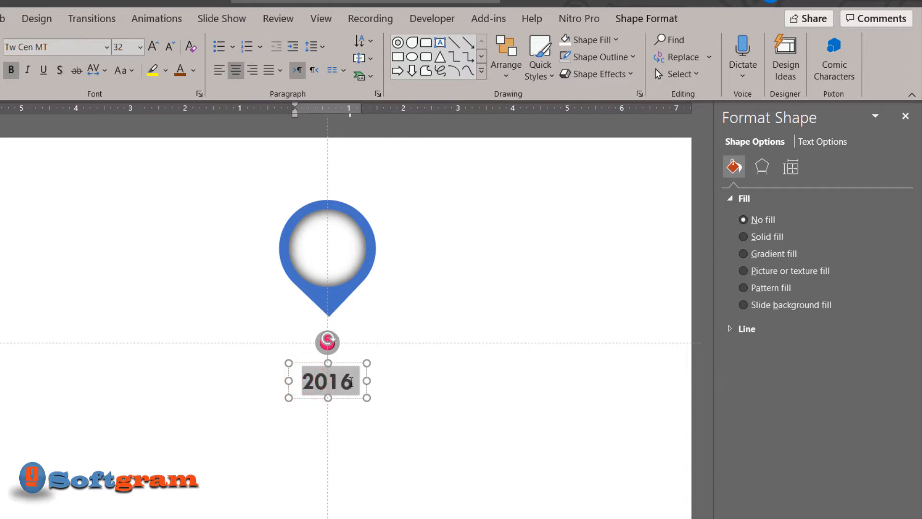
click(198, 72)
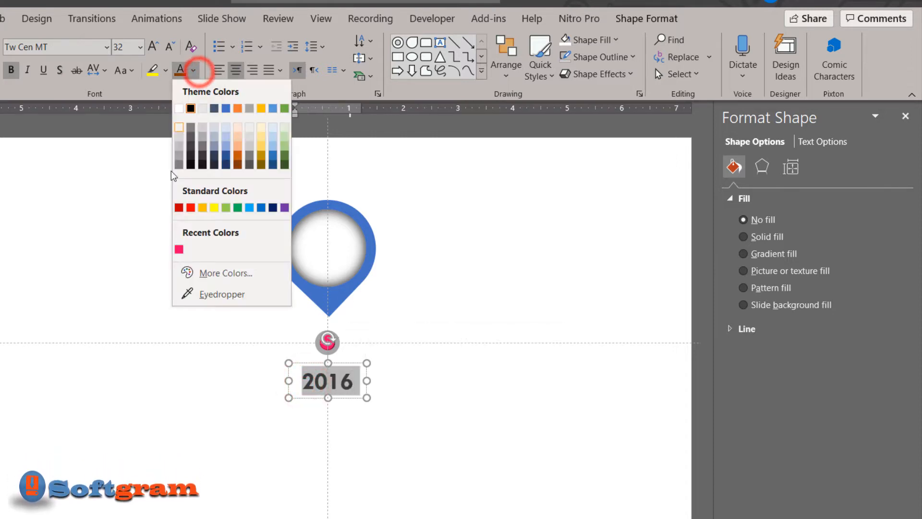
click(180, 249)
click(378, 392)
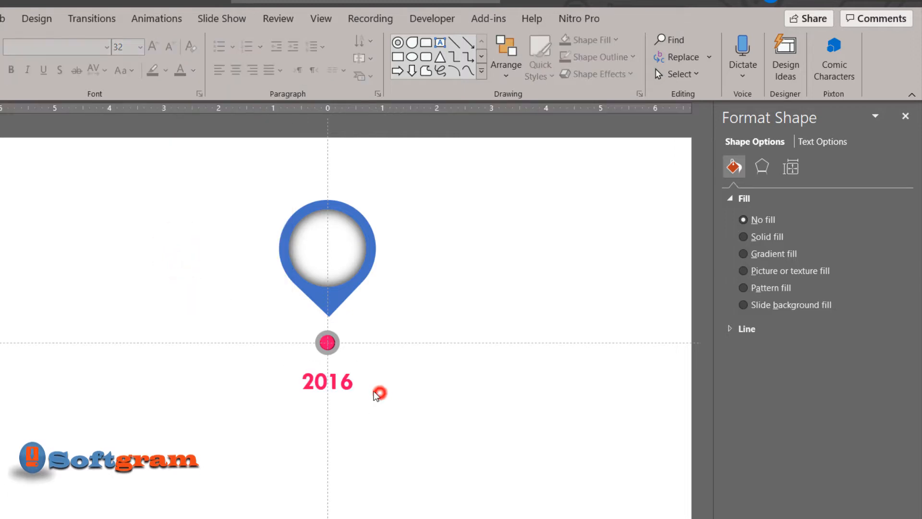
Duplicate the 2016 text box directly below itself and replace the copy's text with HEADING
click(354, 383)
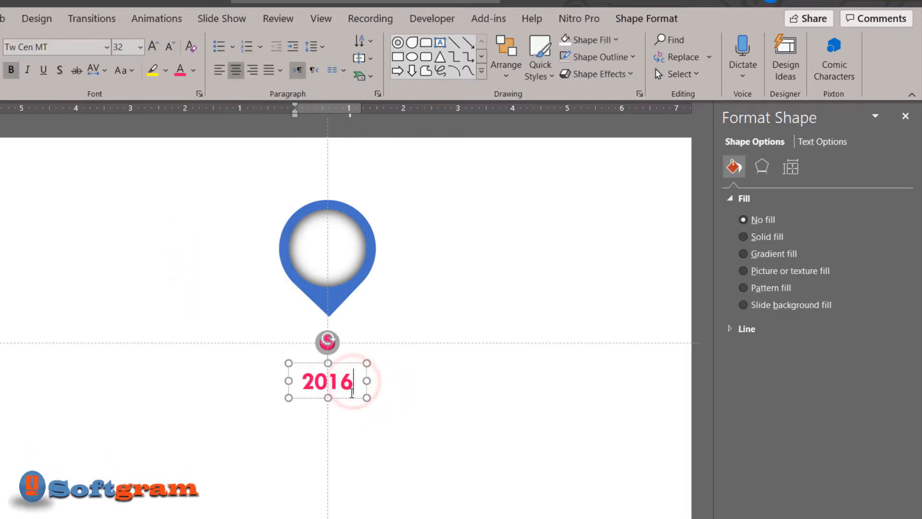
drag(345, 403, 343, 440)
click(340, 416)
double_click(353, 416)
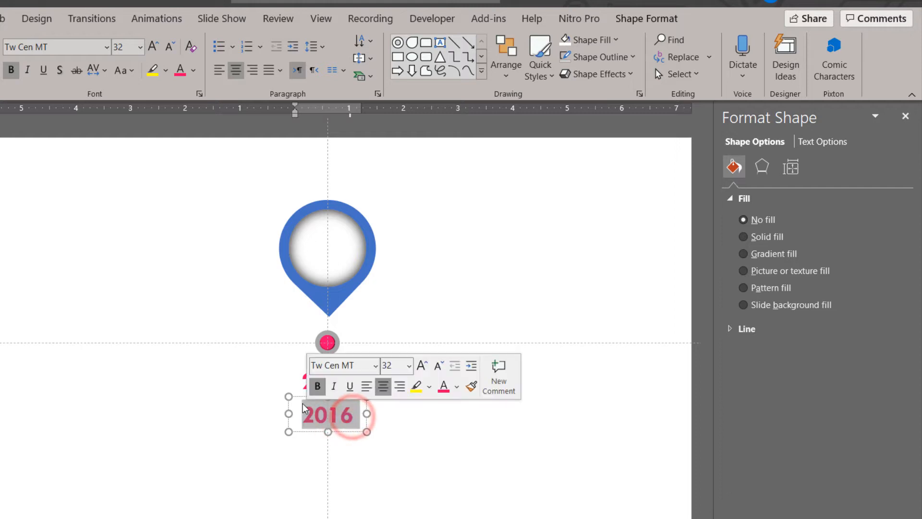
text(HEADING)
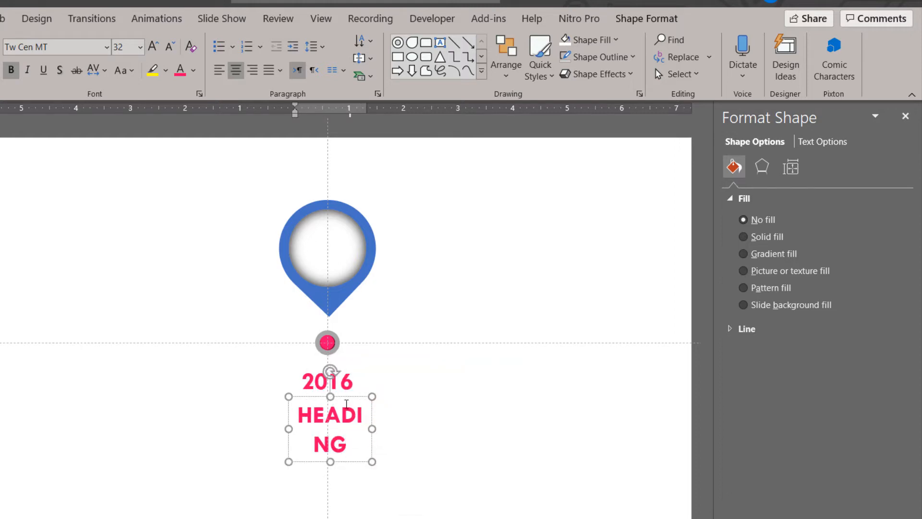
click(345, 398)
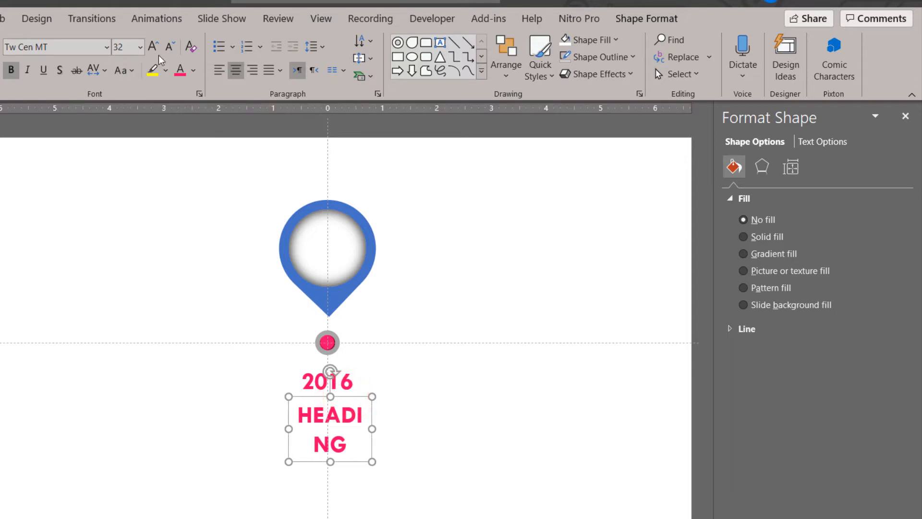
Reduce the HEADING text to 20 pt and color it black
click(168, 46)
click(168, 47)
click(168, 46)
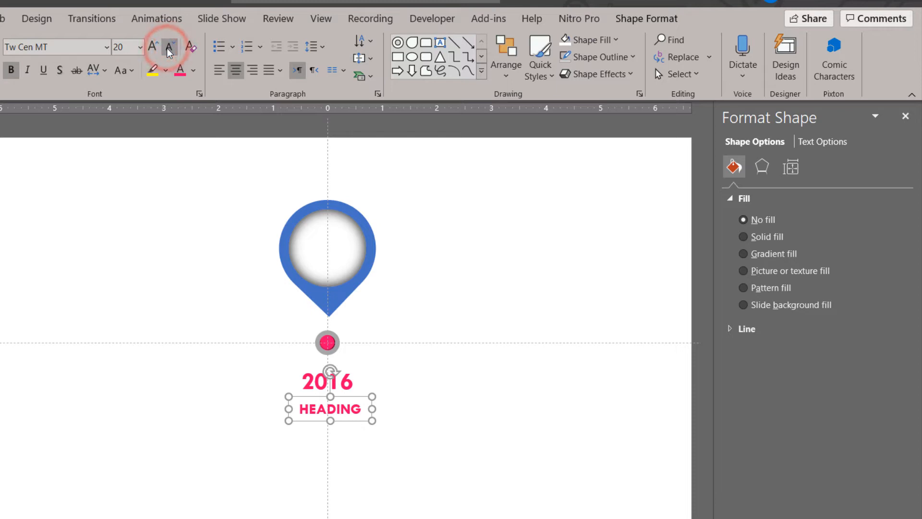
click(193, 69)
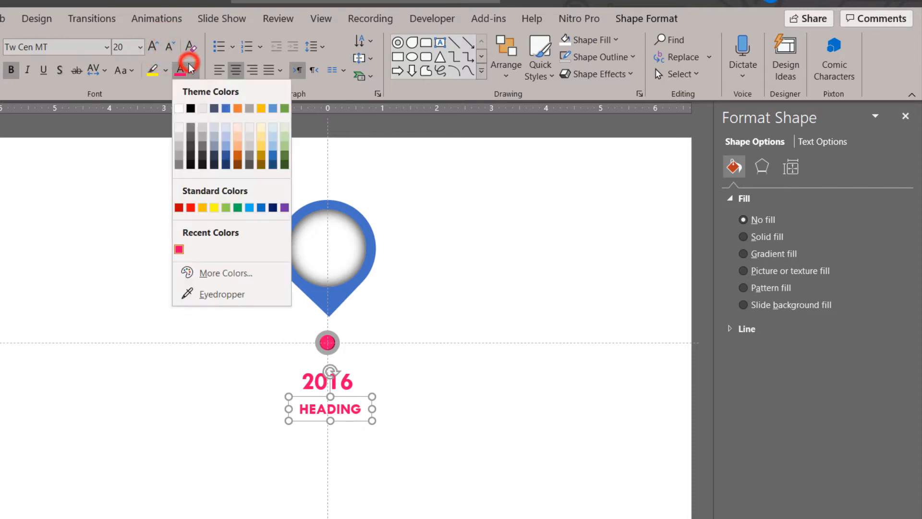
click(192, 108)
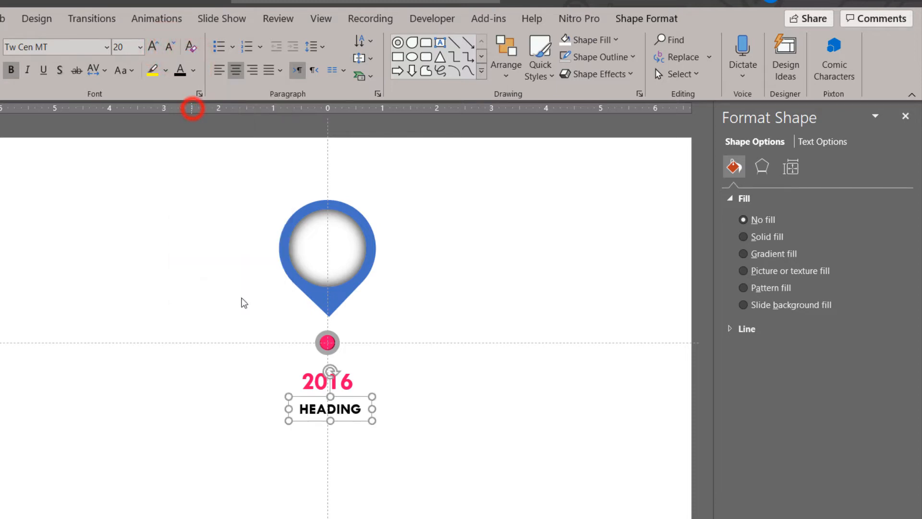
click(367, 450)
Duplicate the HEADING text box directly below itself and set the copy's text to non-bold 14 pt
click(341, 412)
drag(341, 413, 350, 454)
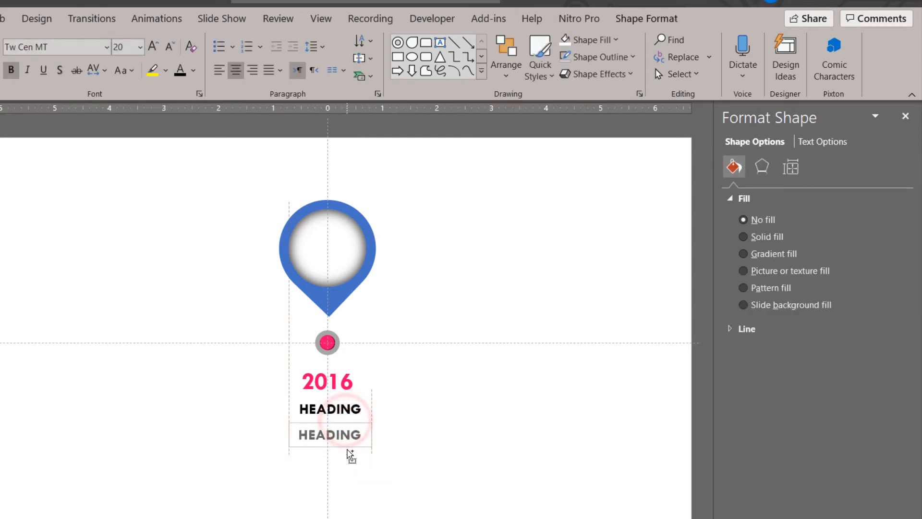
click(329, 437)
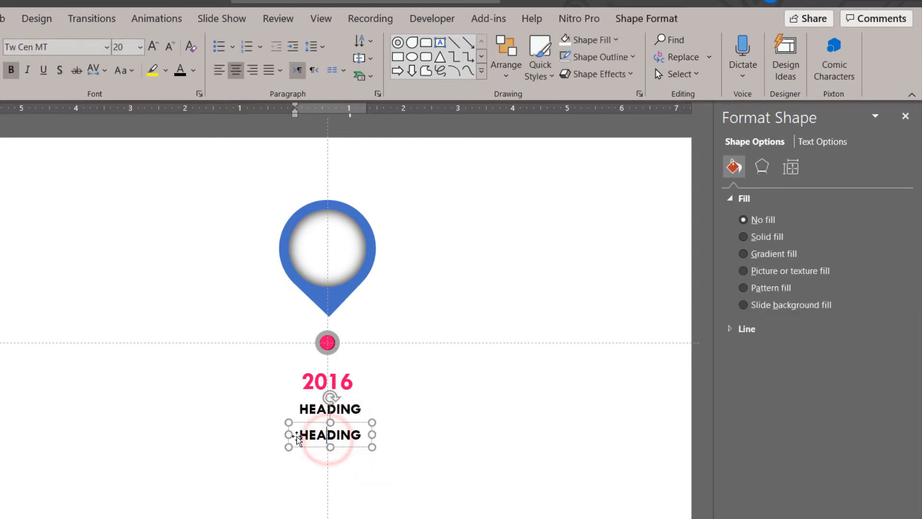
double_click(298, 435)
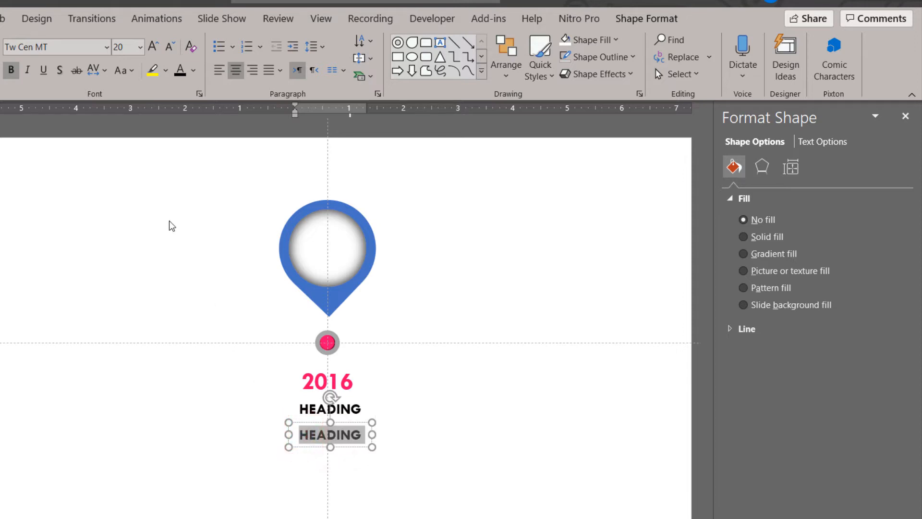
click(10, 71)
click(170, 46)
click(171, 46)
click(171, 46)
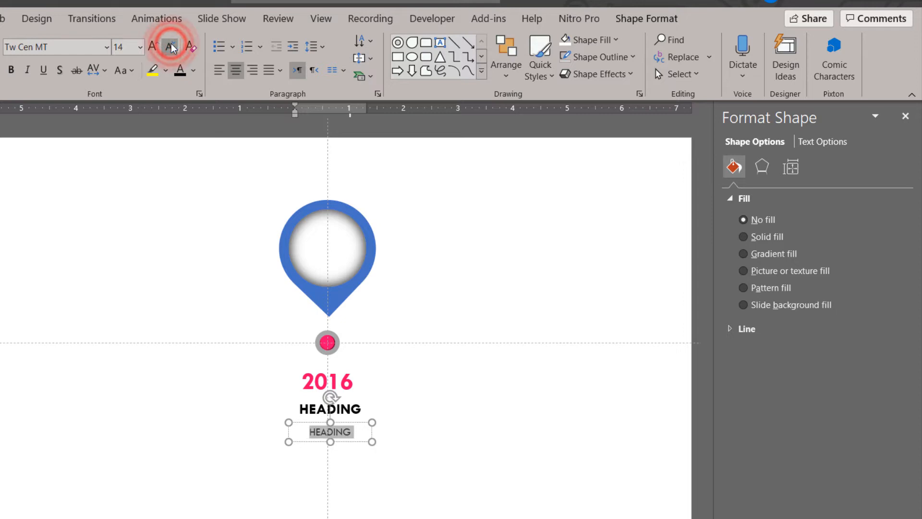
Replace the copy's text with "Add your Text here to describe events" and shift its box slightly up toward HEADING
text(a)
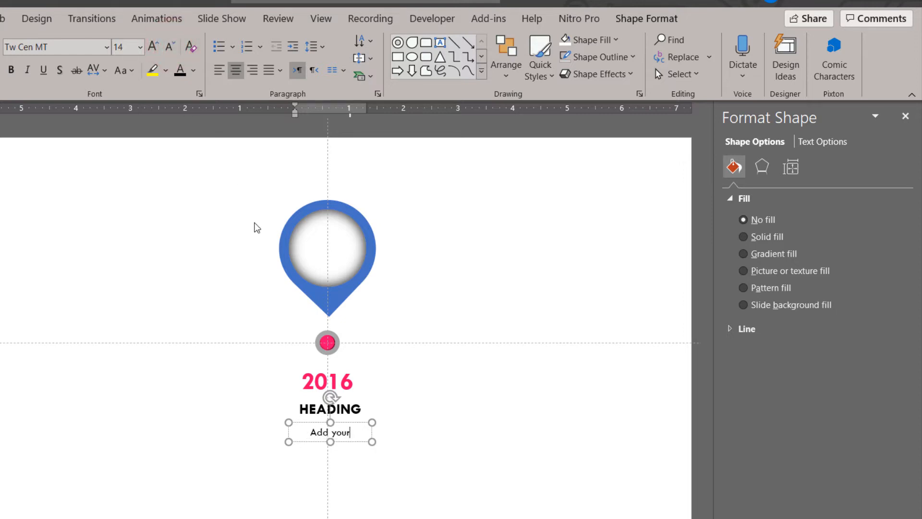
text(dd your Text here to des)
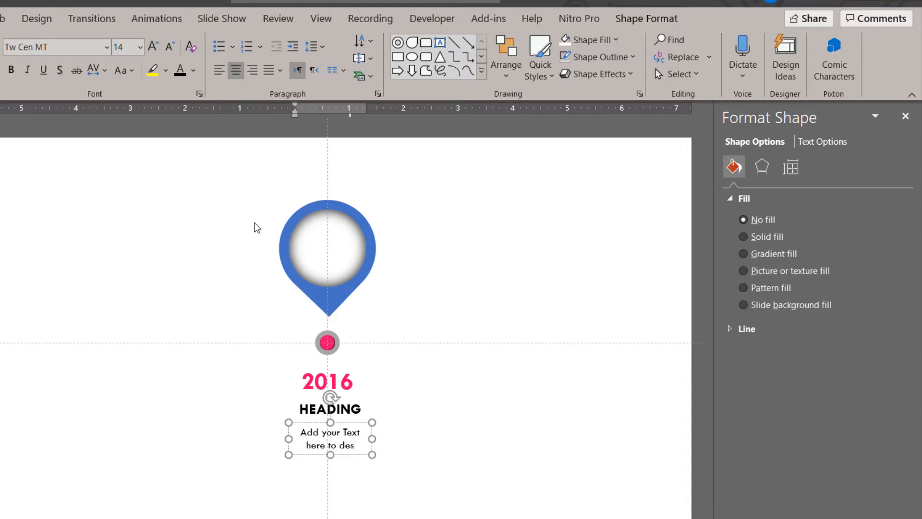
text(cribe events)
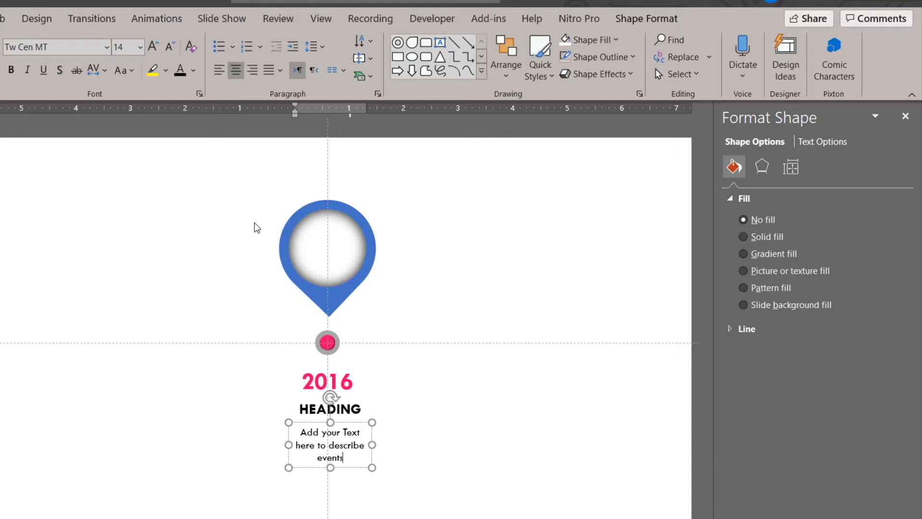
click(371, 447)
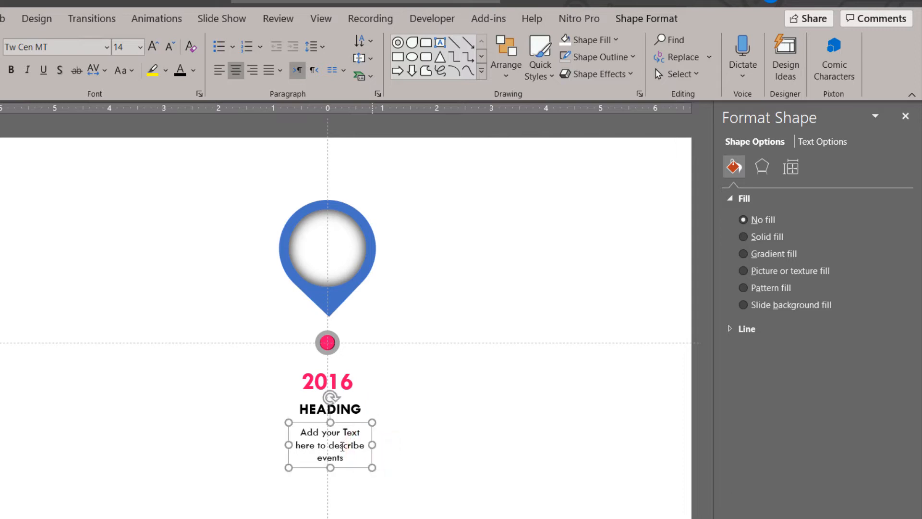
drag(288, 446, 288, 446)
drag(339, 421, 339, 418)
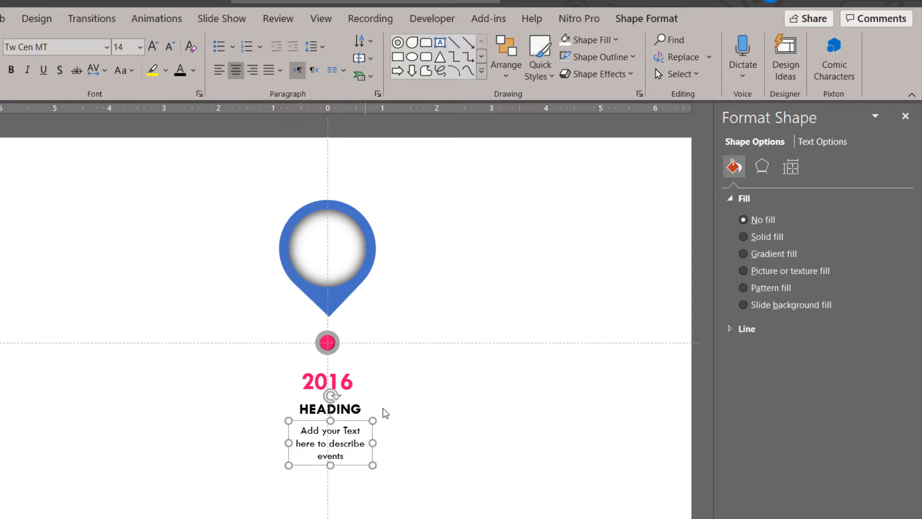
Group the HEADING text box with the description text box below it
click(346, 432)
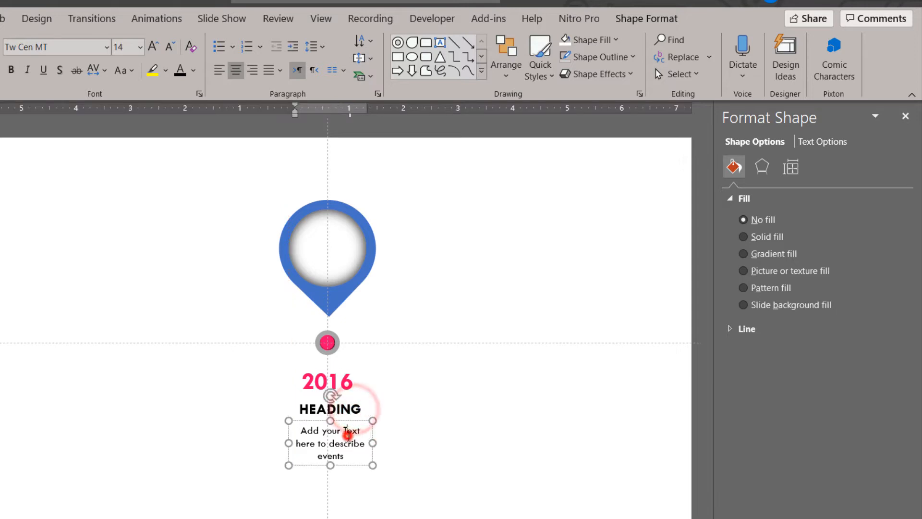
click(253, 404)
drag(233, 397, 399, 490)
click(360, 408)
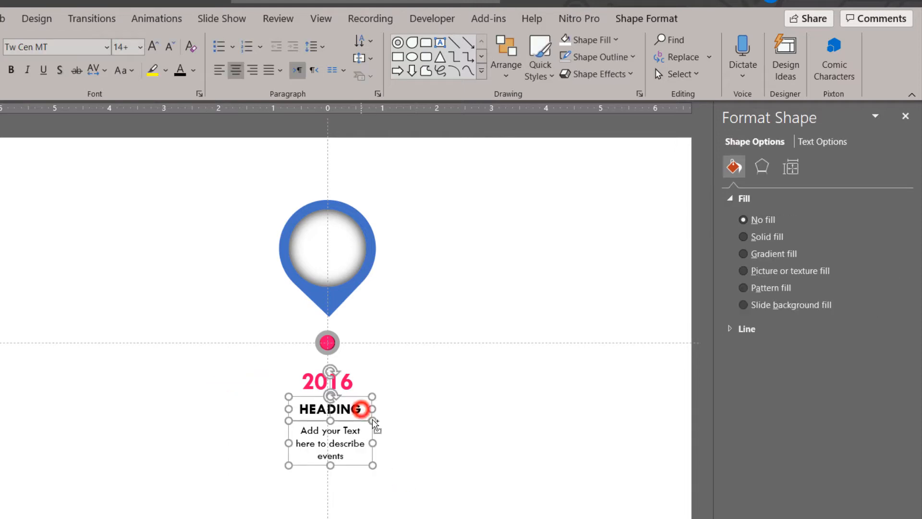
key(ctrl+g)
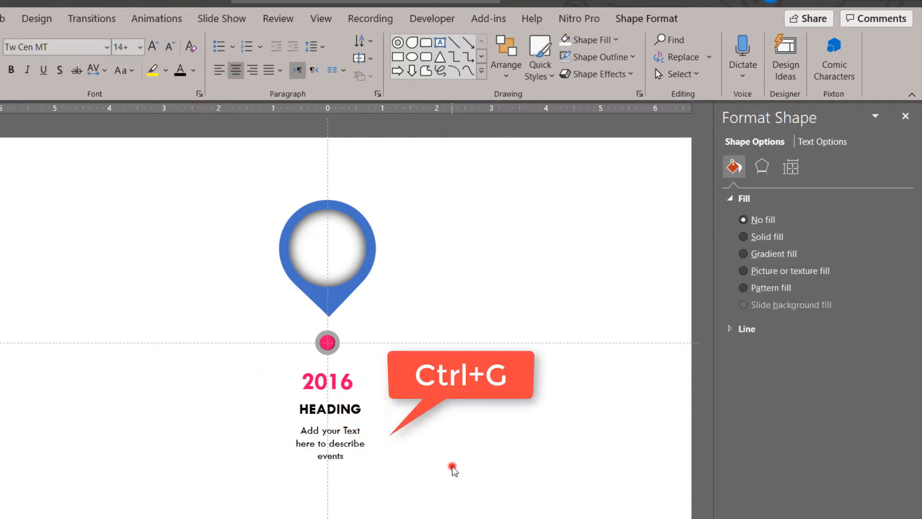
click(454, 472)
Search the icon library for bulb and insert the thick-lined light bulb icon
click(12, 37)
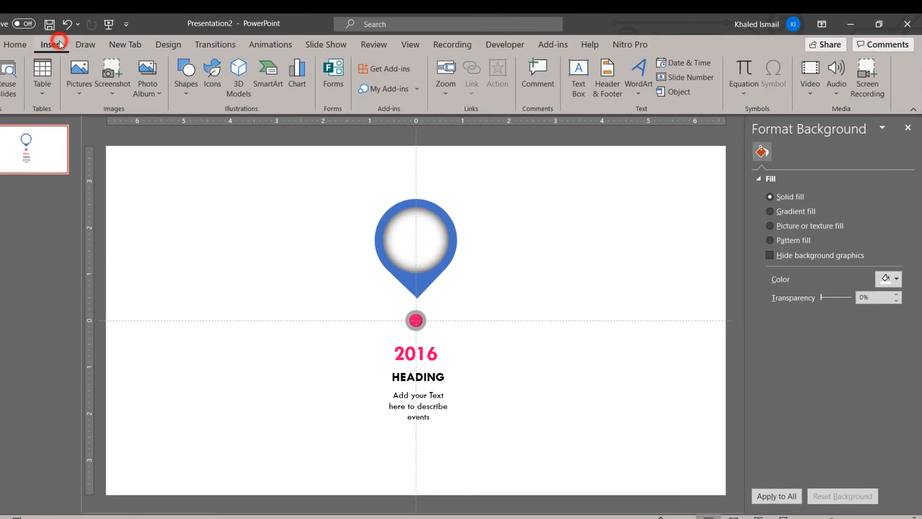
click(214, 88)
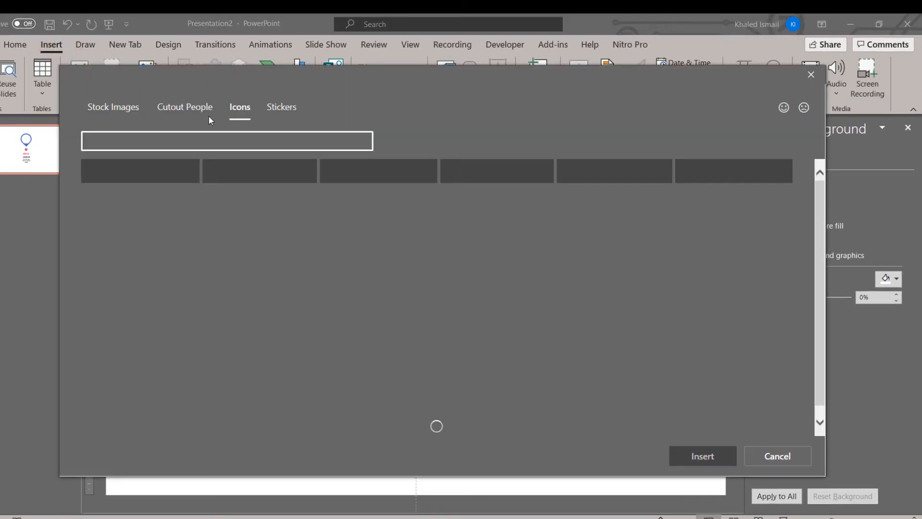
click(203, 144)
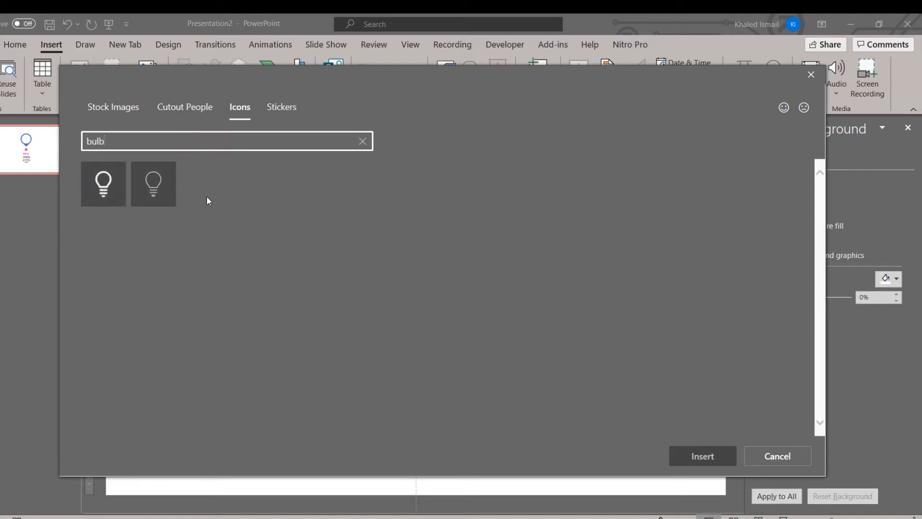
click(104, 187)
click(685, 457)
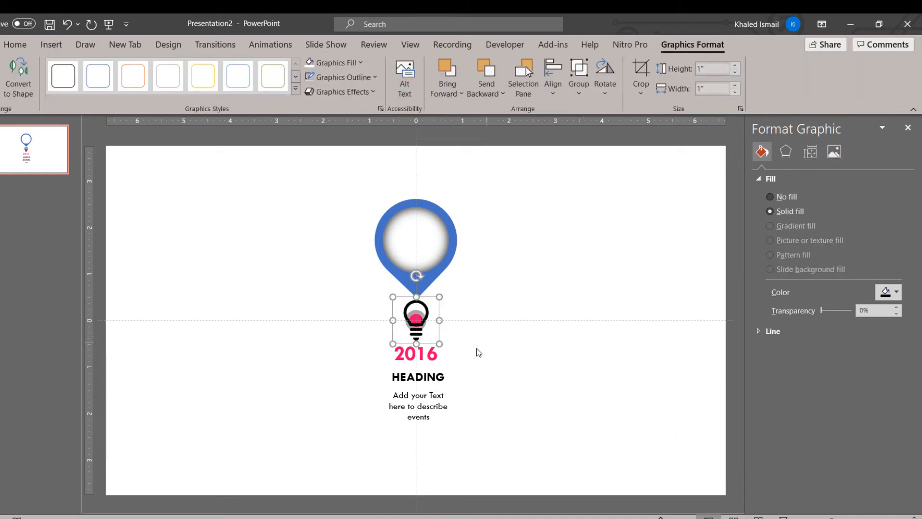
Center the bulb icon inside the pin's white circle and fill it with the recently used pink
drag(423, 328, 423, 252)
click(886, 294)
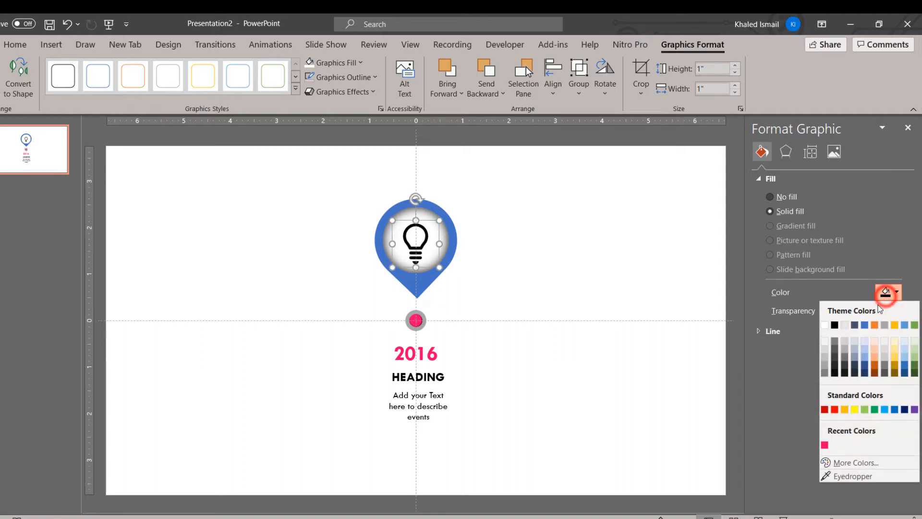
click(825, 445)
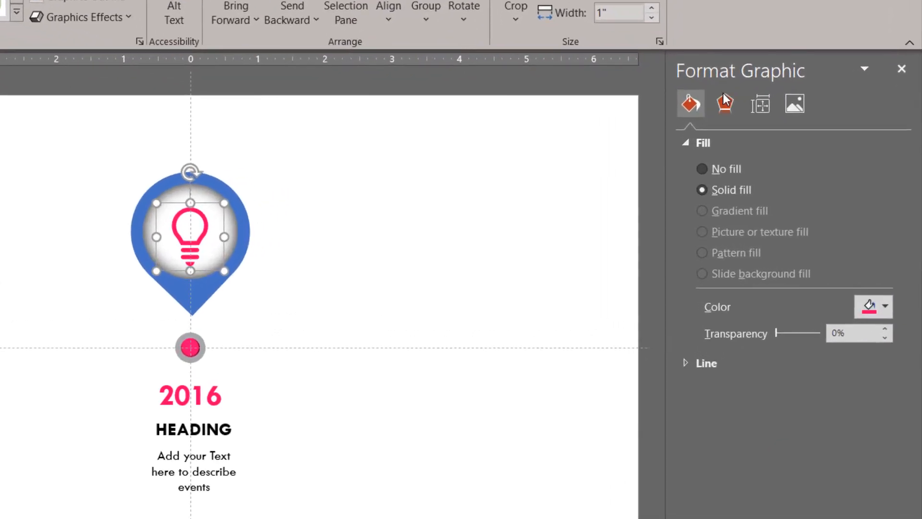
Give the bulb icon an outer shadow preset with a 270° angle, 4 pt blur and 3 pt distance
click(786, 152)
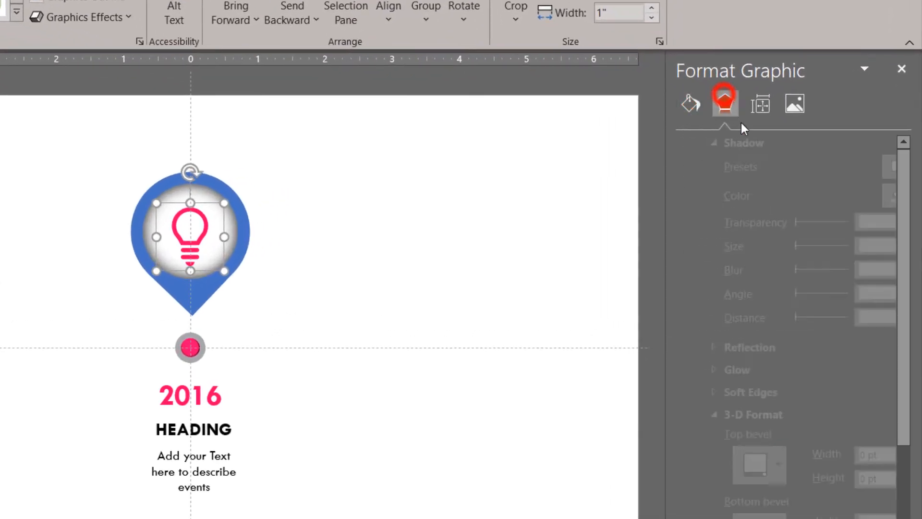
click(871, 167)
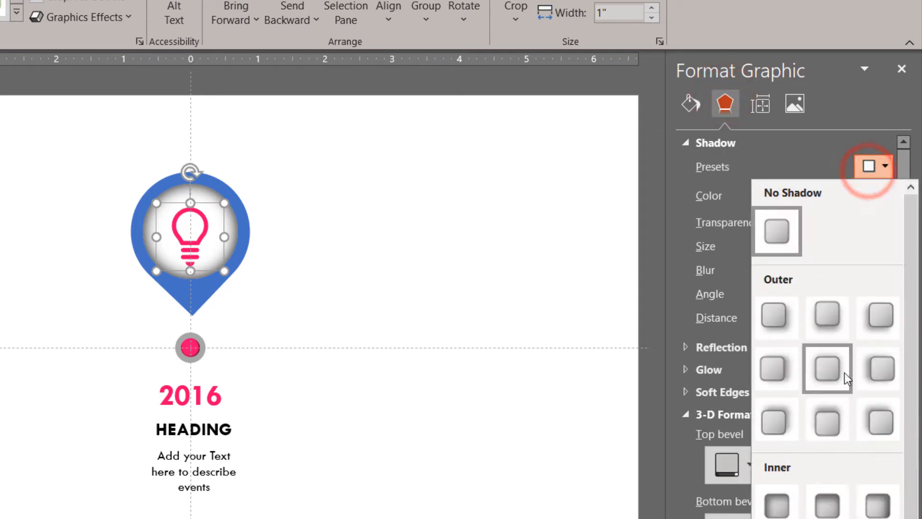
click(831, 423)
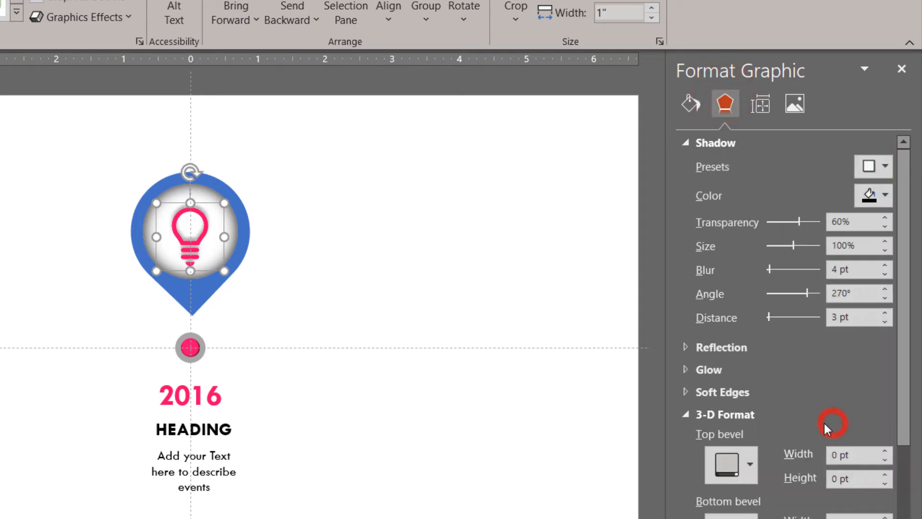
click(399, 341)
Group the bulb icon with the inset white circle behind it
click(192, 243)
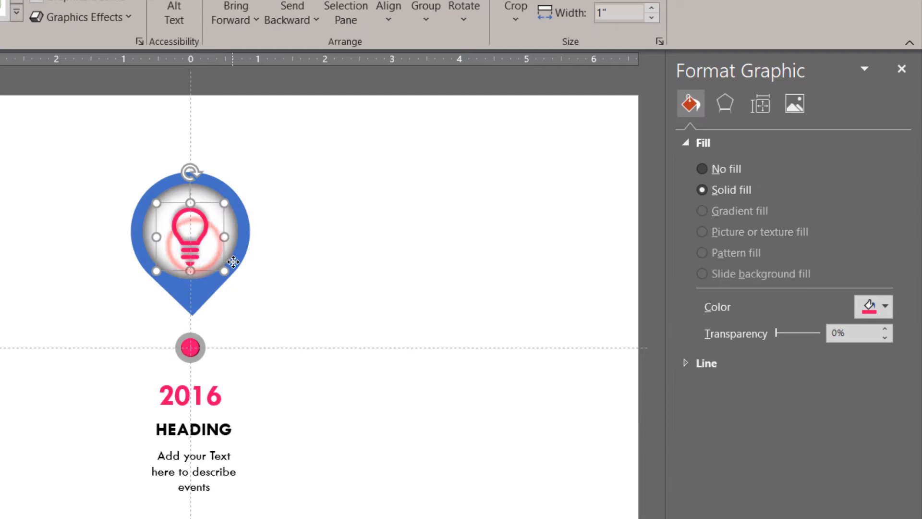
shift+click(238, 255)
key(ctrl+g)
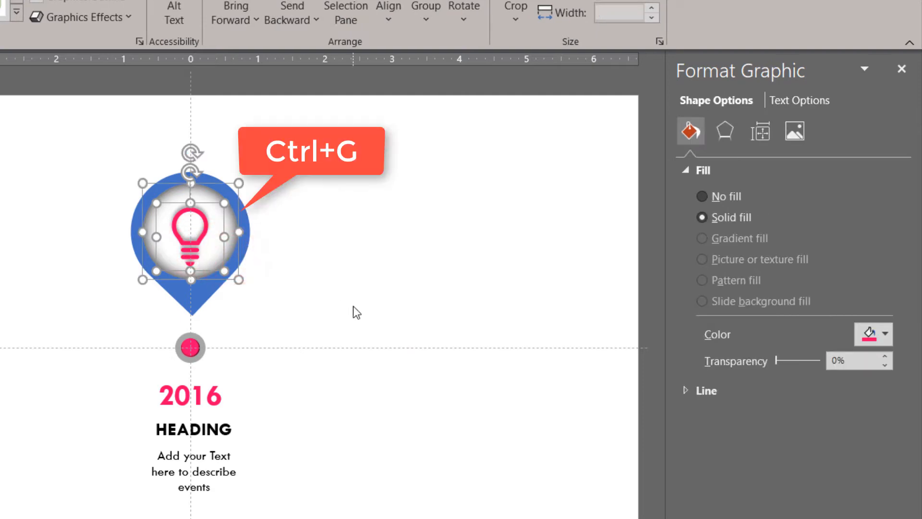
click(373, 379)
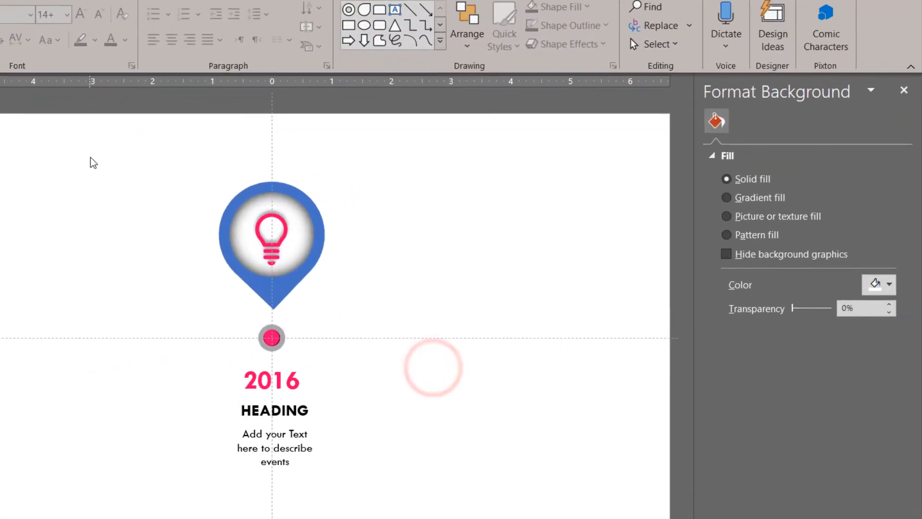
Duplicate the complete pin graphic, including the teardrop, bulb, ringed dot and all its text
drag(92, 163, 419, 495)
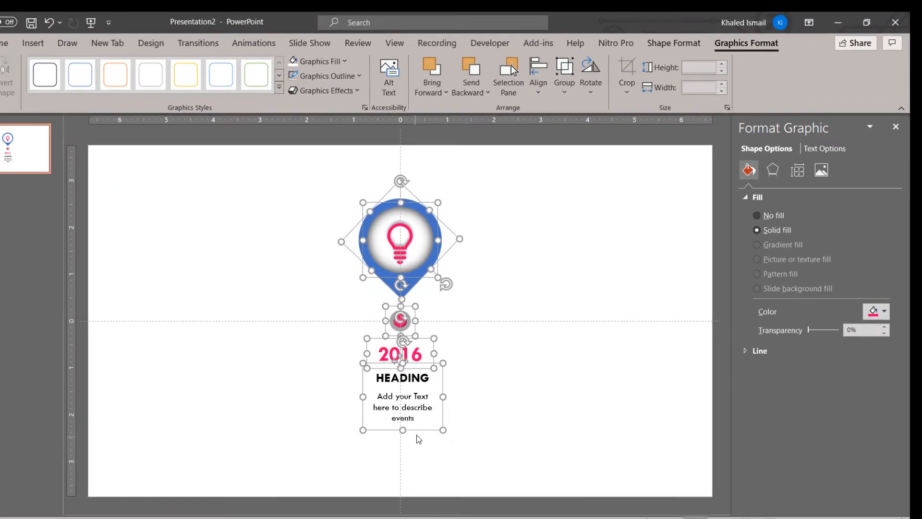
key(ctrl+d)
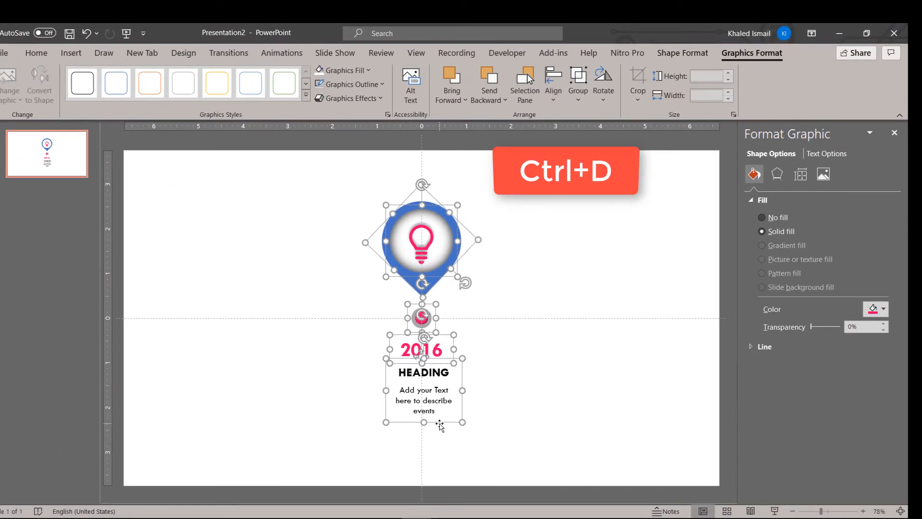
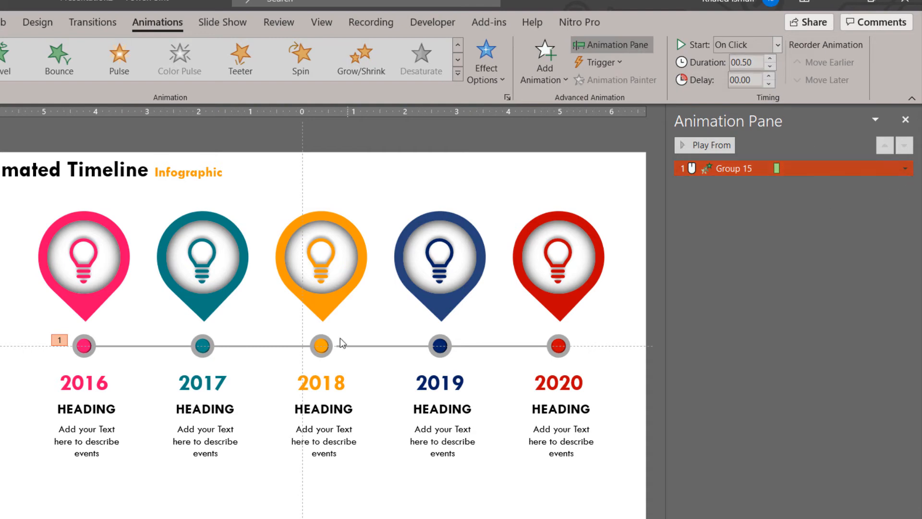
Give the 2016 pin a Float In animation with the Float Down direction, 0.75 s duration and an After Previous start
click(101, 297)
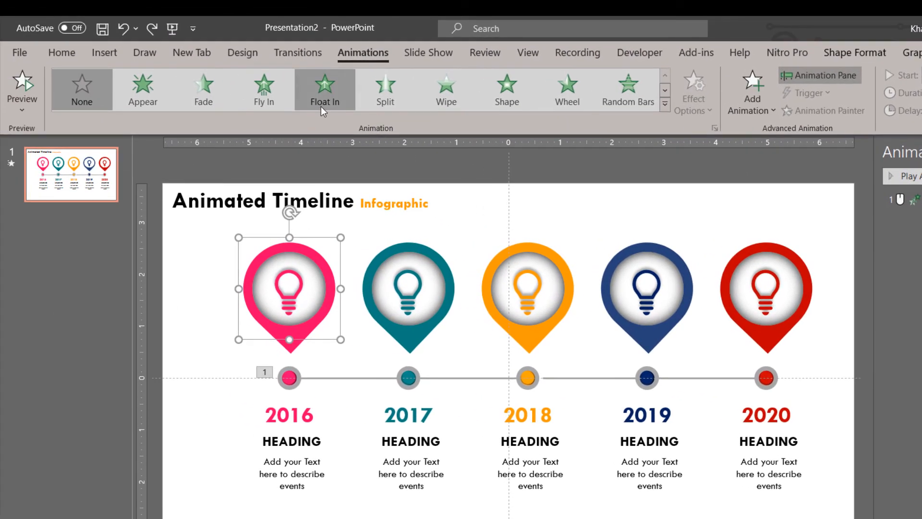
click(291, 98)
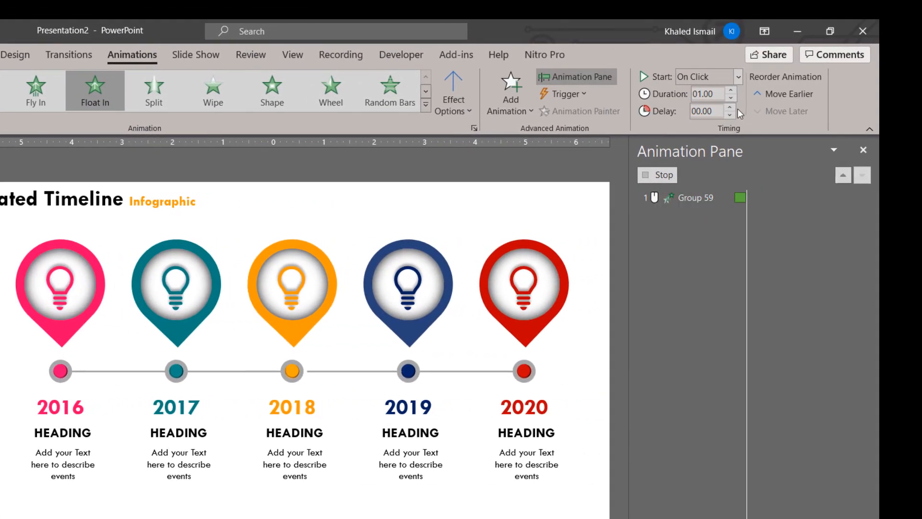
click(731, 97)
click(460, 111)
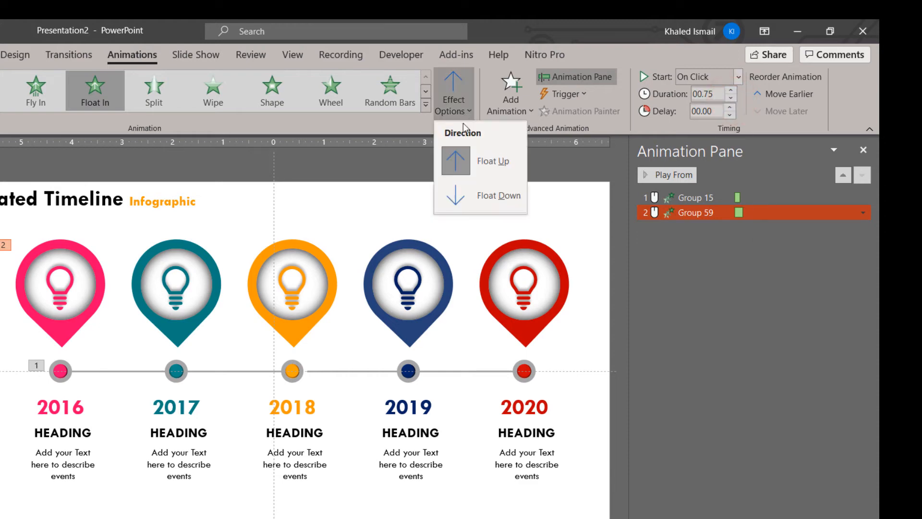
click(497, 197)
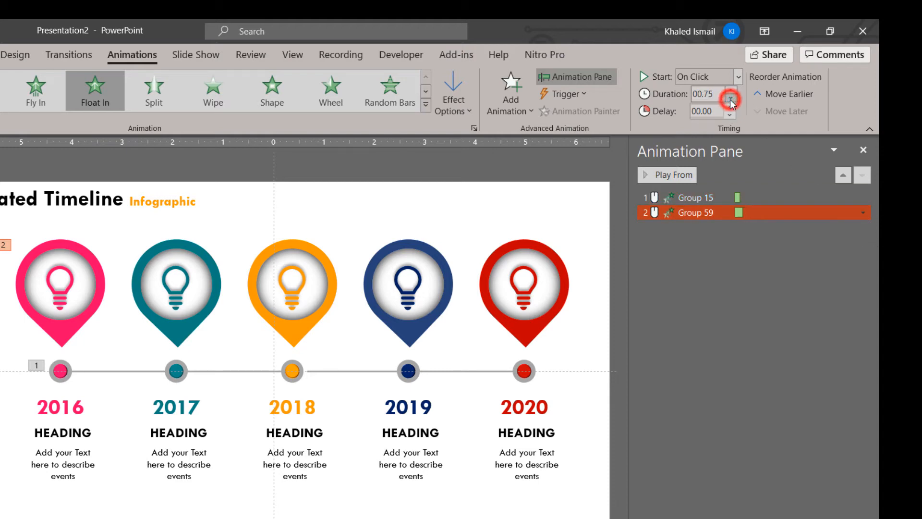
click(863, 213)
click(863, 213)
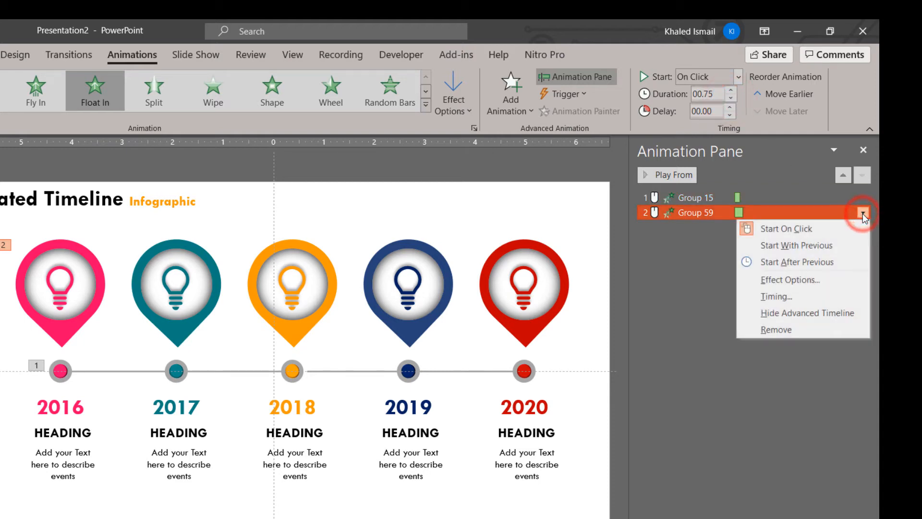
click(838, 261)
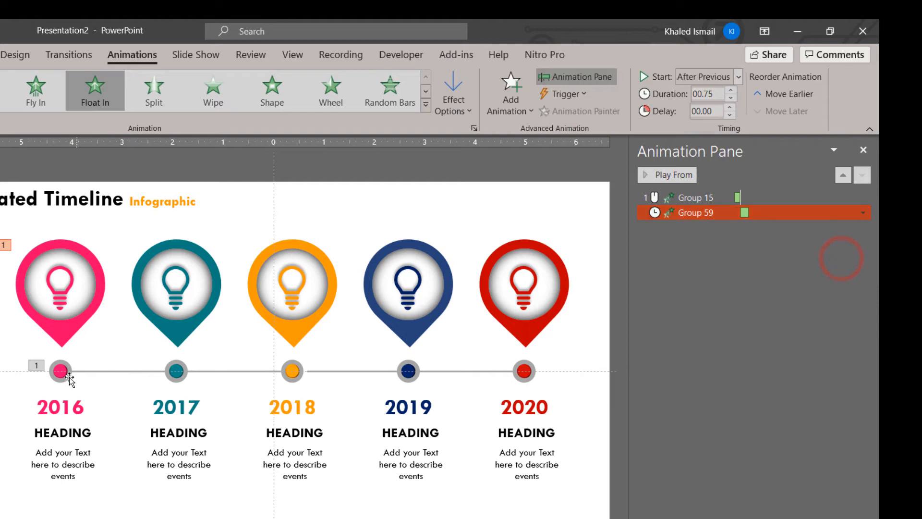
Animate the 2016 year text with Float In, lasting 0.75 s and starting With Previous
click(66, 410)
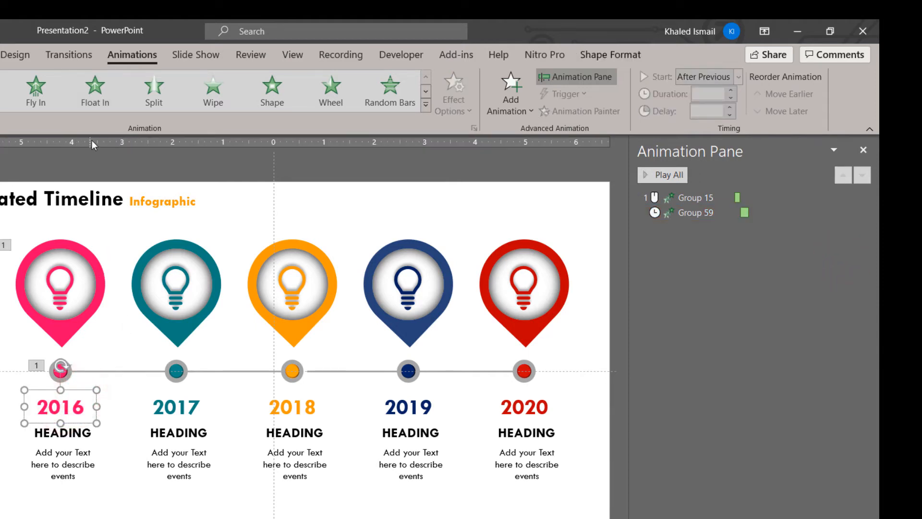
click(95, 101)
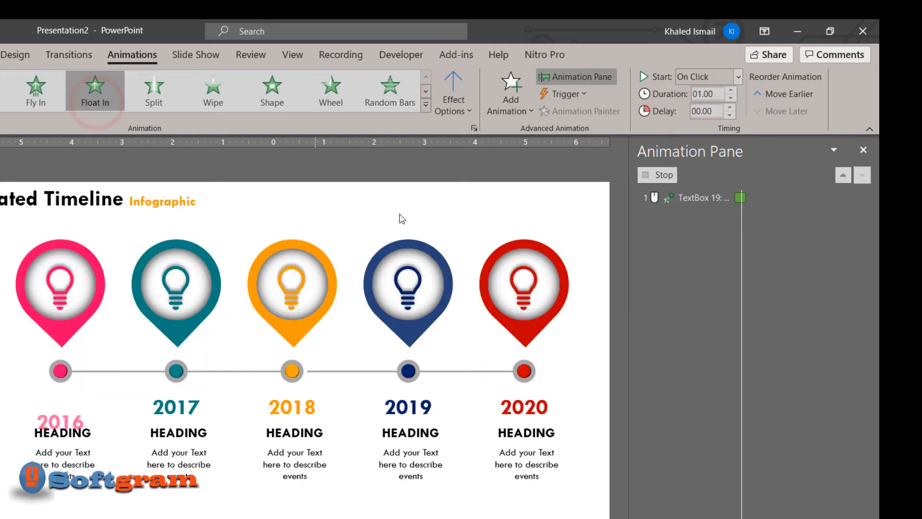
click(731, 98)
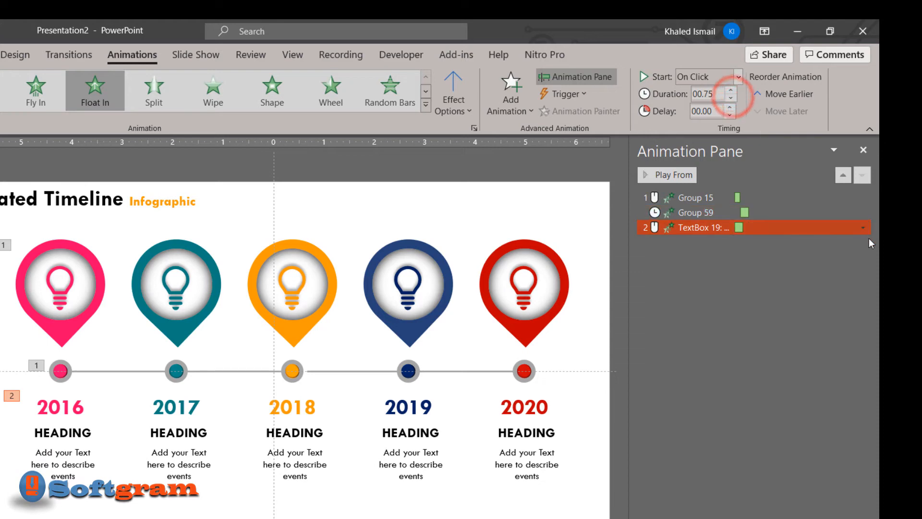
click(864, 227)
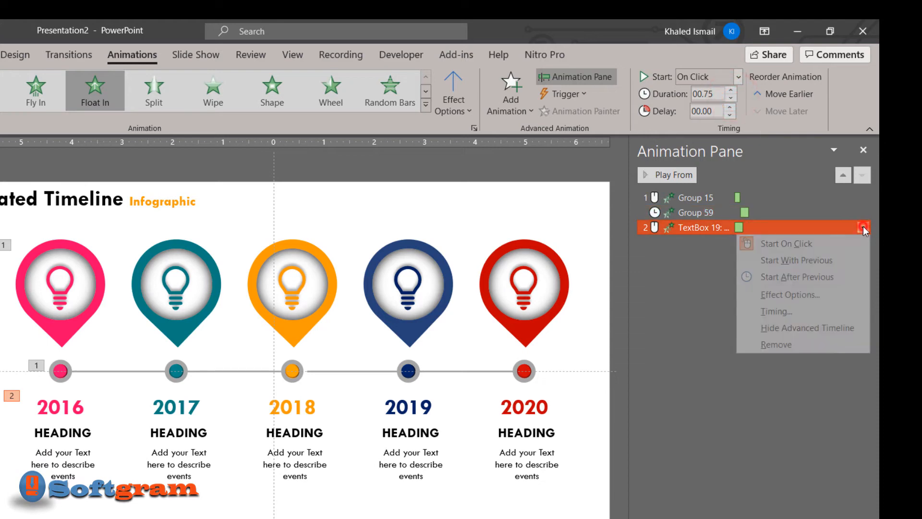
click(815, 263)
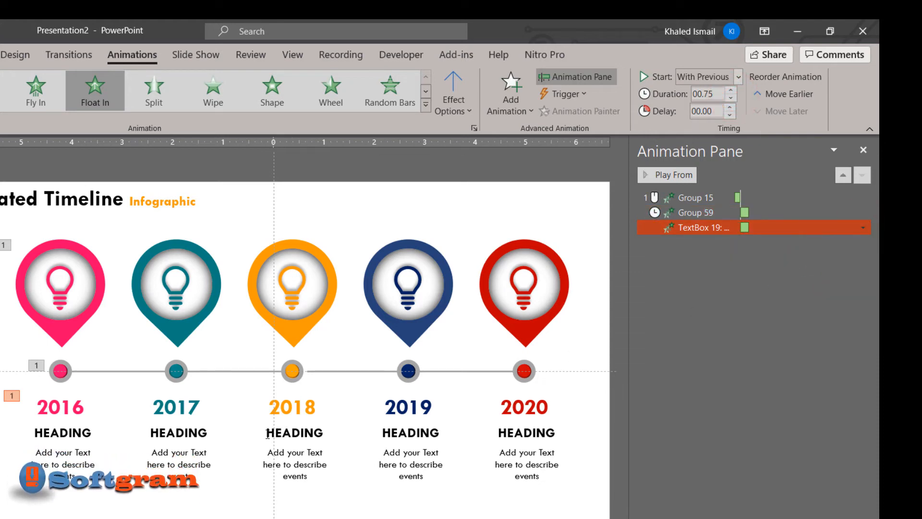
Animate the grouped heading and description under 2016 with Wipe, lasting 0.75 s and starting After Previous
click(66, 436)
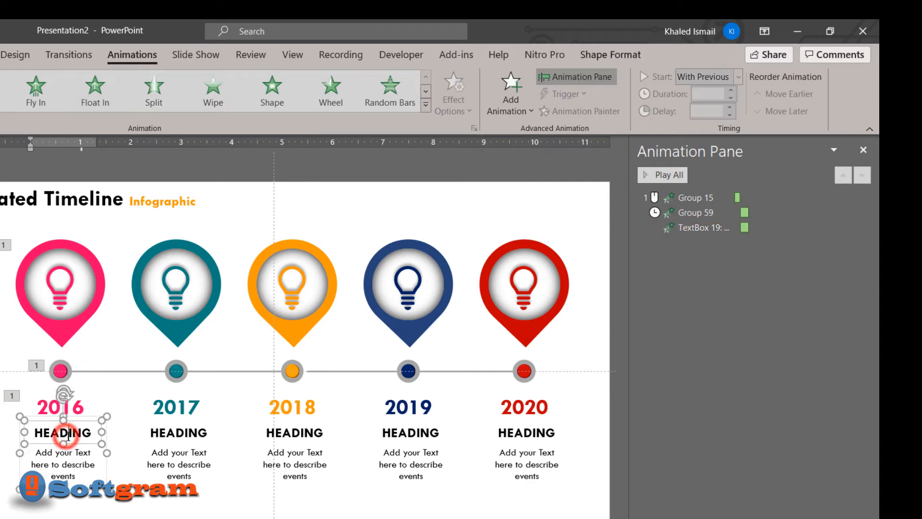
click(14, 433)
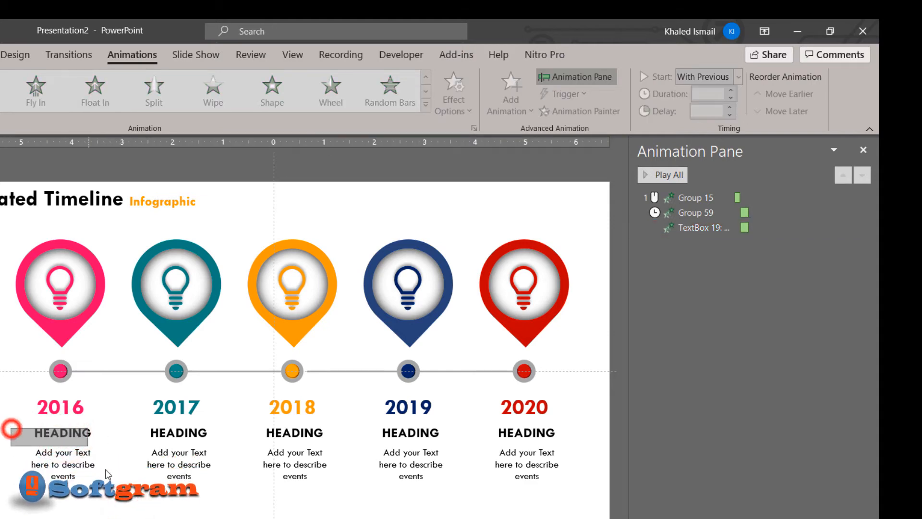
click(79, 452)
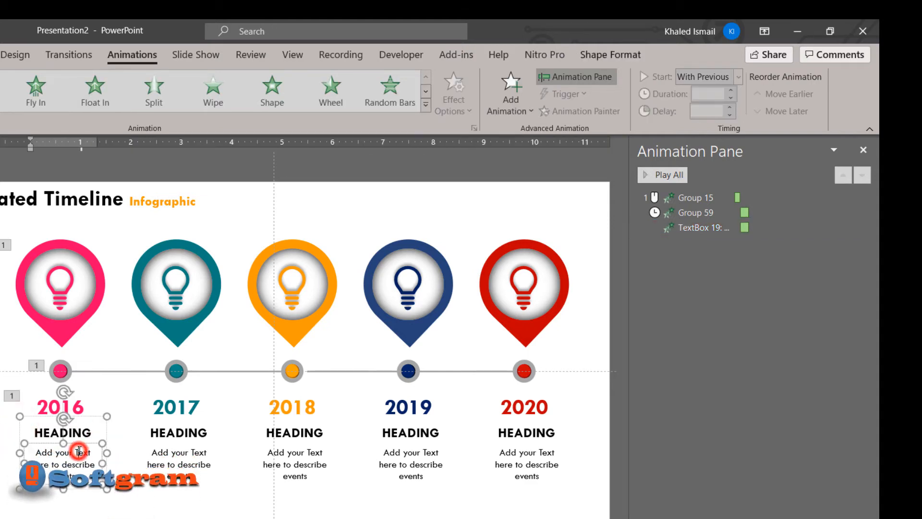
click(105, 434)
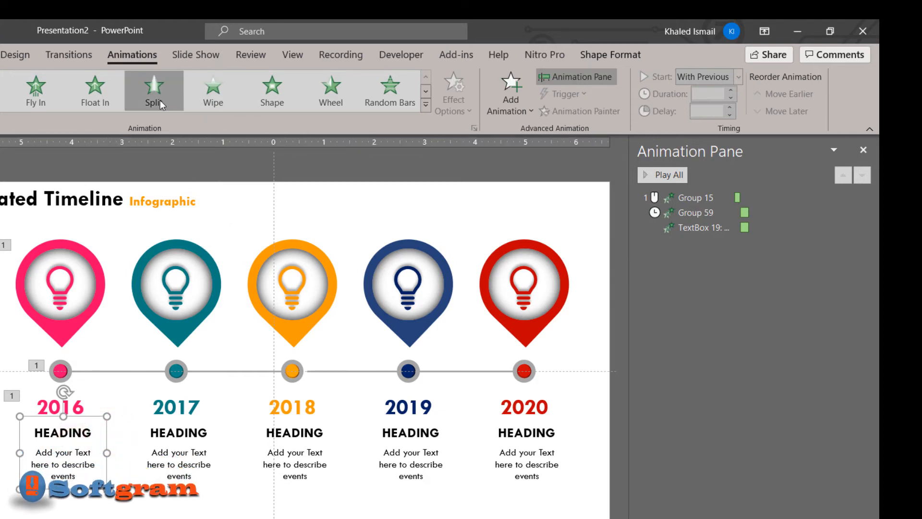
click(204, 102)
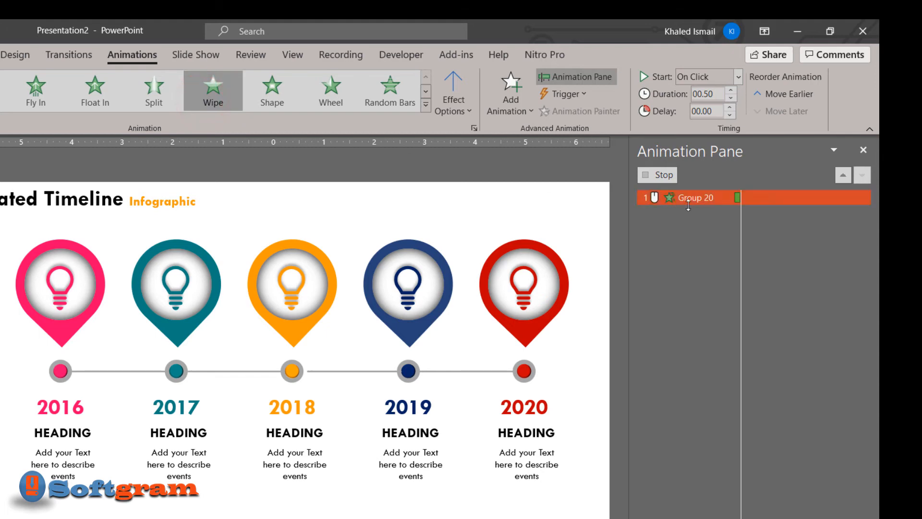
click(731, 89)
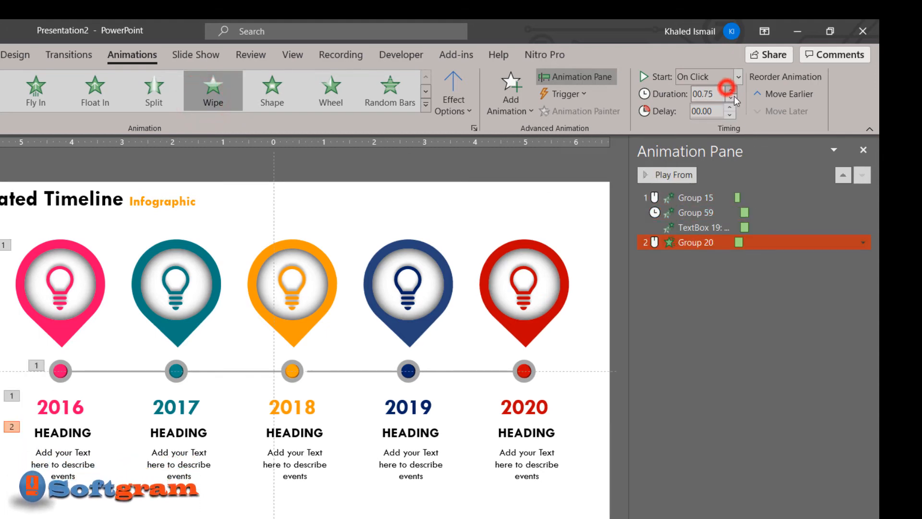
click(864, 242)
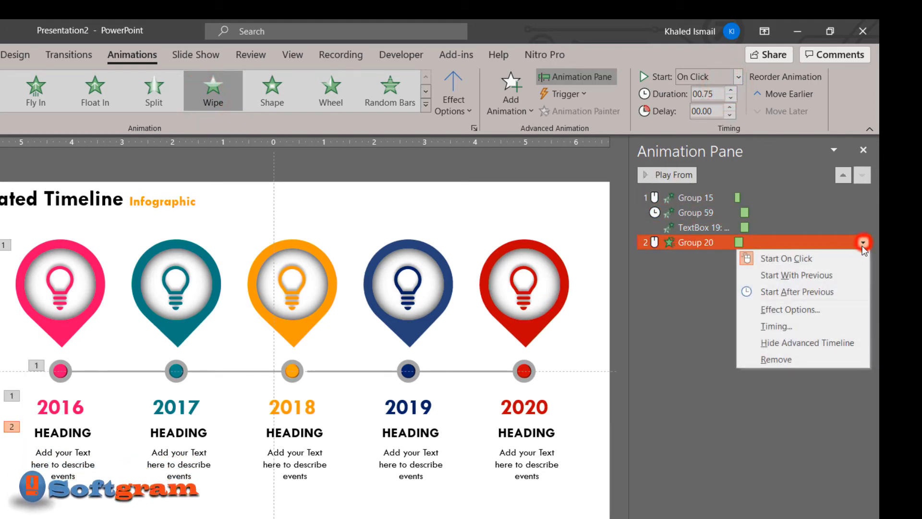
click(822, 295)
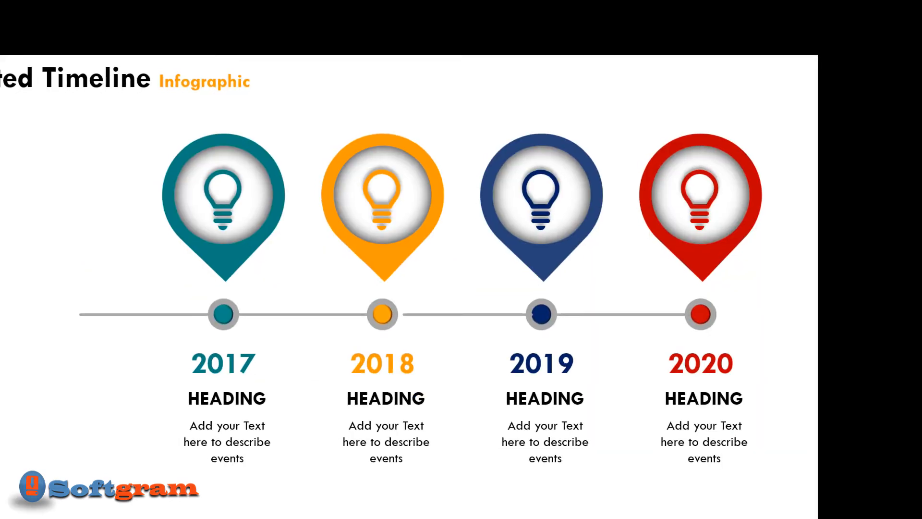
click(626, 442)
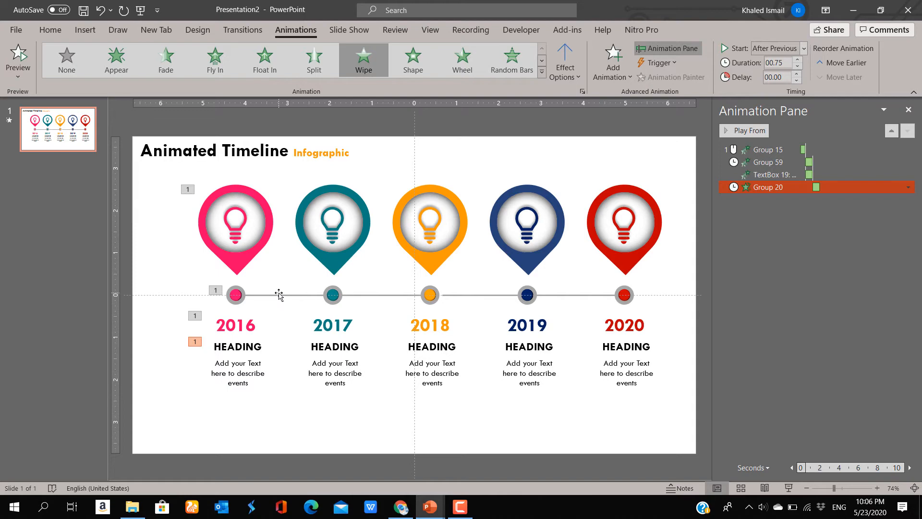
Apply a Wipe animation with the From Left direction to the connector between the 2016 and 2017 dots
click(281, 296)
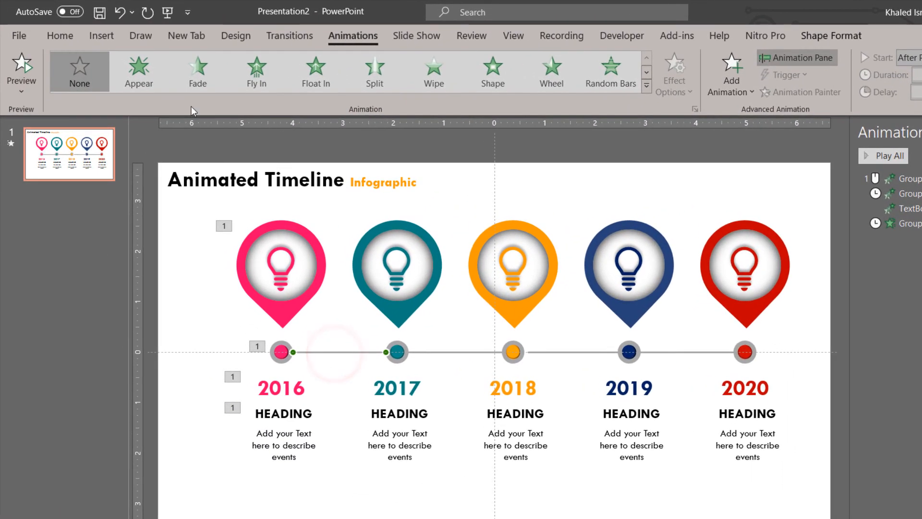
click(434, 89)
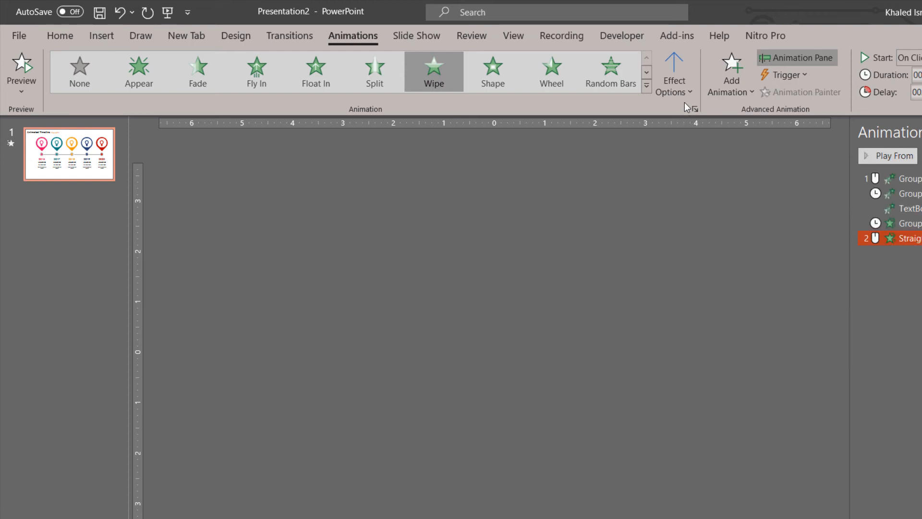
click(684, 101)
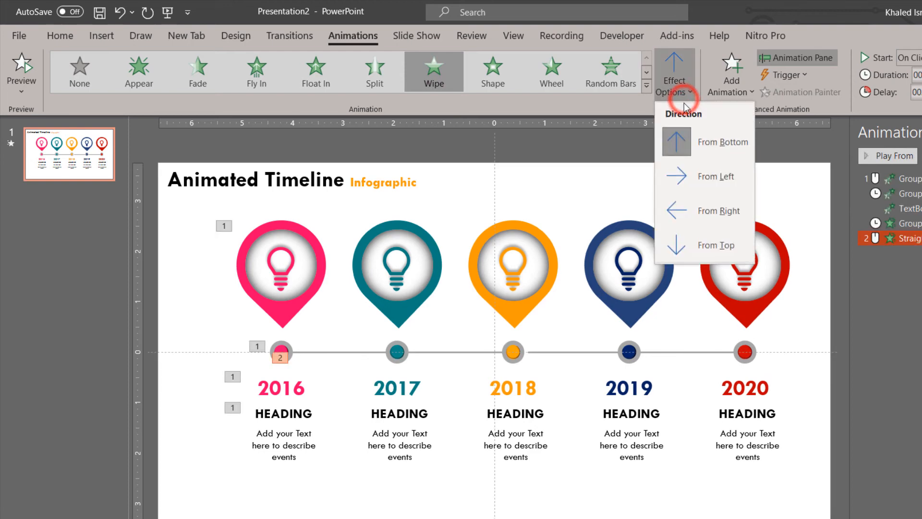
click(701, 173)
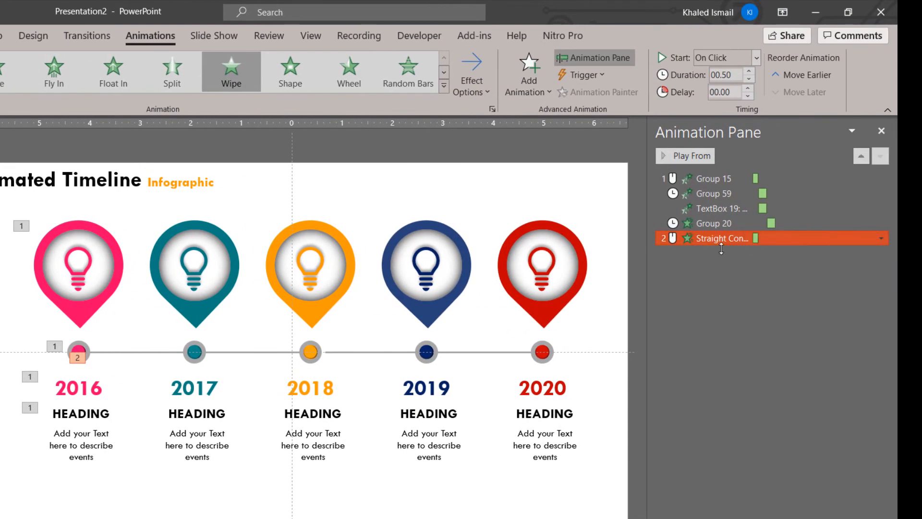
Copy the animation of the 2016 ringed dot to the 2017 dot with Animation Painter
click(213, 305)
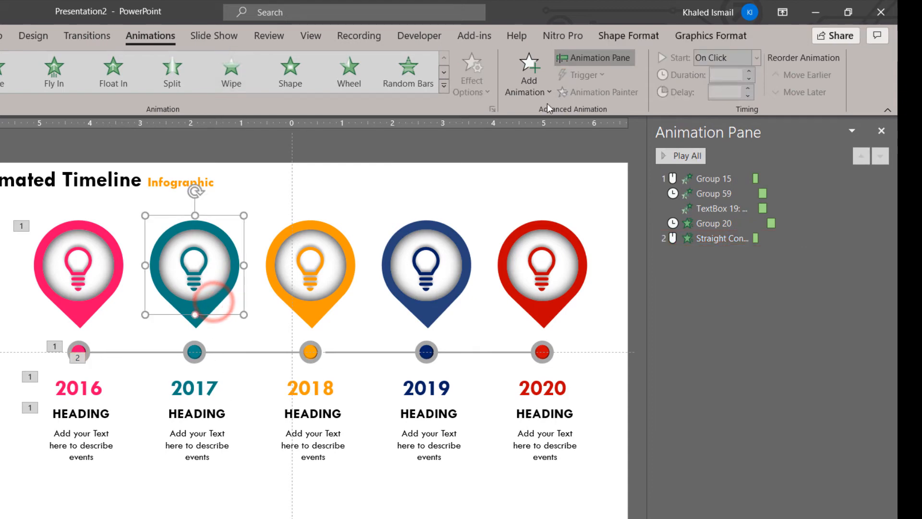
click(71, 308)
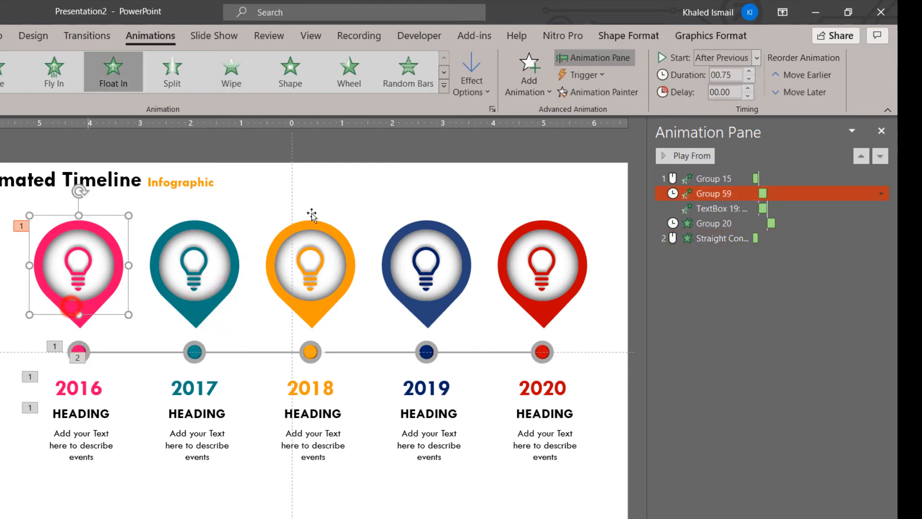
click(83, 349)
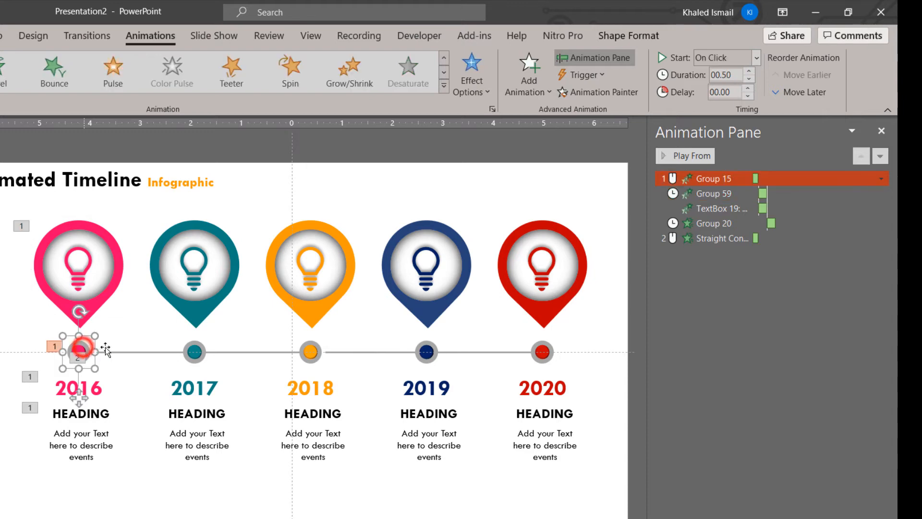
click(612, 90)
click(195, 354)
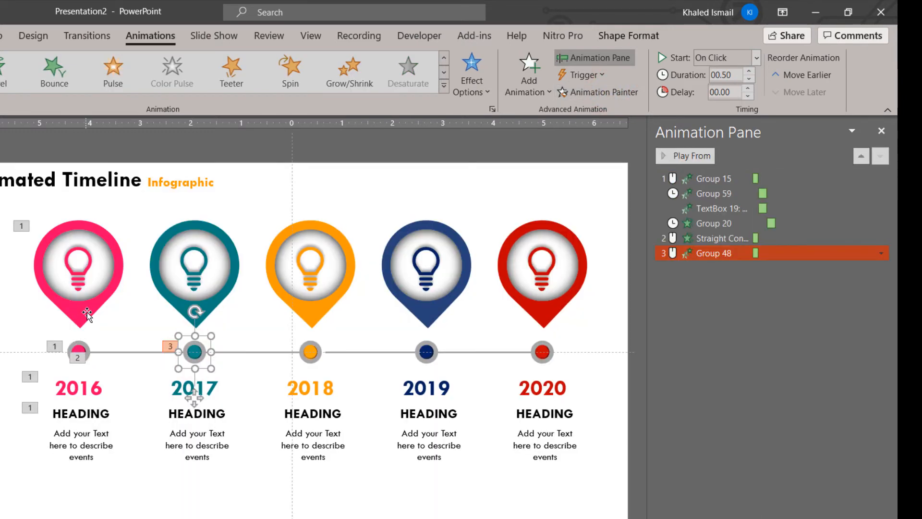
Copy the pink 2016 pin's animation to the teal 2017 pin with Animation Painter
click(83, 310)
click(614, 92)
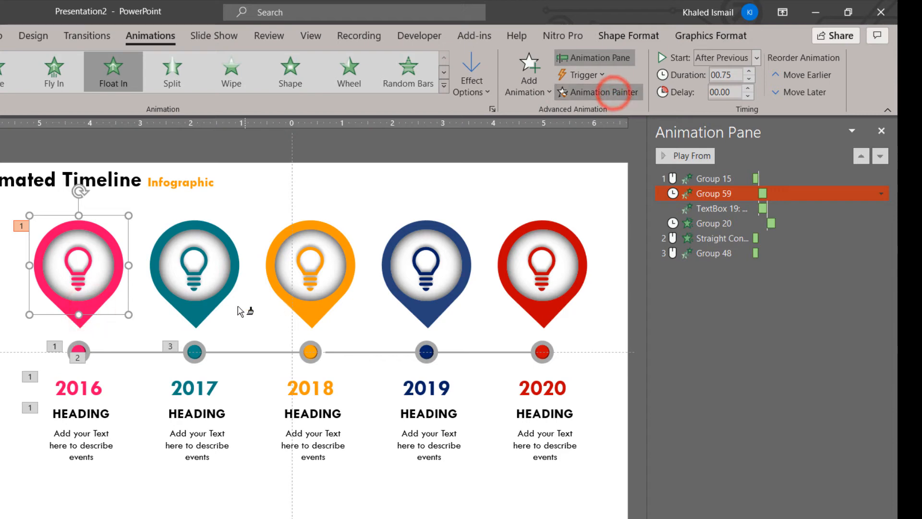
click(219, 296)
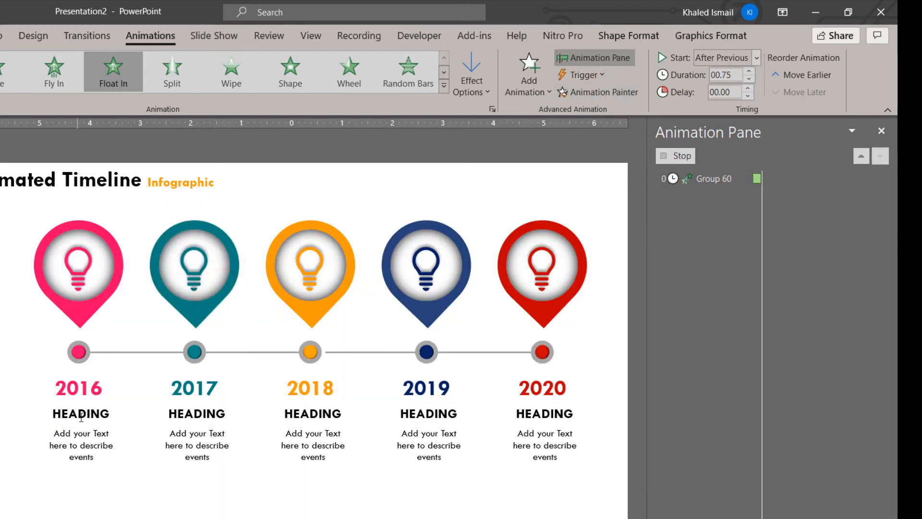
Copy the 2016 year text's animation to the 2017 year text with Animation Painter
click(90, 389)
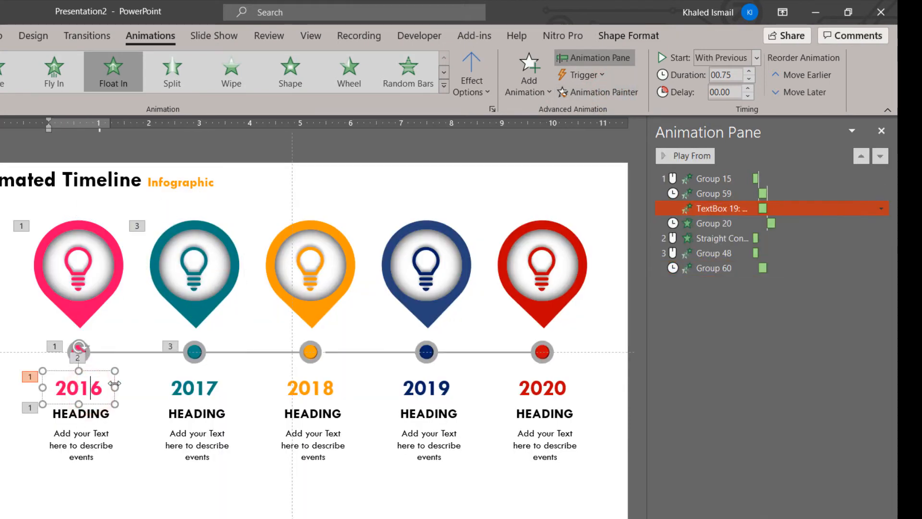
click(611, 92)
click(200, 385)
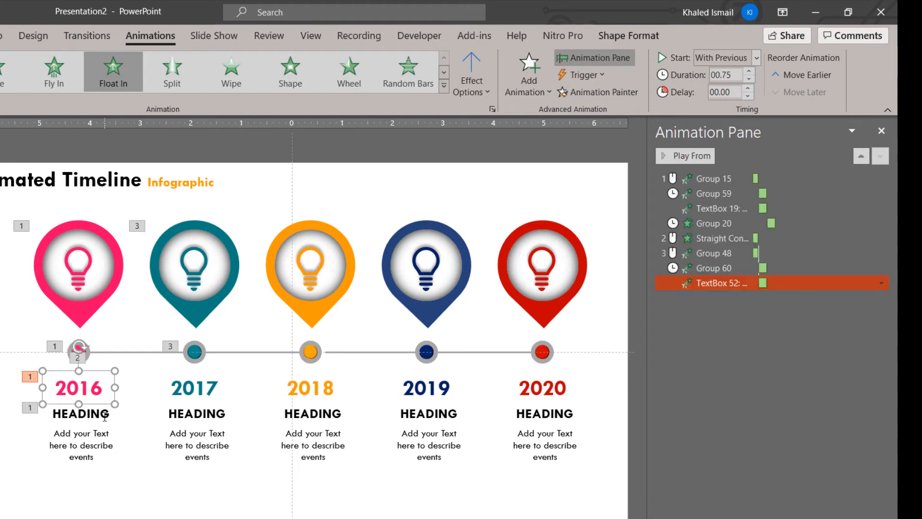
Copy the animation of the 2016 heading and description group to the matching 2017 group with Animation Painter
click(103, 415)
click(126, 451)
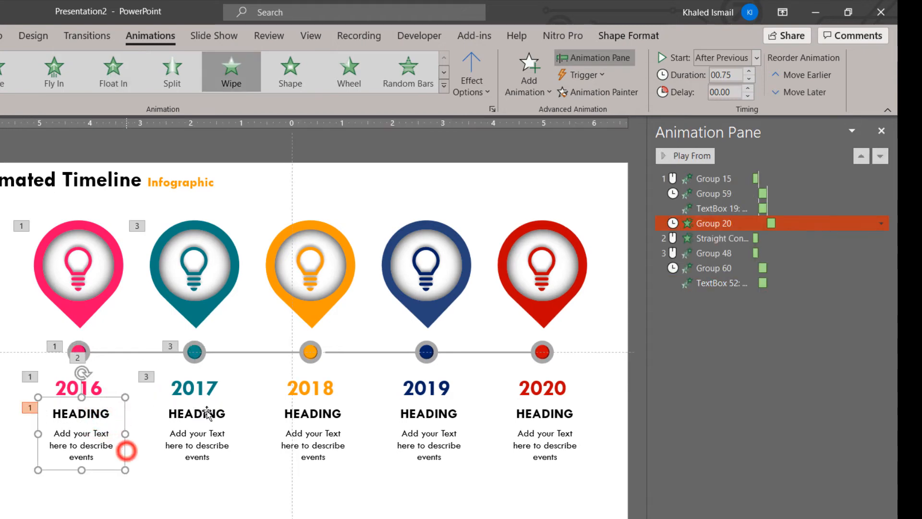
click(622, 94)
click(216, 434)
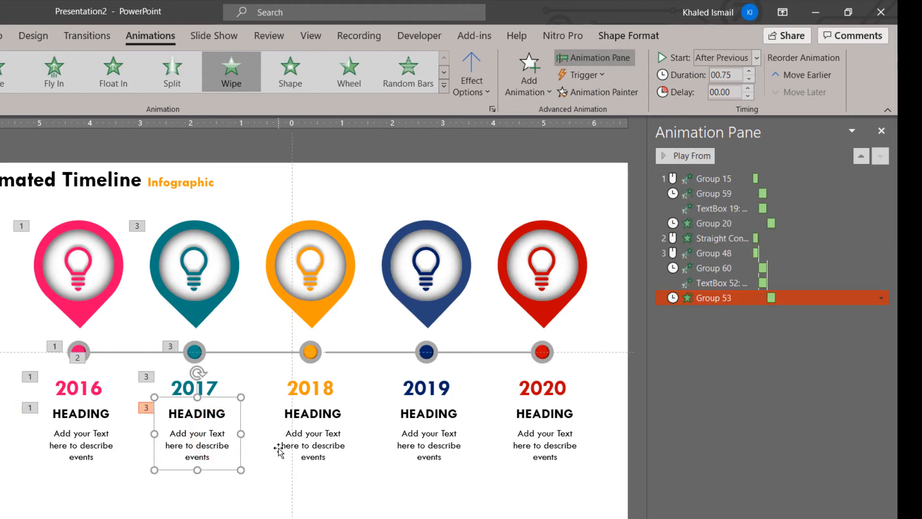
click(135, 353)
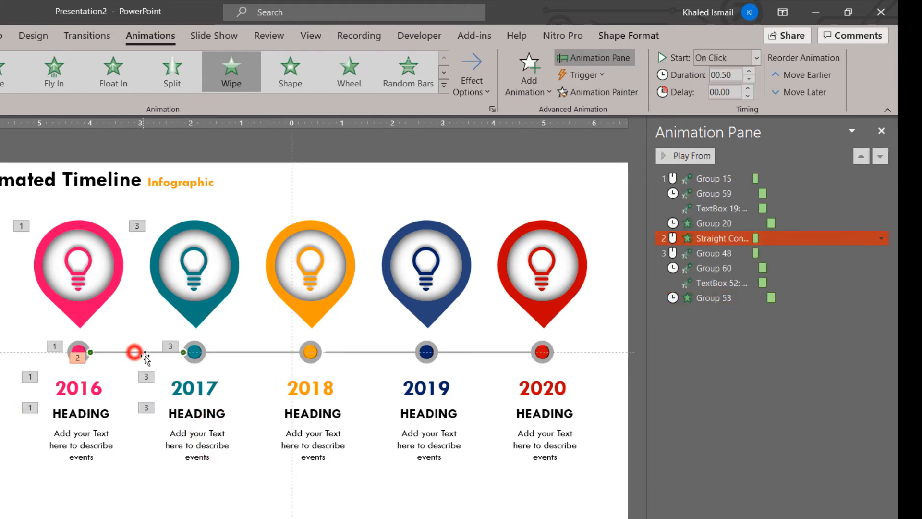
click(882, 238)
click(848, 288)
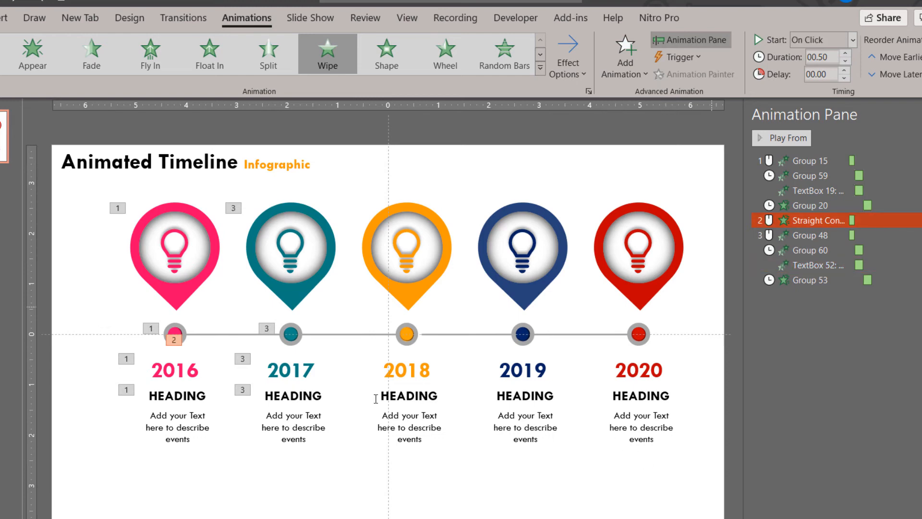
Copy the Wipe animation of the 2016–2017 connector line to the 2017–2018 connector with Animation Painter
click(227, 334)
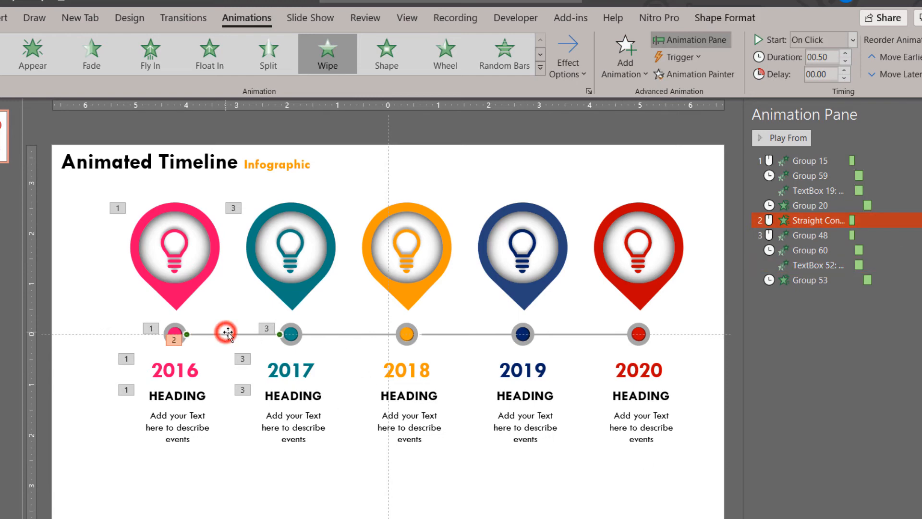
click(696, 73)
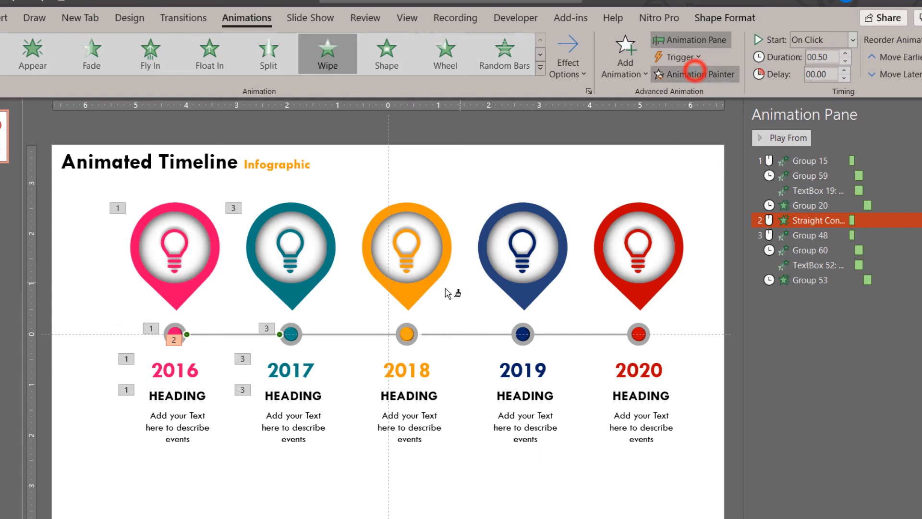
click(368, 335)
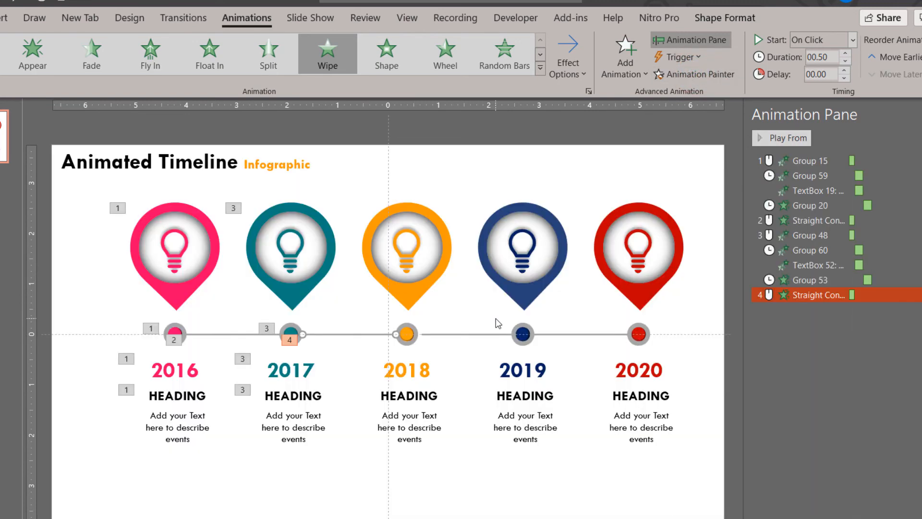
Copy the Zoom animation of the 2017 ringed dot to the orange 2018 dot with Animation Painter
click(288, 333)
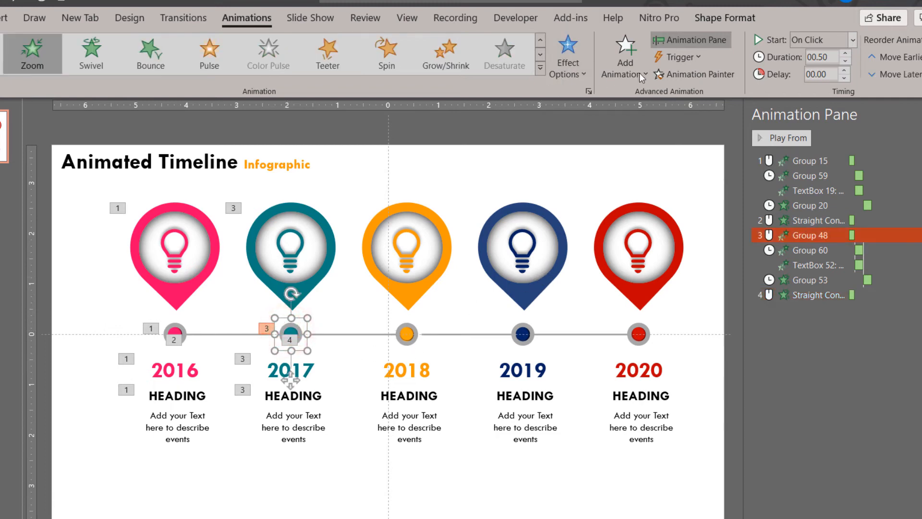
click(696, 71)
click(410, 334)
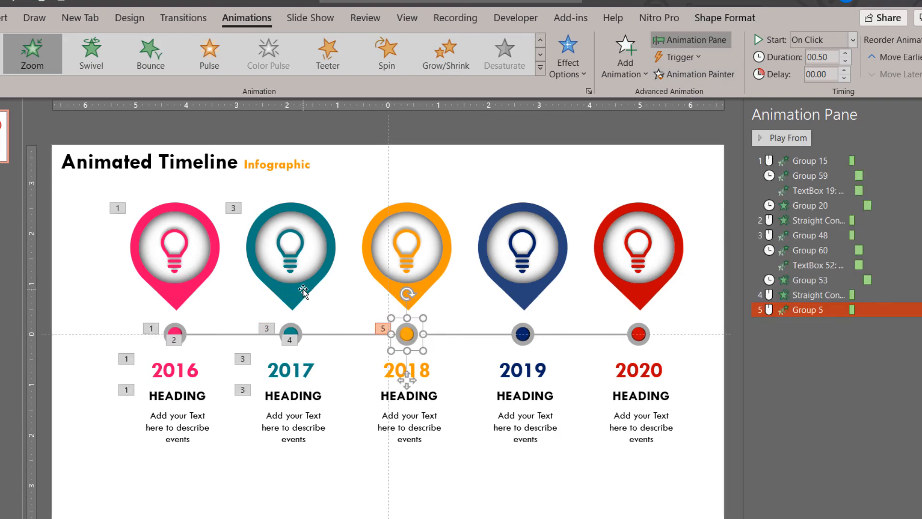
Copy the teal 2017 pin's Float In animation to the orange 2018 pin with Animation Painter
click(304, 289)
click(697, 74)
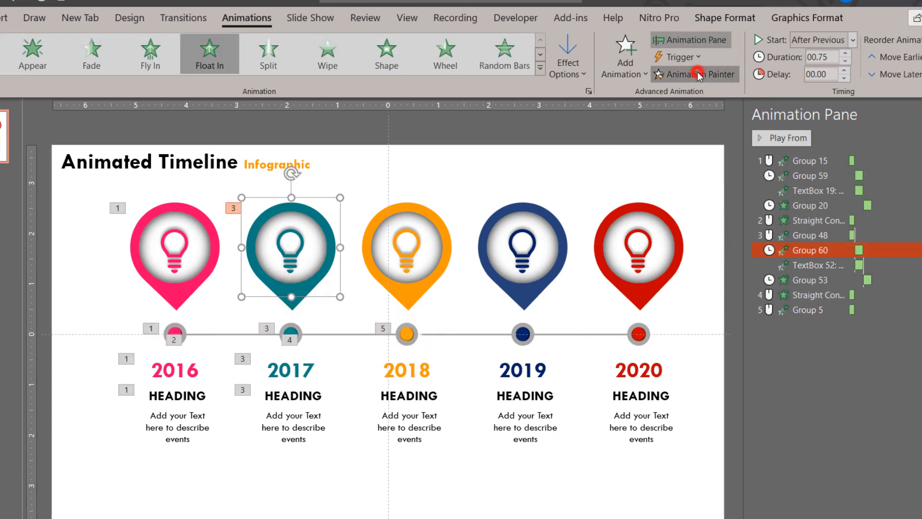
click(422, 282)
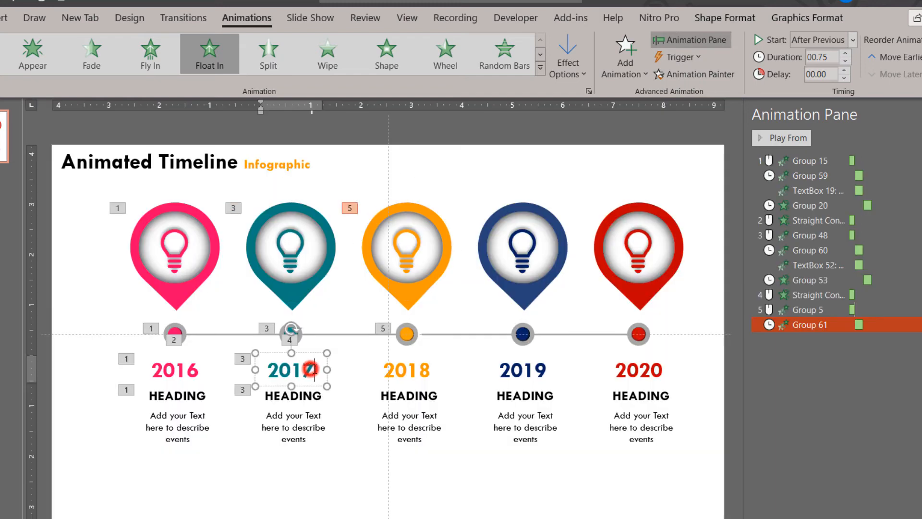
Copy the 2017 year text's Float In animation to the 2018 year text with Animation Painter
click(313, 370)
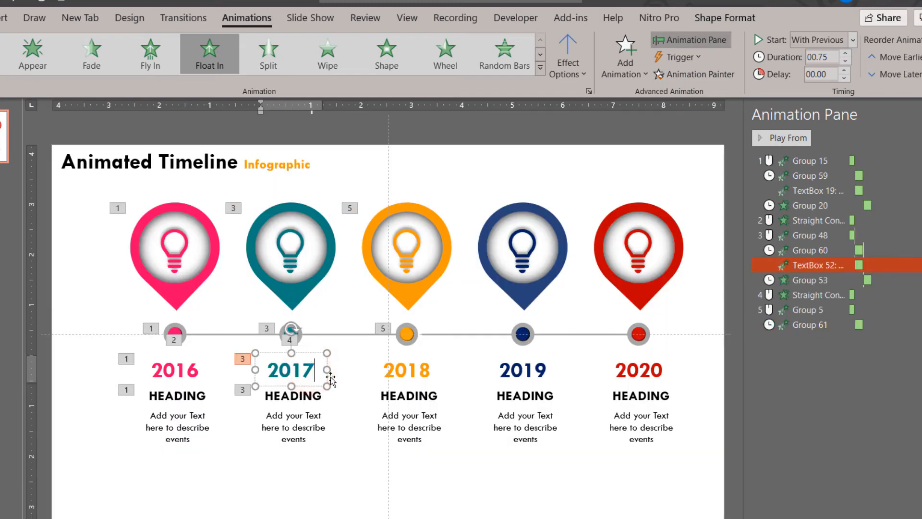
click(329, 379)
click(694, 75)
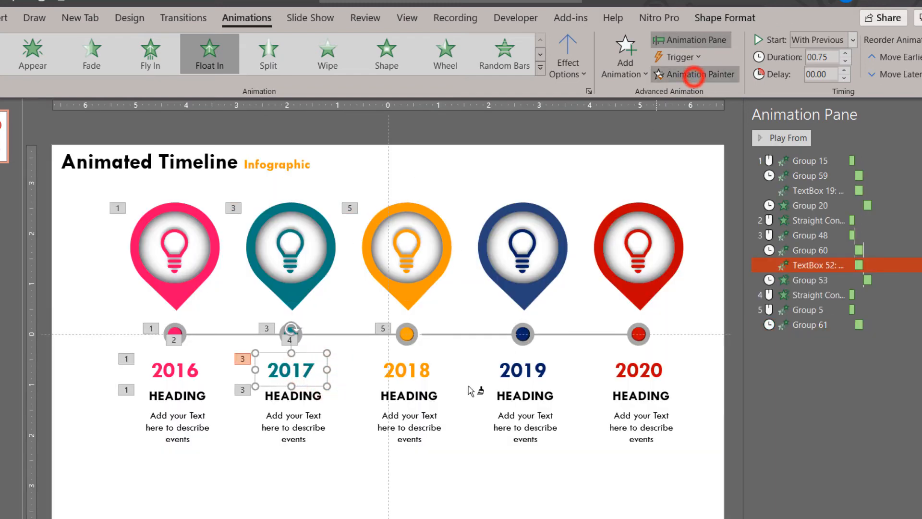
click(420, 375)
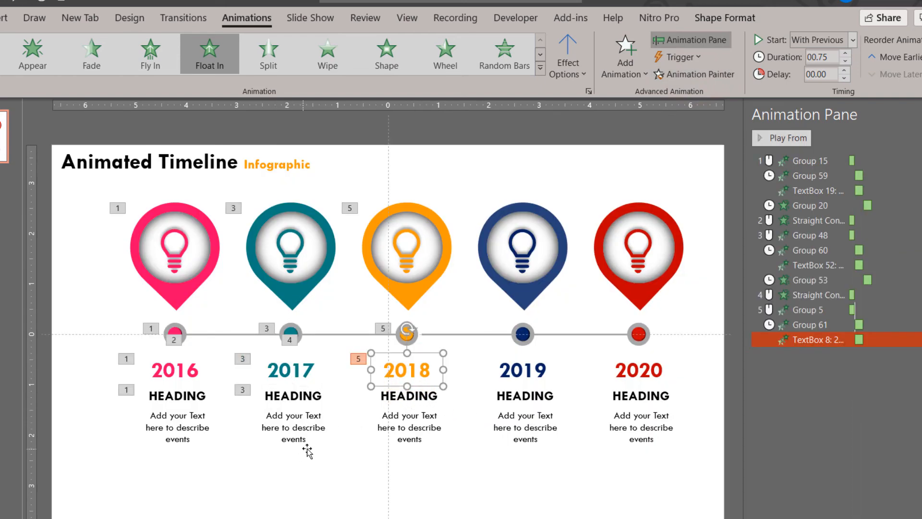
Copy the Wipe animation of the 2017 heading and description group to the matching 2018 group with Animation Painter
click(305, 408)
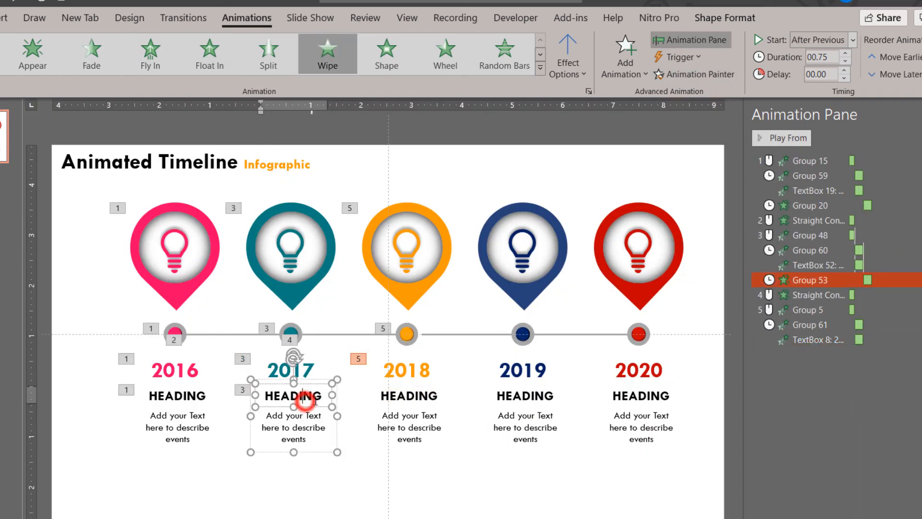
click(336, 432)
click(700, 75)
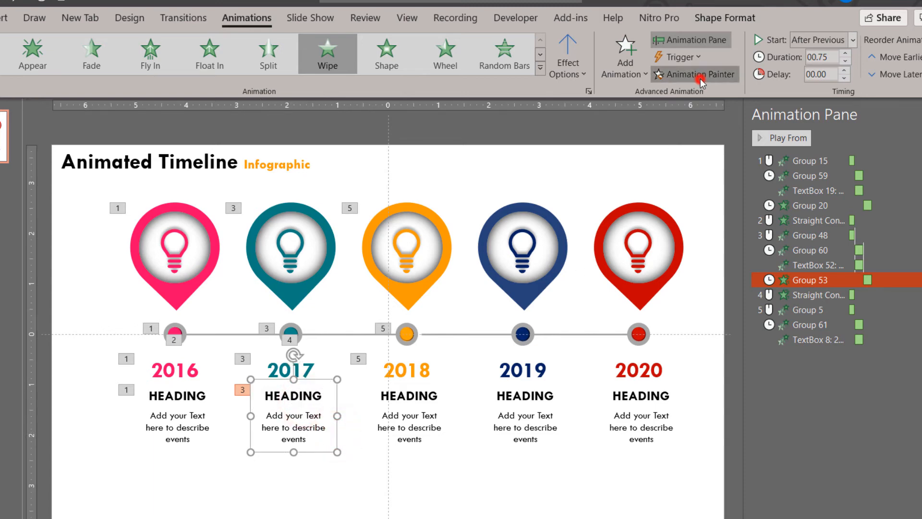
click(426, 415)
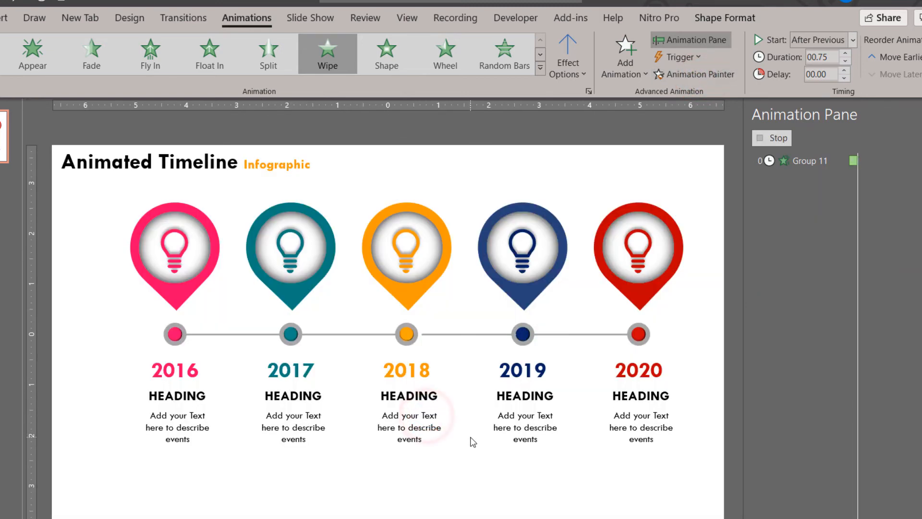
click(407, 335)
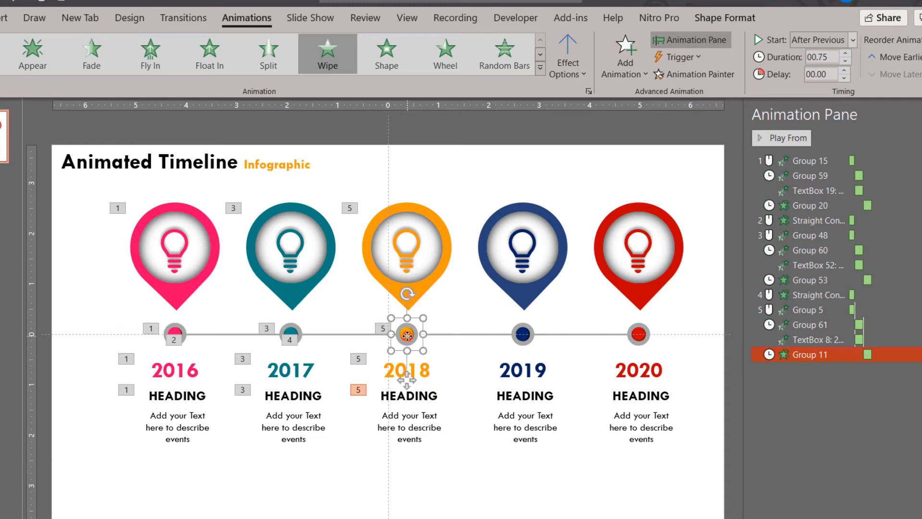
click(697, 73)
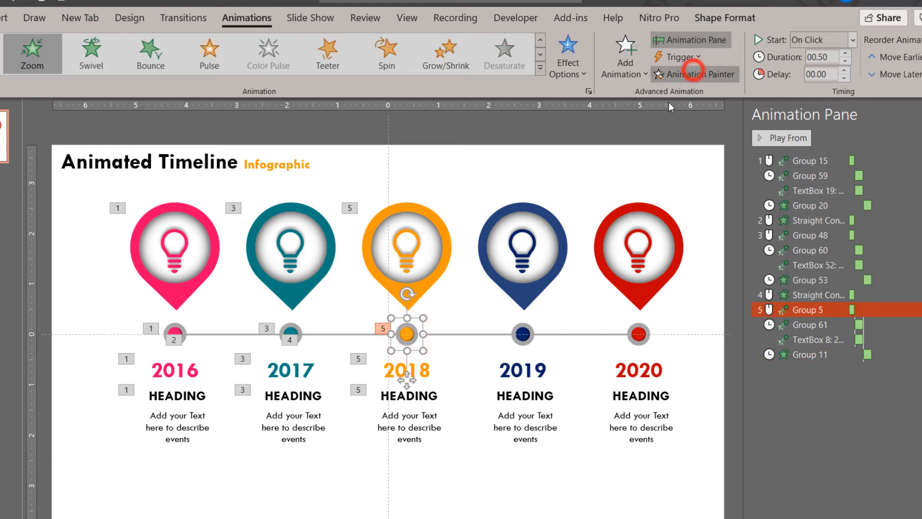
click(684, 73)
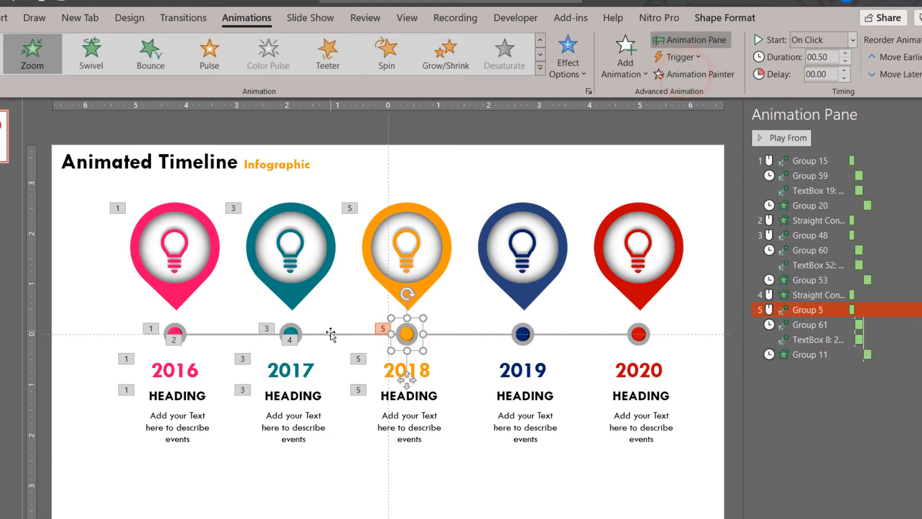
Copy the 2017–2018 connector's Wipe animation to the 2018–2019 connector and shift that connector slightly left to close the gap at the 2018 dot
click(331, 334)
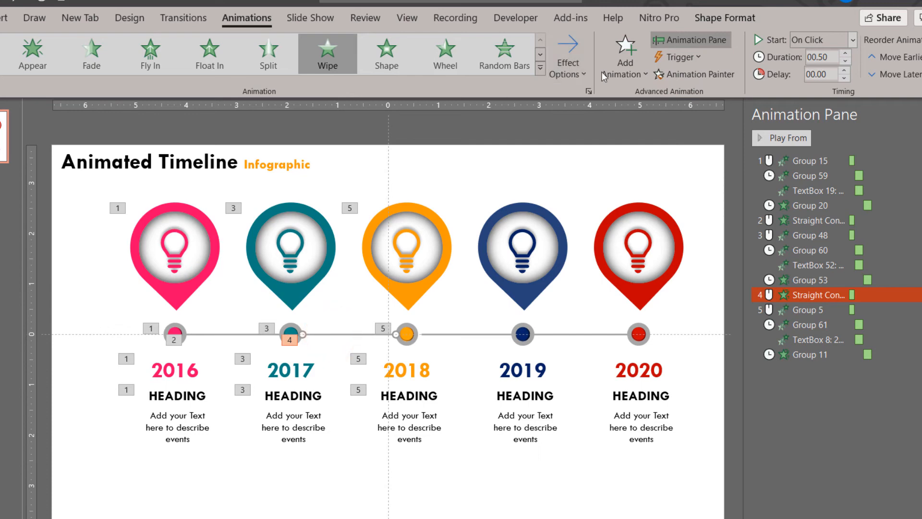
click(698, 74)
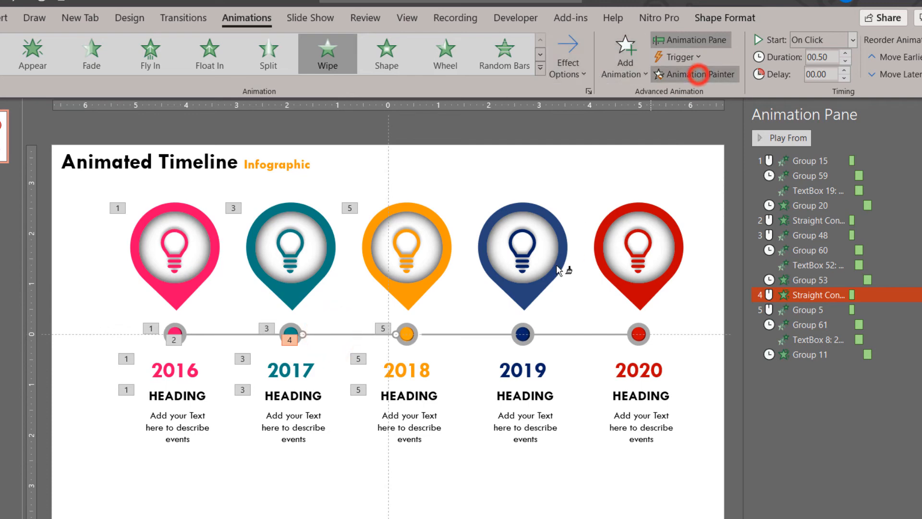
click(472, 334)
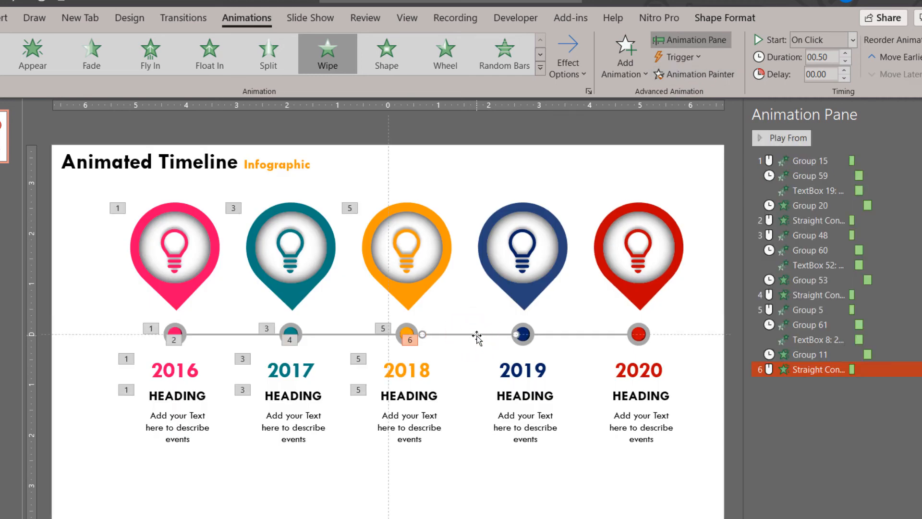
drag(477, 337, 471, 335)
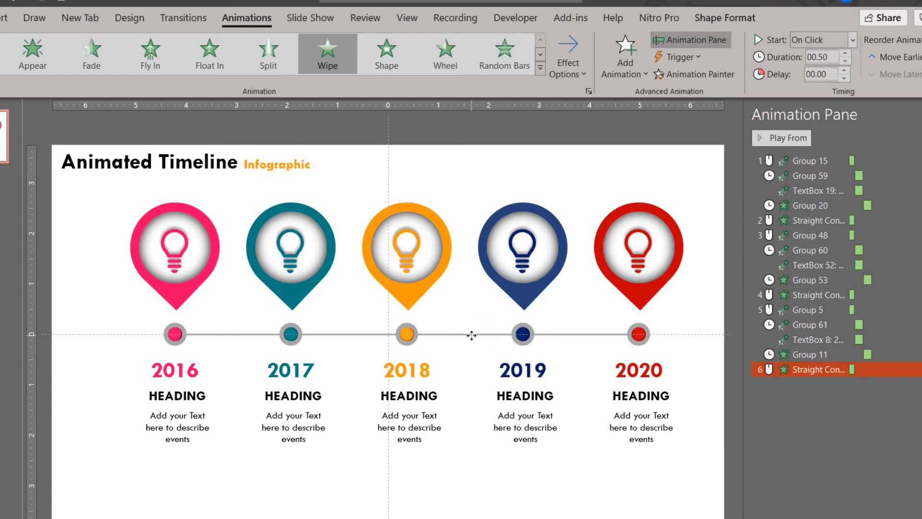
Copy the orange 2018 pin's Float In animation to the navy 2019 pin with Animation Painter
click(422, 284)
click(685, 79)
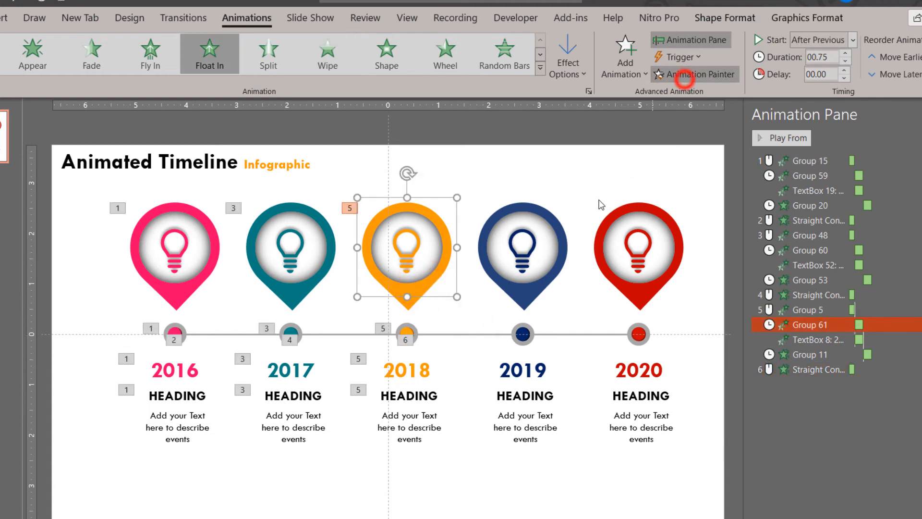
click(559, 276)
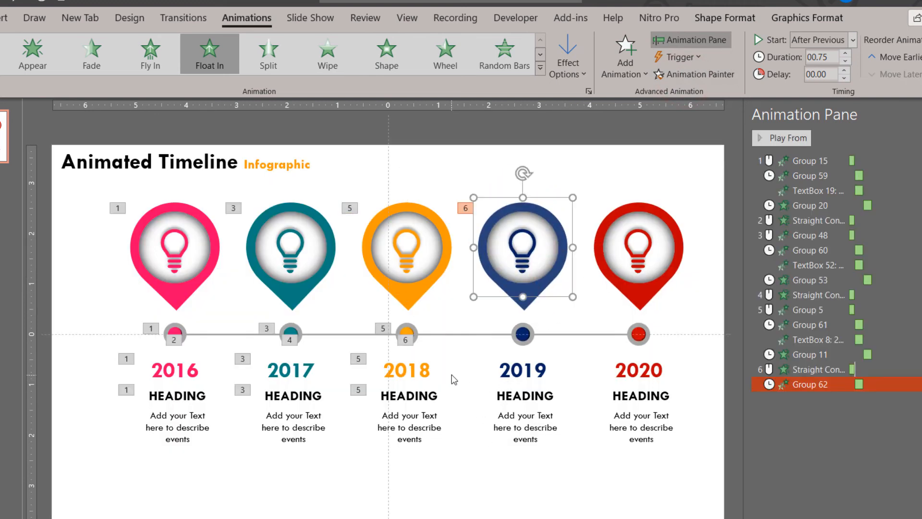
Copy the 2018 year text's Float In animation to the 2019 year text with Animation Painter
click(430, 377)
click(439, 378)
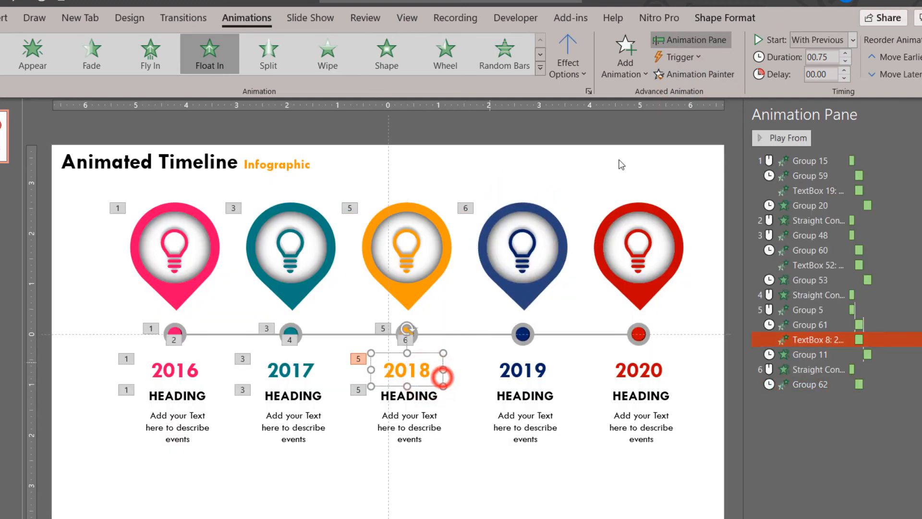
click(694, 79)
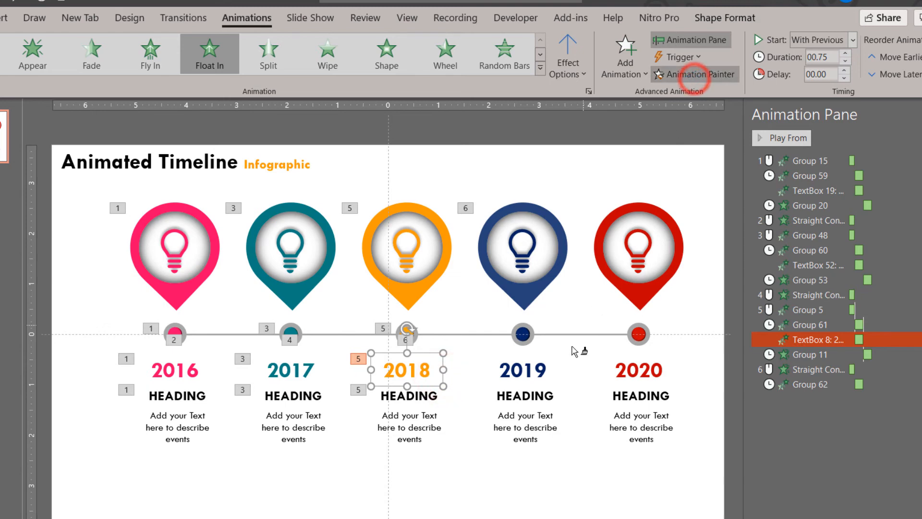
click(546, 374)
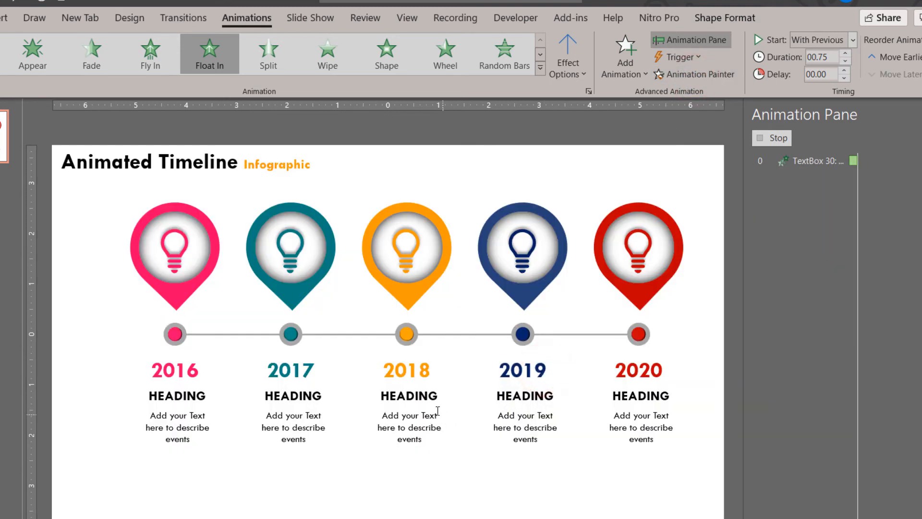
Copy the Wipe animation of the 2018 heading and description group to the matching 2019 group with Animation Painter
click(435, 403)
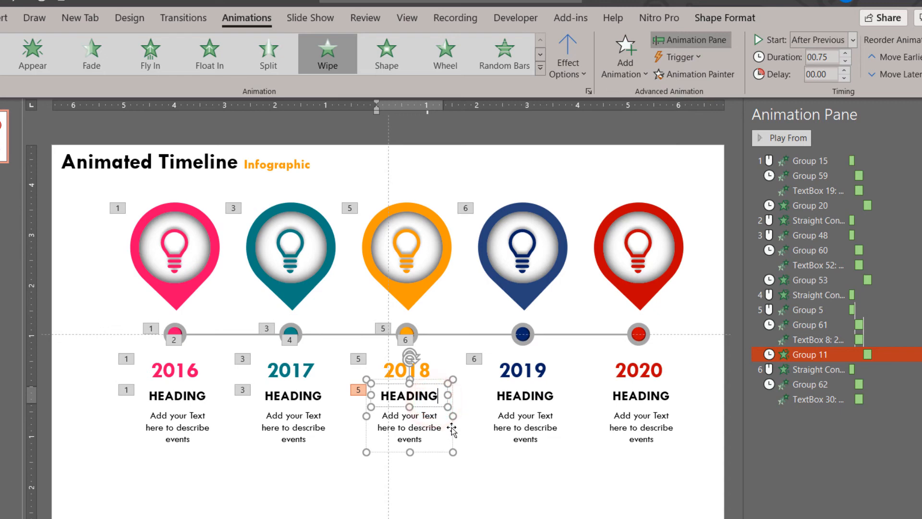
click(694, 73)
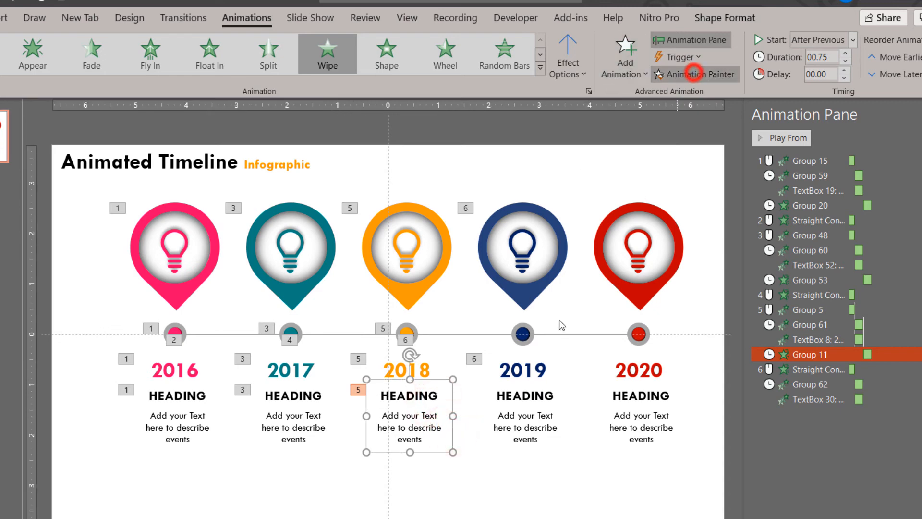
click(524, 402)
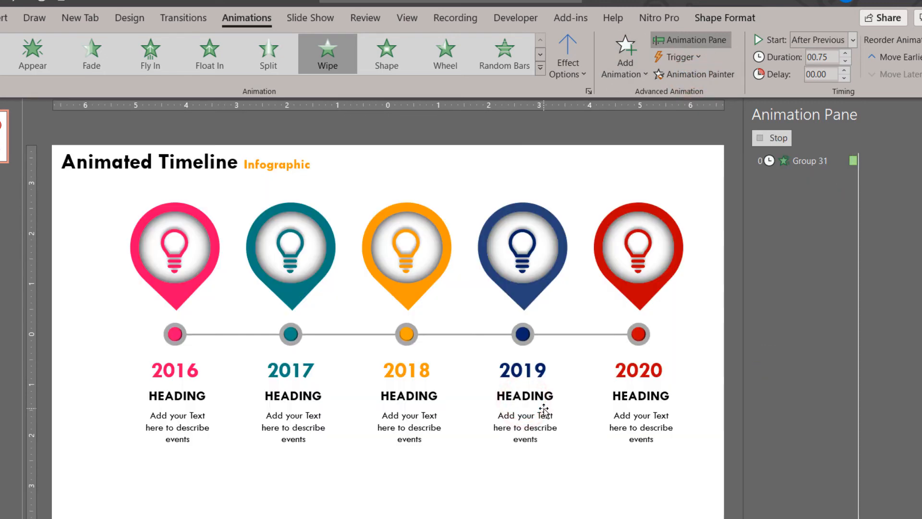
click(544, 411)
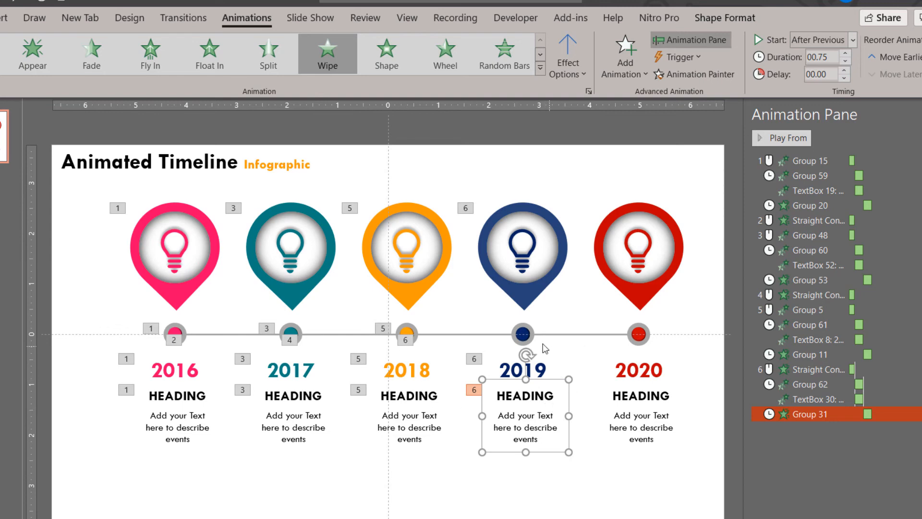
Try copying the 2018–2019 connector's Wipe animation to the 2019–2020 connector with Animation Painter
click(510, 336)
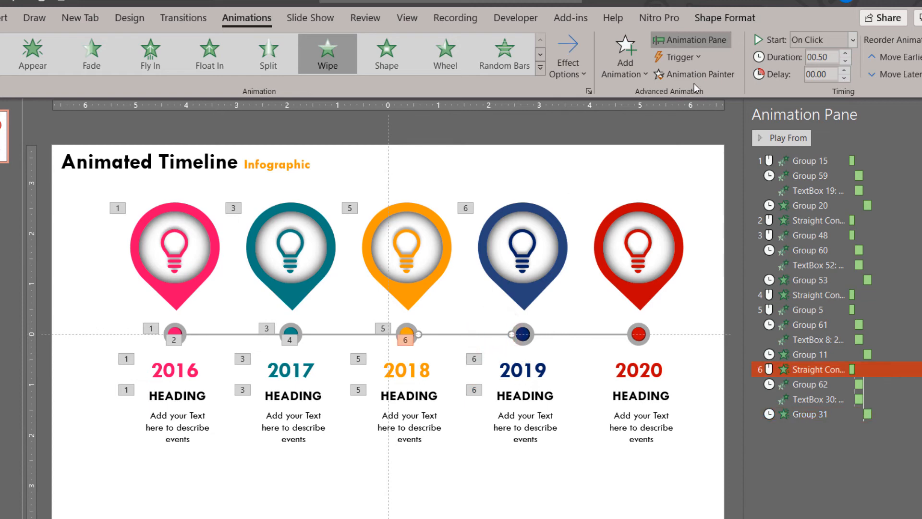
click(577, 332)
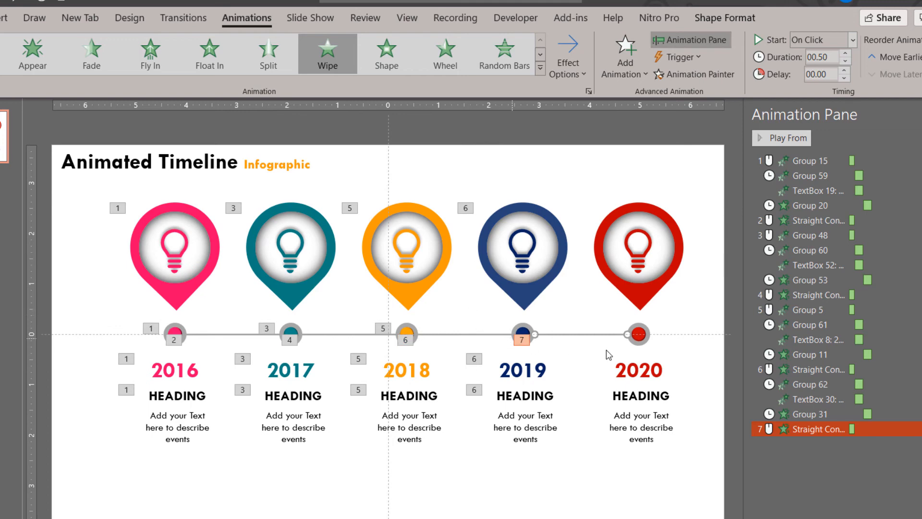
Check the 2019 dot for an animation and undo the animation copied to the 2019–2020 connector
click(522, 332)
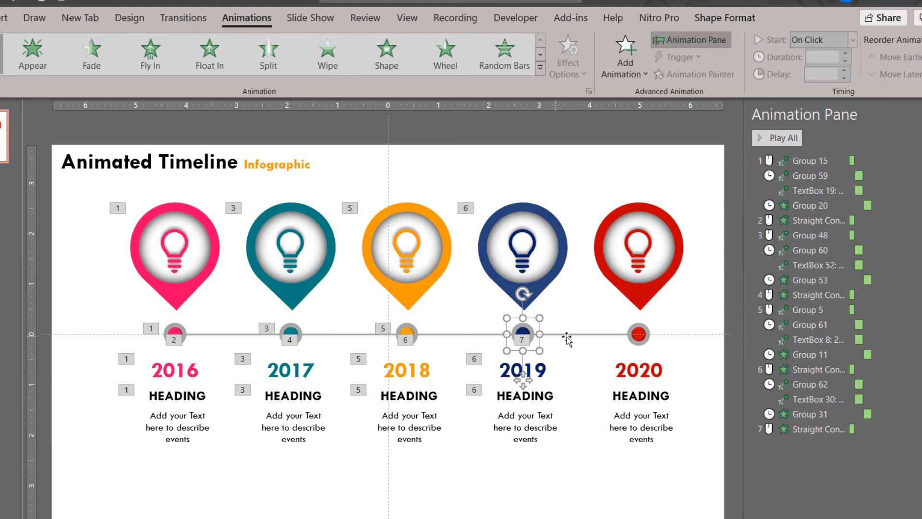
click(576, 452)
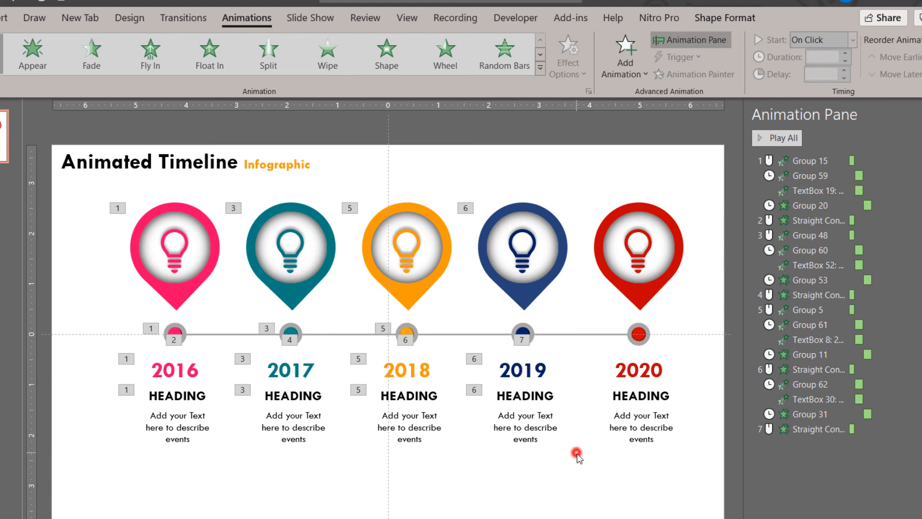
key(ctrl+z)
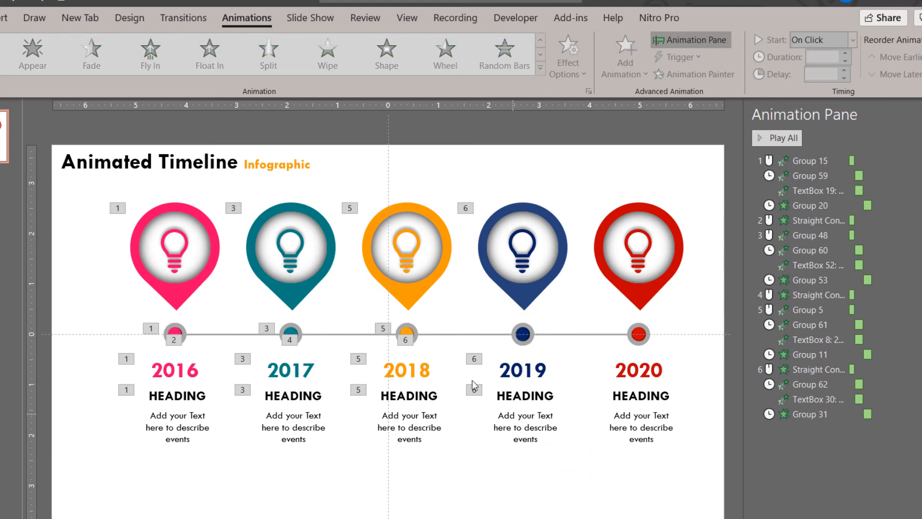
Copy the 2018 dot's Zoom animation to the 2019 dot and reorder it to play right after the 2018–2019 connector
click(453, 333)
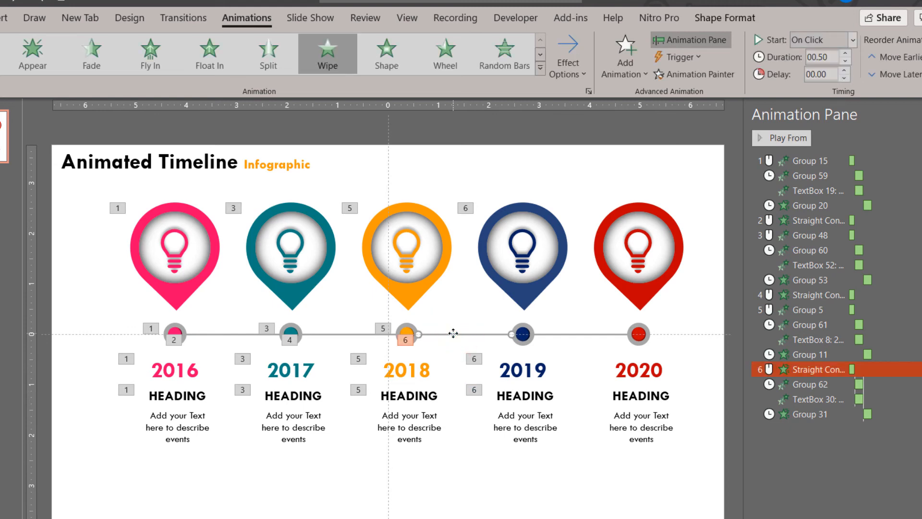
click(523, 339)
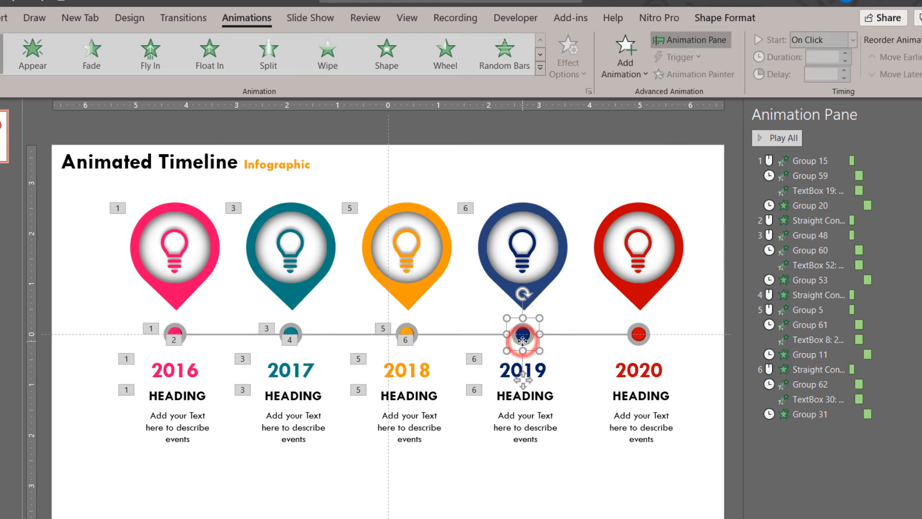
click(476, 332)
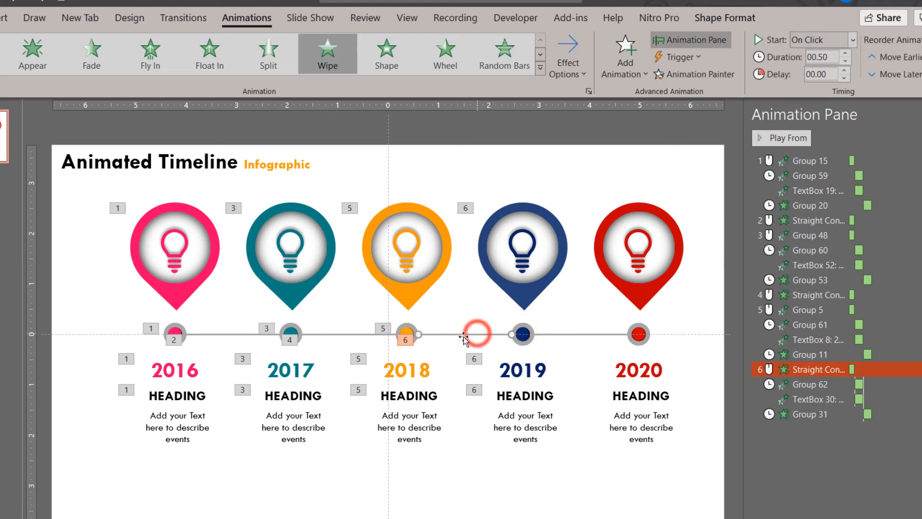
click(407, 333)
click(706, 75)
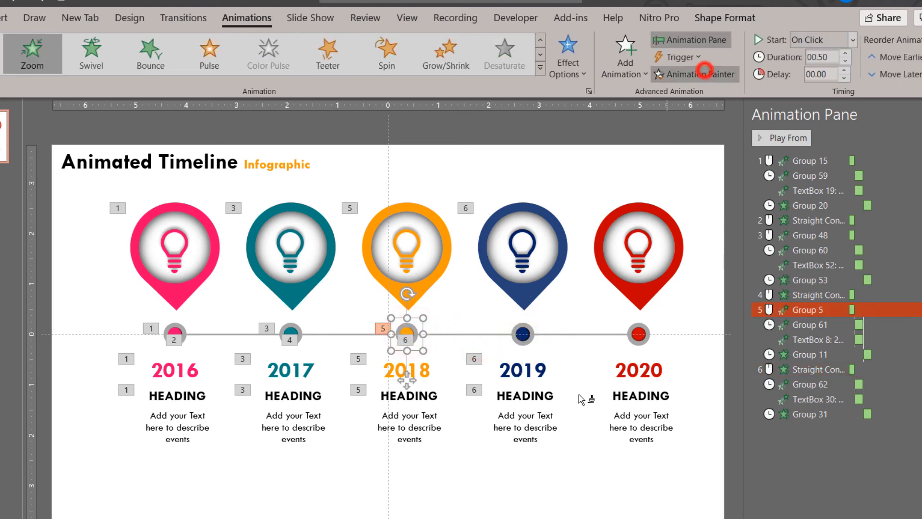
click(525, 332)
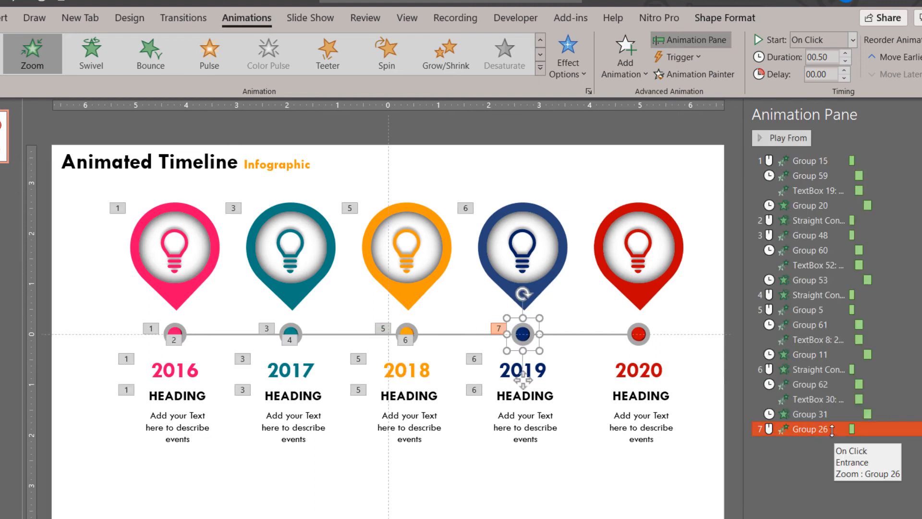
drag(831, 429, 823, 378)
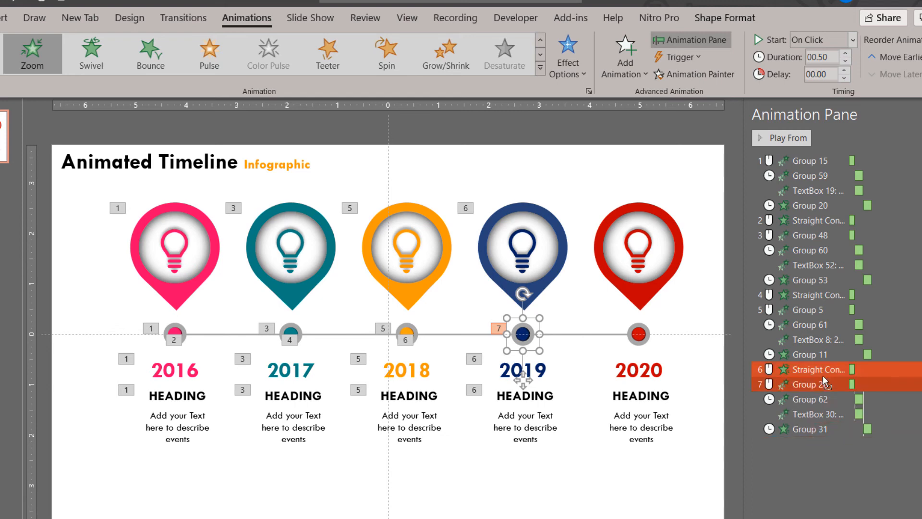
Copy the 2018–2019 connector's Wipe animation to the 2019–2020 connector with Animation Painter
click(479, 334)
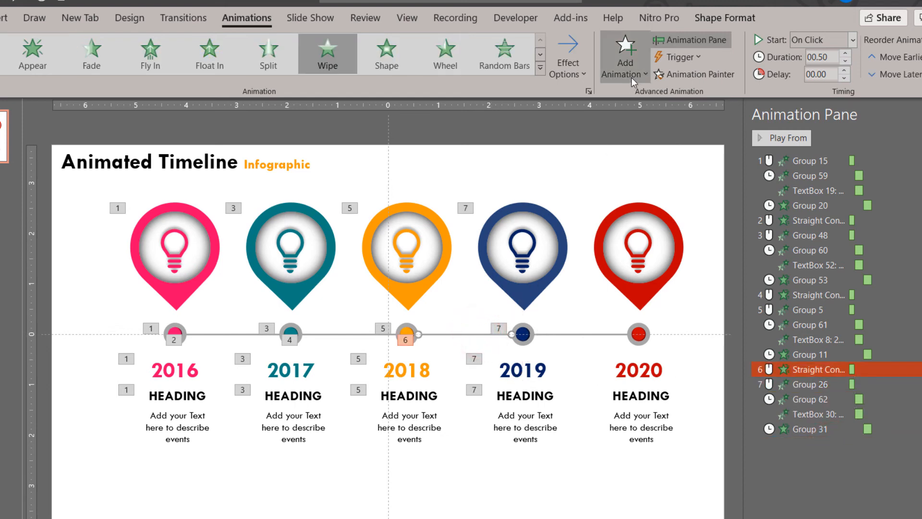
click(699, 74)
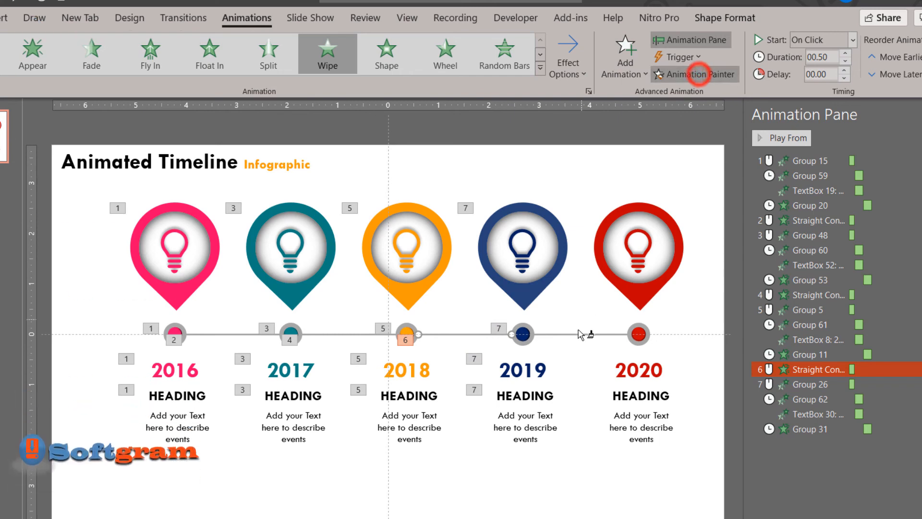
click(582, 334)
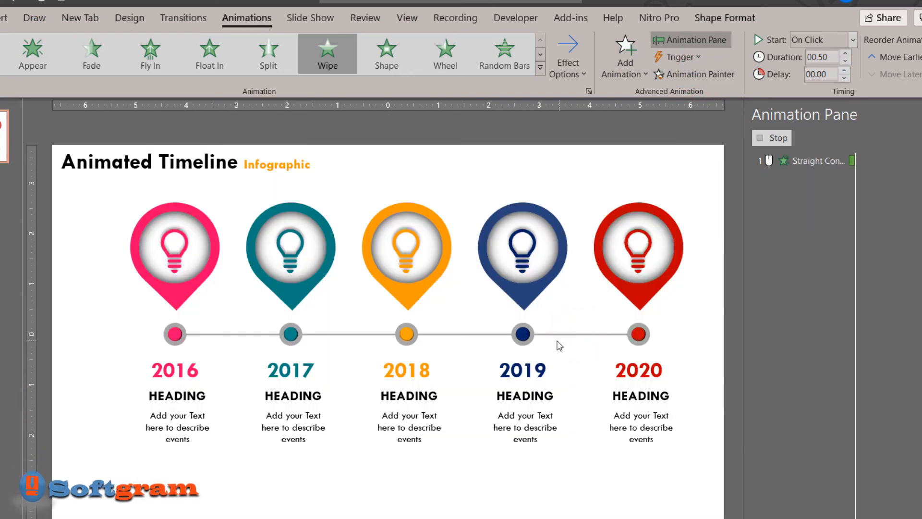
Copy the 2019 dot's Zoom animation to the 2020 dot with Animation Painter
click(525, 332)
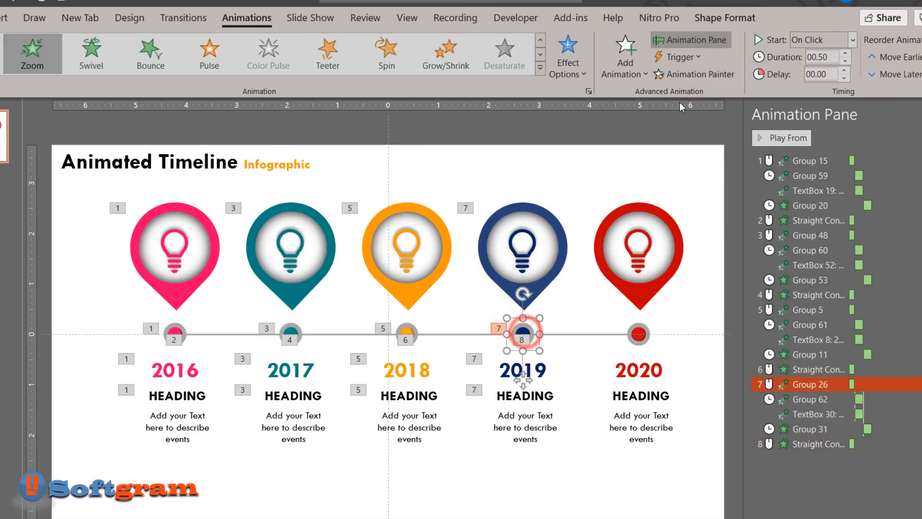
click(688, 75)
click(644, 329)
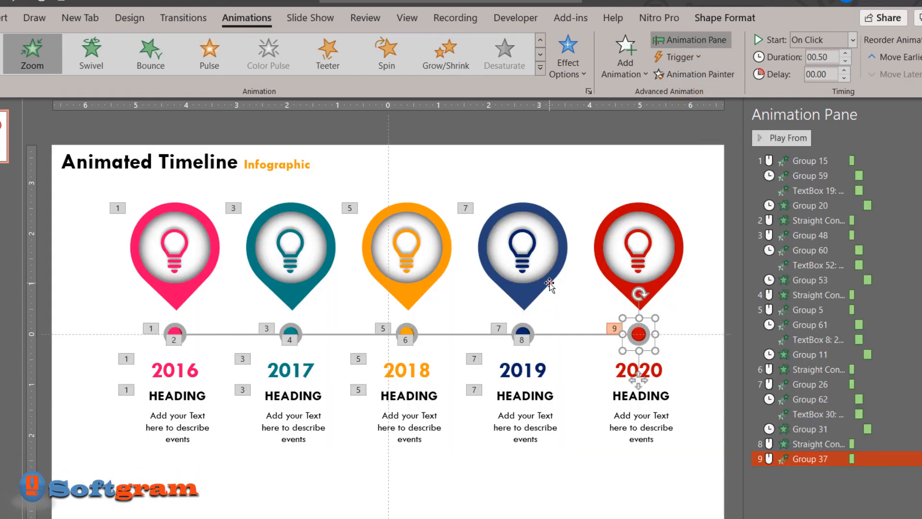
Copy the Float In animations of the 2019 pin and year text to the 2020 pin and year text
click(549, 283)
click(707, 76)
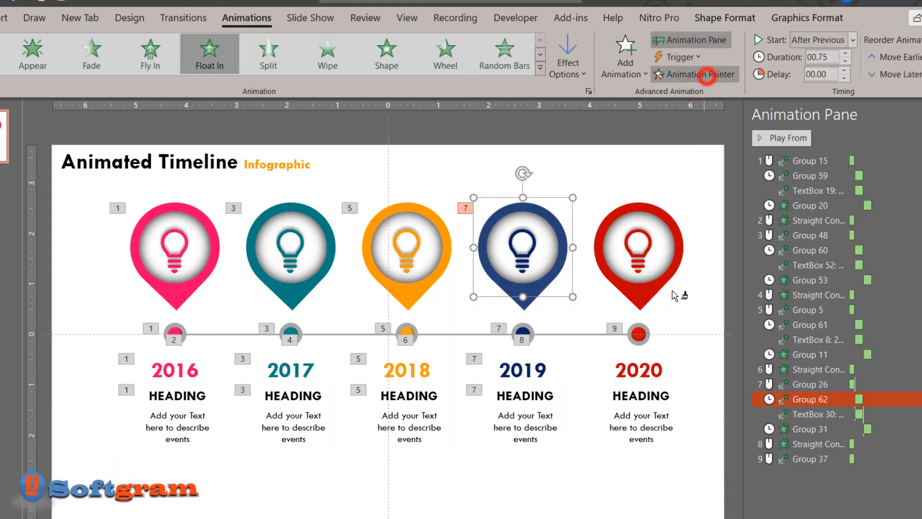
click(656, 287)
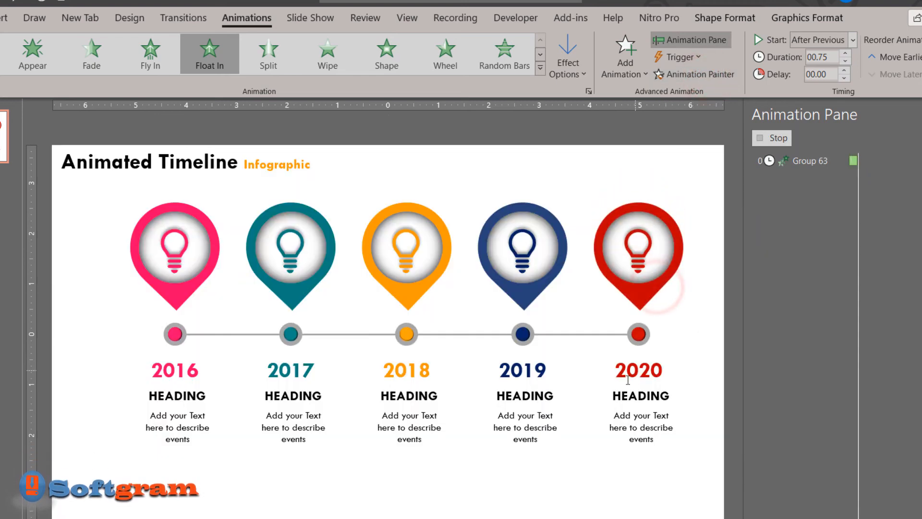
click(546, 376)
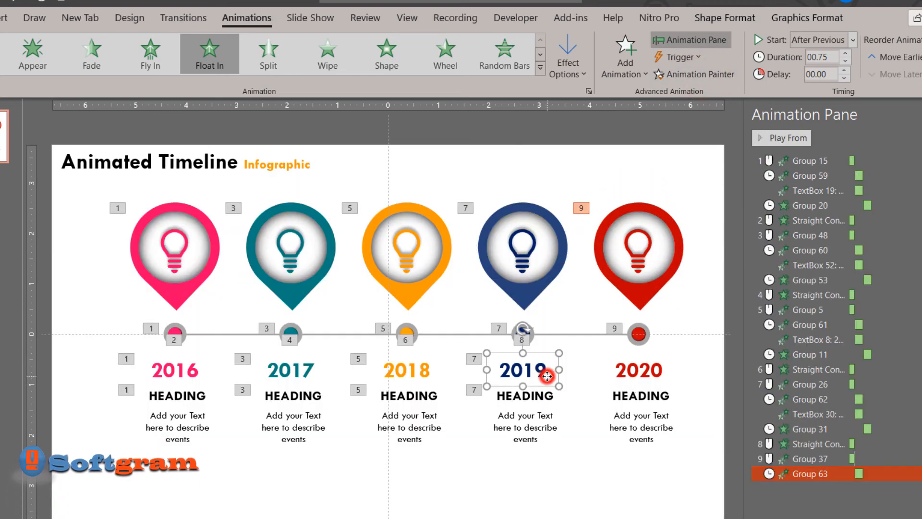
click(659, 371)
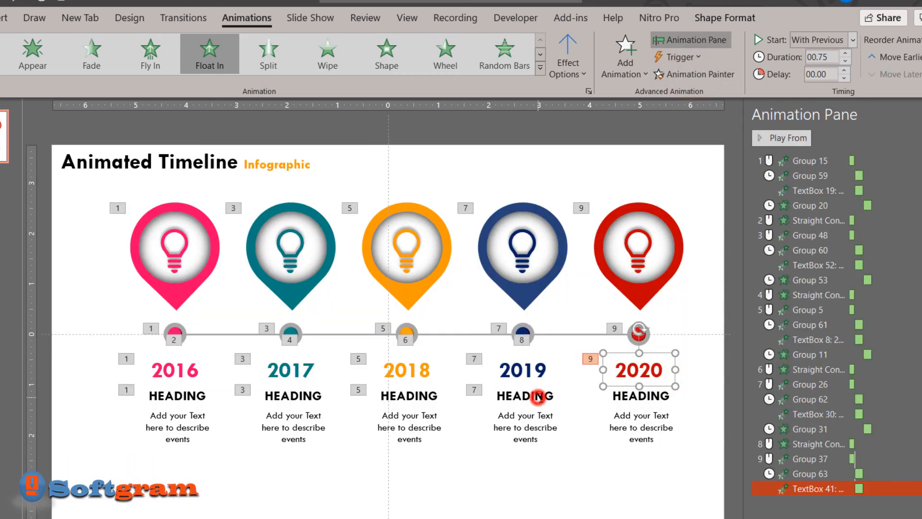
Copy the Wipe animation of the 2019 heading and description group to the matching 2020 group with Animation Painter
click(539, 399)
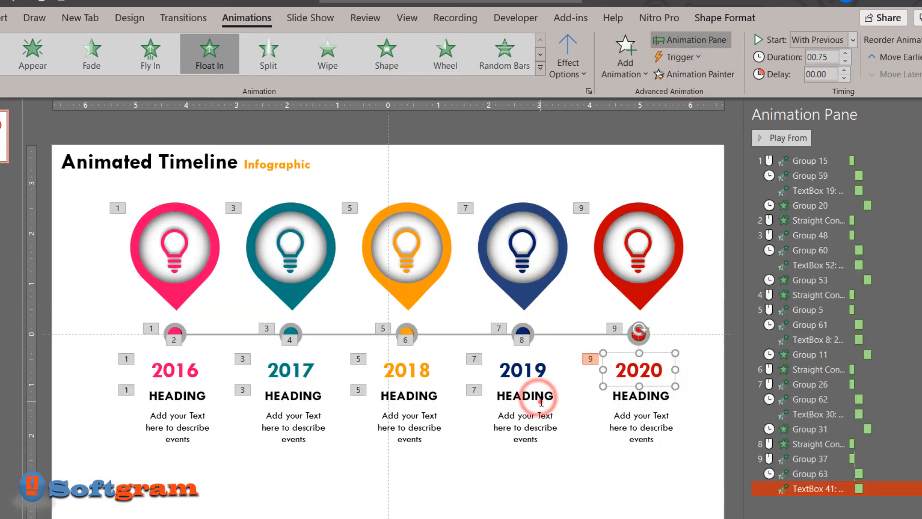
click(689, 80)
click(640, 419)
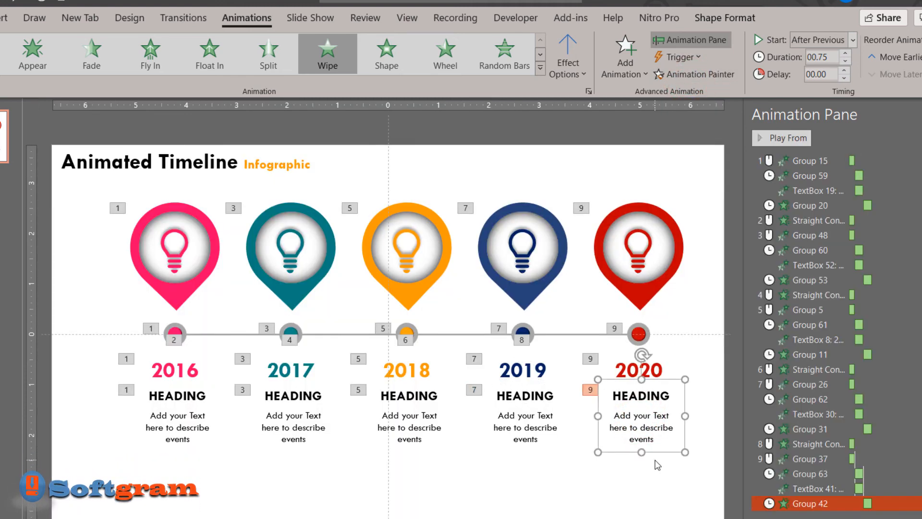
click(574, 495)
Set the Zoom animations of the 2017, 2018, 2019 and 2020 dots to start After Previous
click(291, 328)
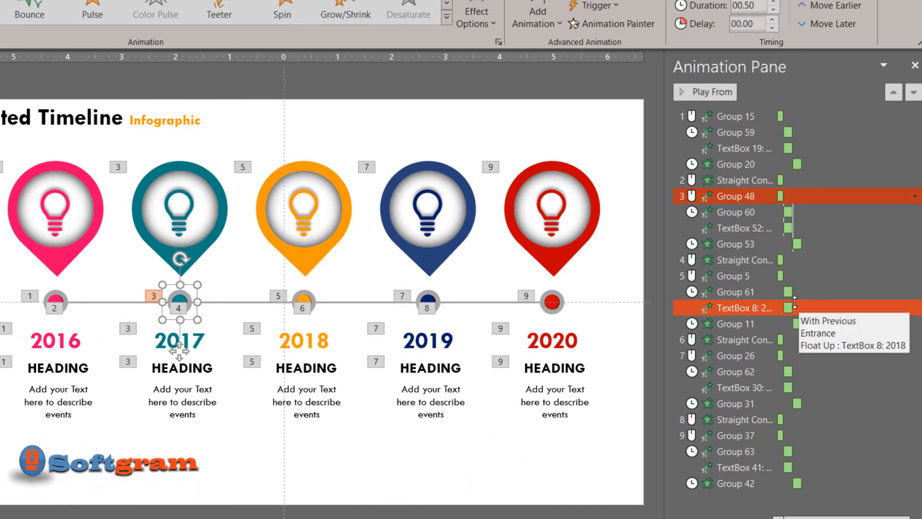
ctrl+click(752, 277)
ctrl+click(777, 361)
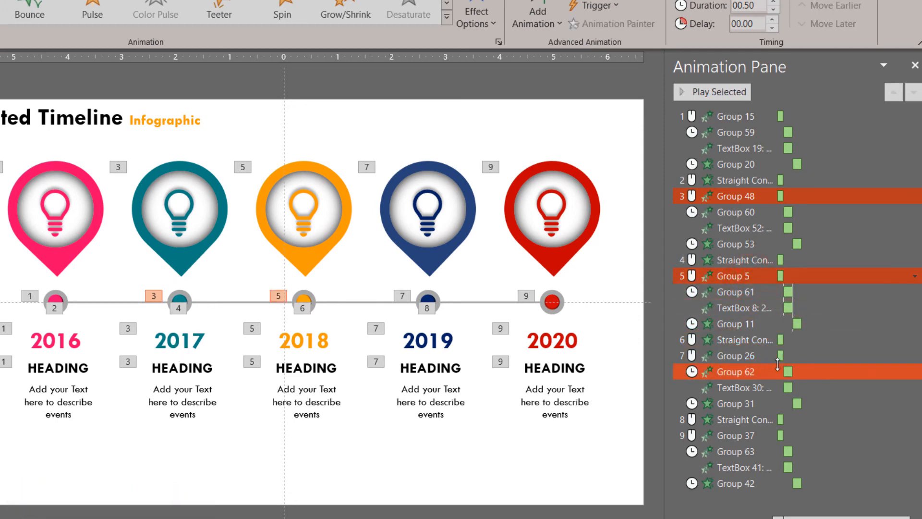
ctrl+click(772, 362)
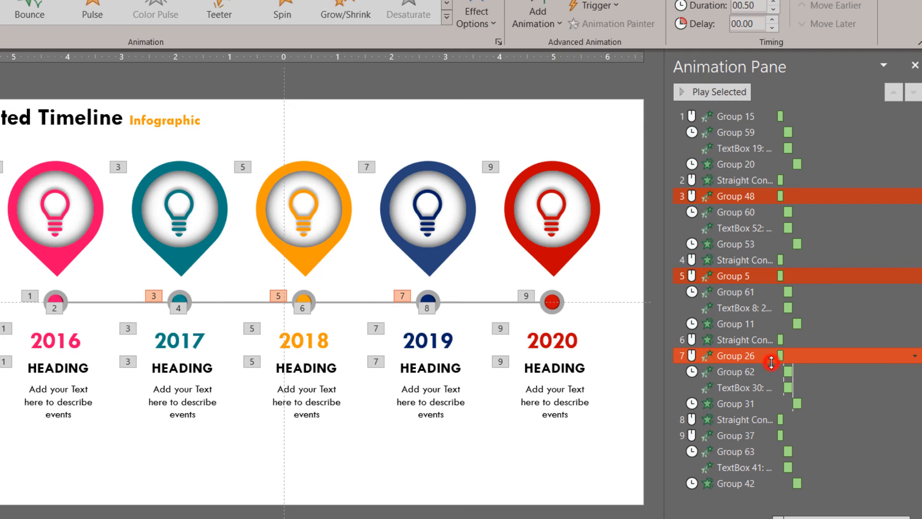
ctrl+click(777, 437)
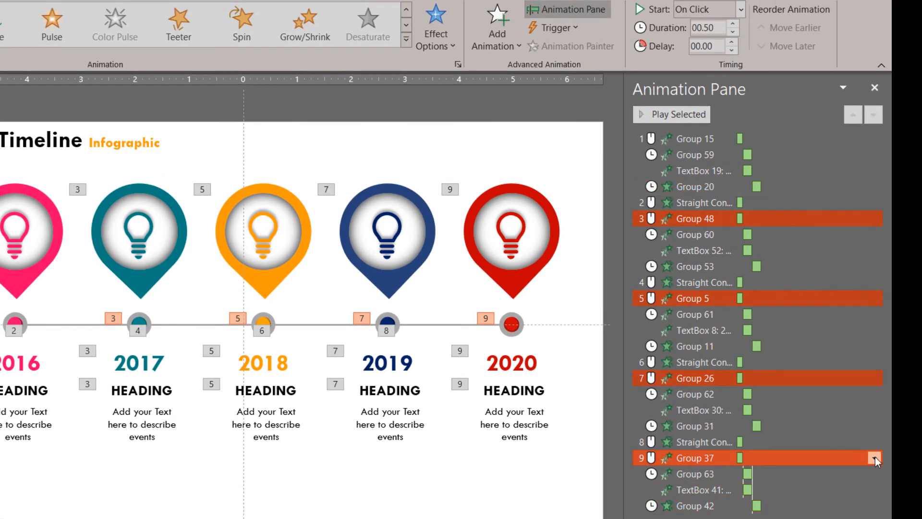
click(874, 457)
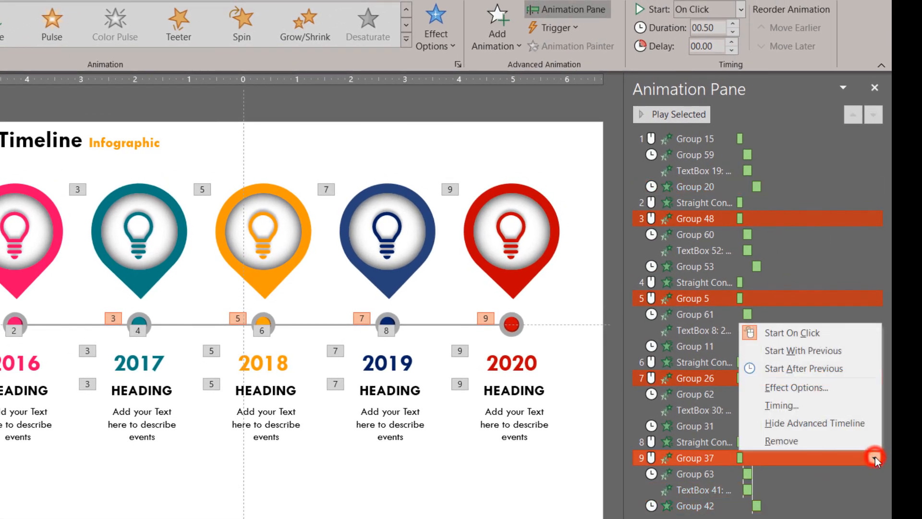
click(811, 368)
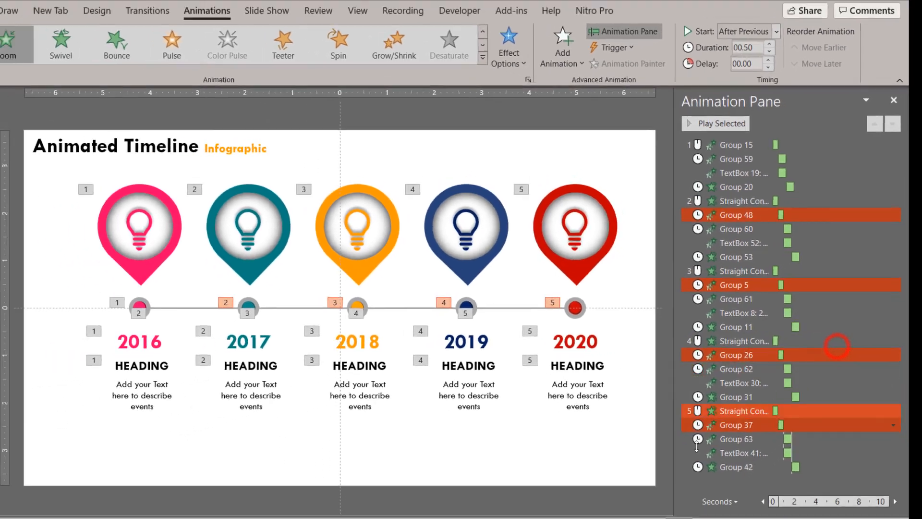
Apply a gradient fill to the slide background
right_click(626, 423)
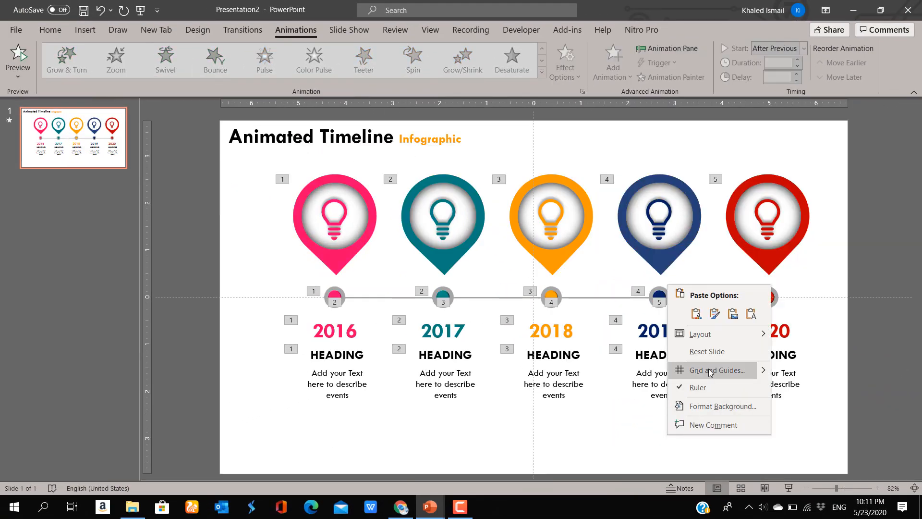
click(723, 405)
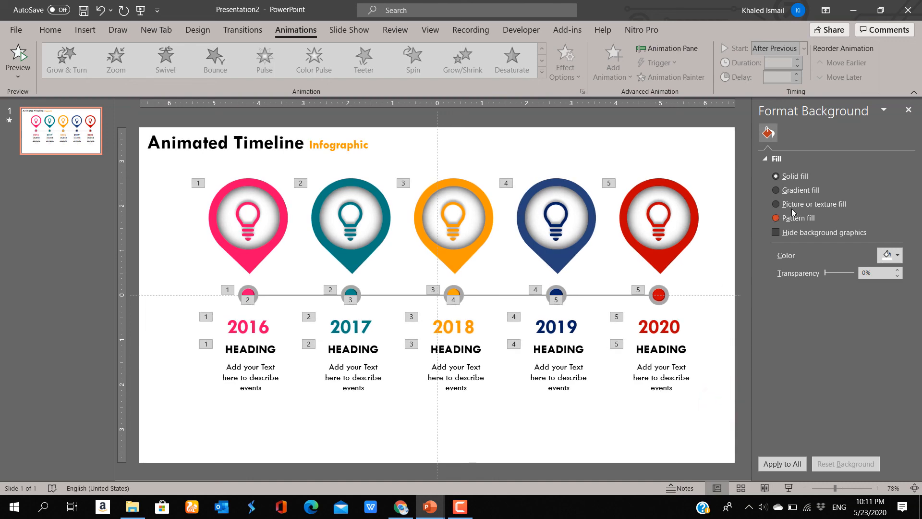
click(795, 192)
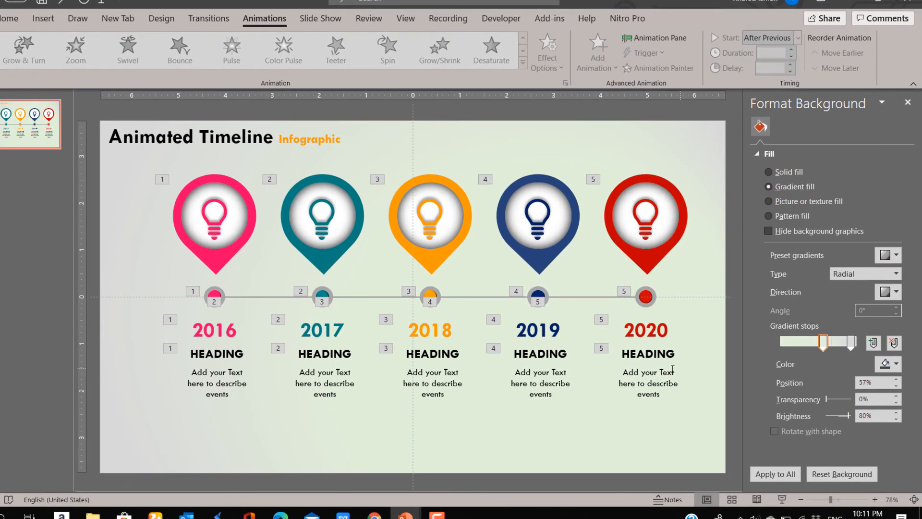
Move the background's grey gradient stop to about 62% and the light green stop to 24%
click(822, 344)
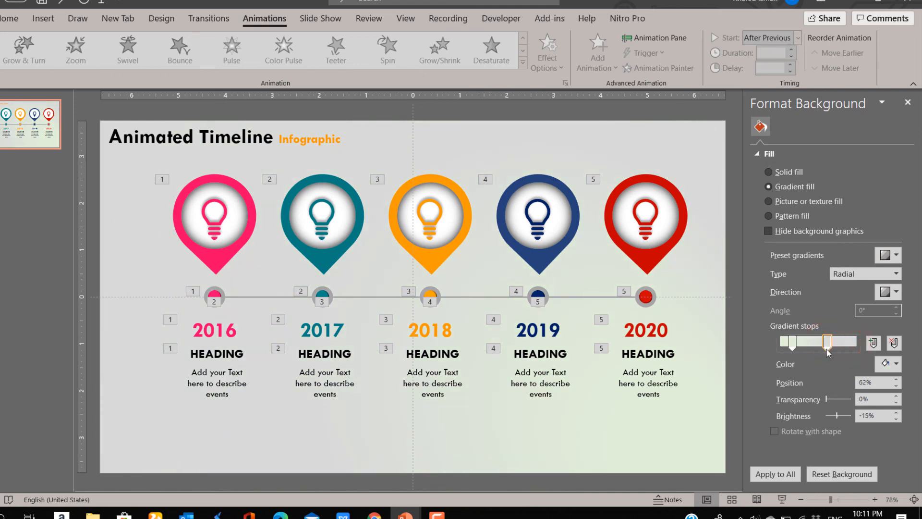
drag(800, 349, 805, 349)
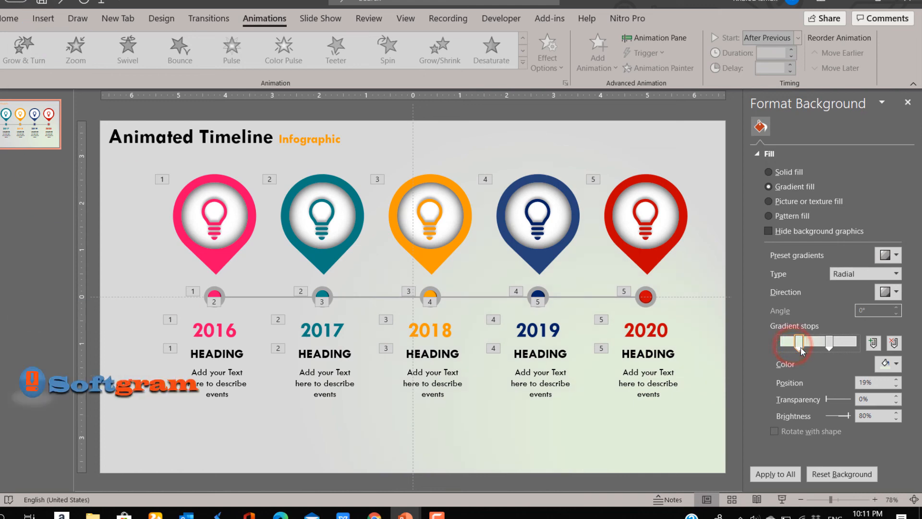
click(279, 455)
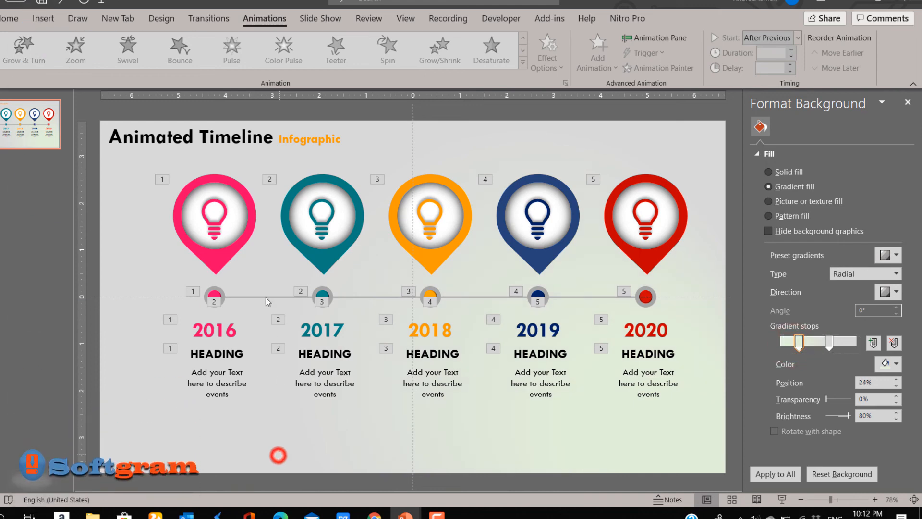
Replace the 2017 pin's bulb graphic with the solid head-with-gears icon found by searching the icon library for "brain"
click(312, 219)
click(317, 217)
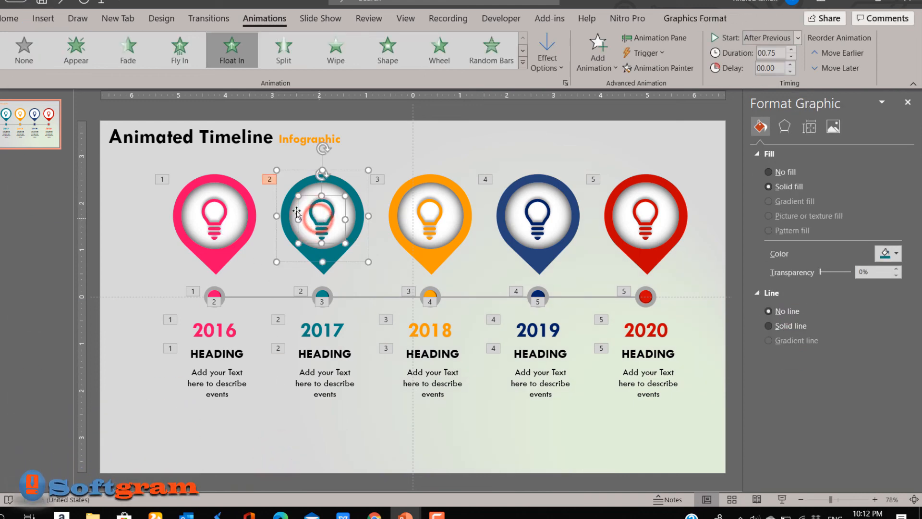
click(672, 18)
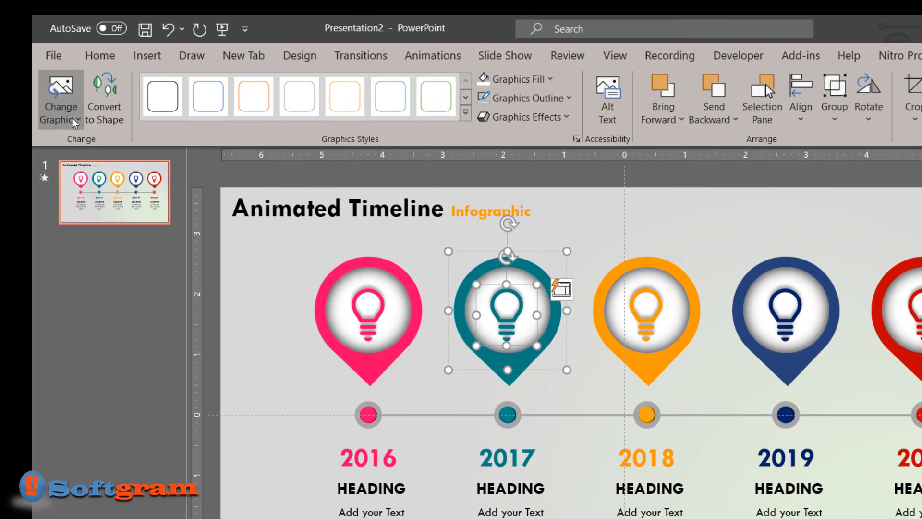
click(0, 66)
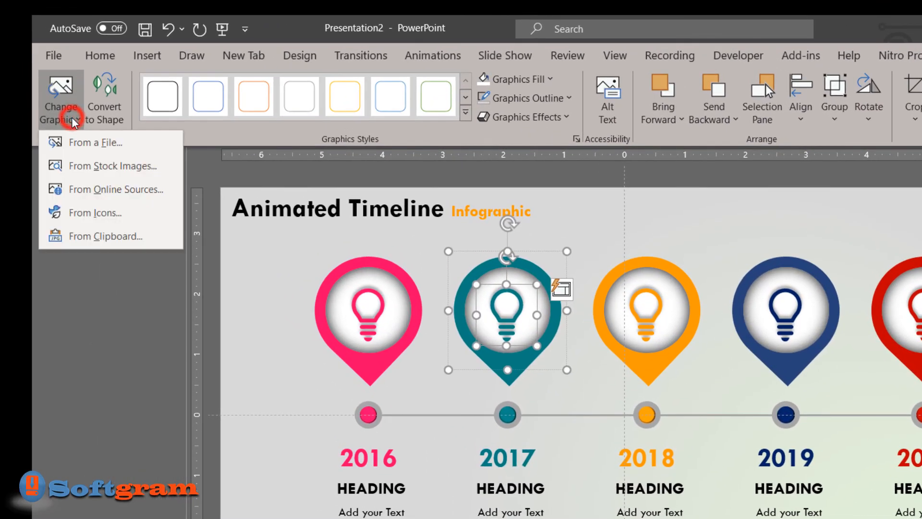
click(87, 210)
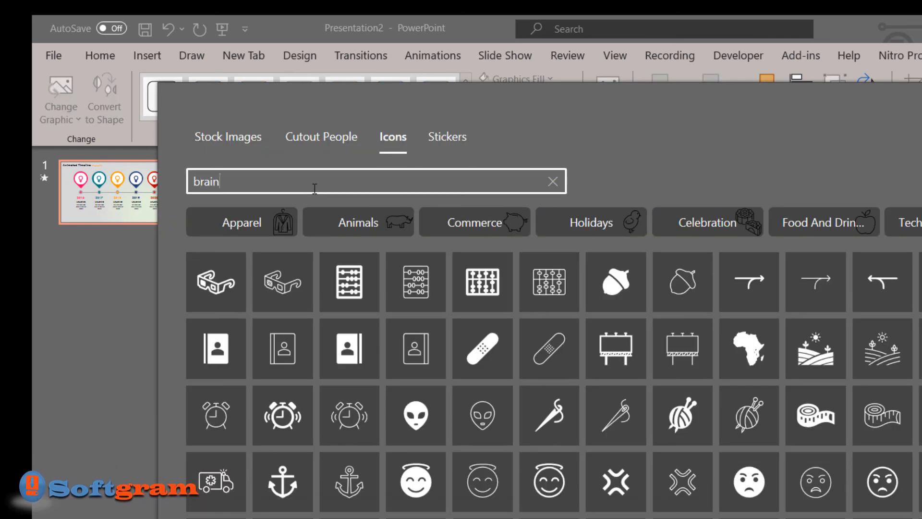
text(brain)
key(Return)
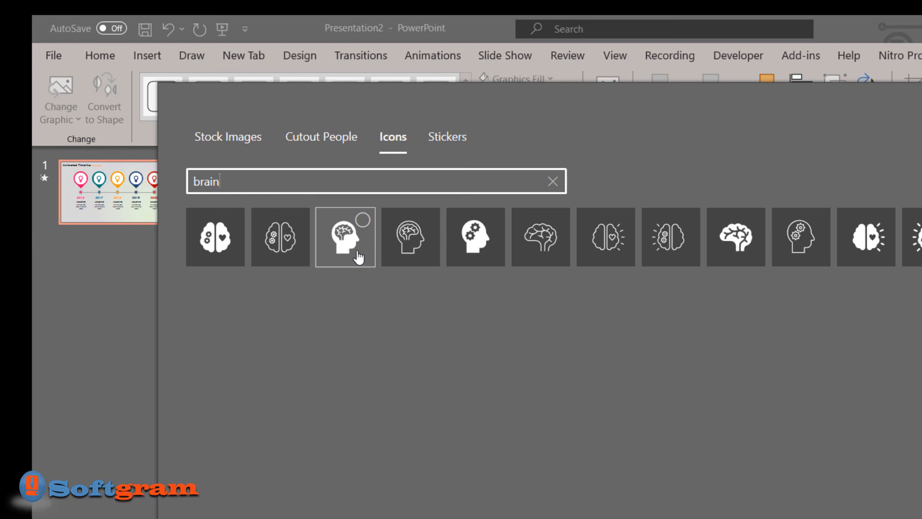
click(465, 243)
click(760, 457)
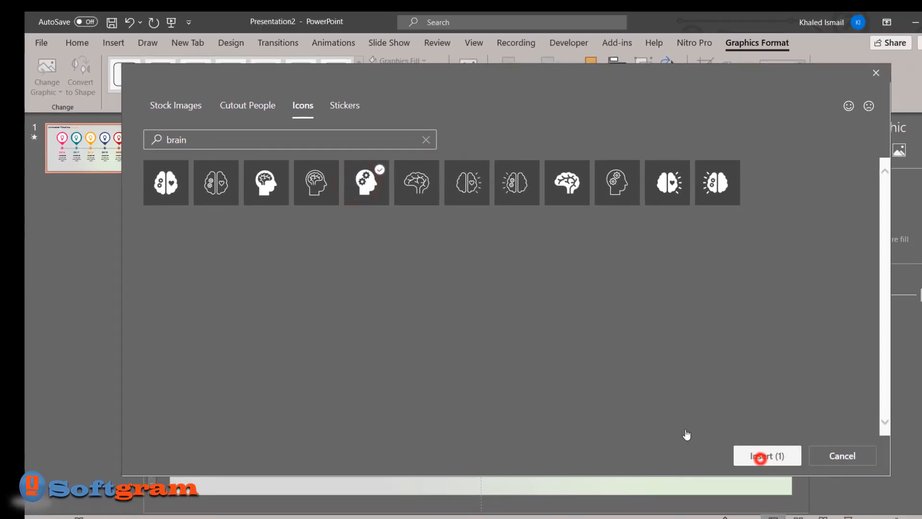
Replace the 2018 pin's bulb graphic with the solid quarter-filled stopwatch icon found by searching the icon library for "time"
click(501, 241)
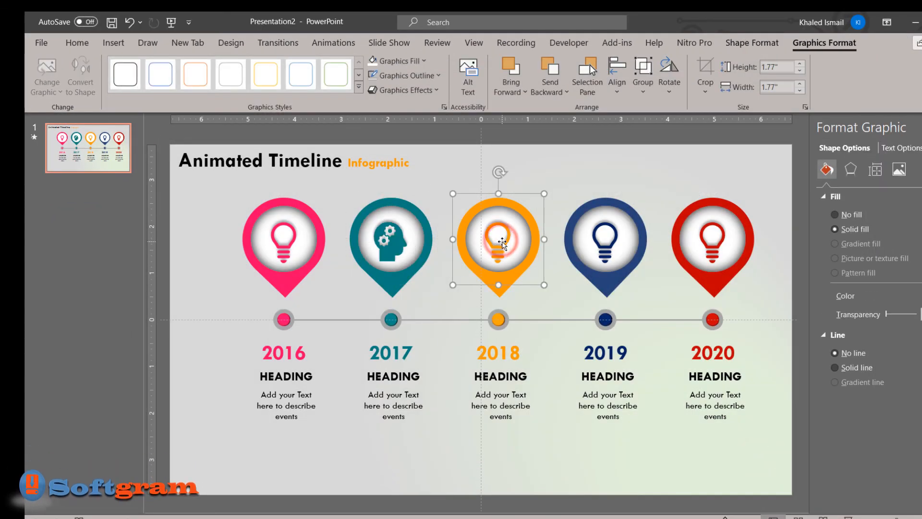
click(497, 236)
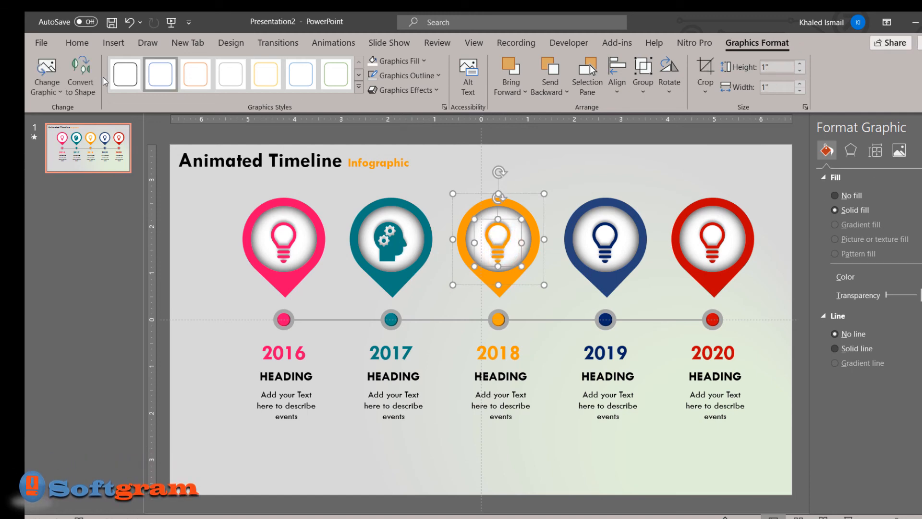
click(53, 89)
click(66, 164)
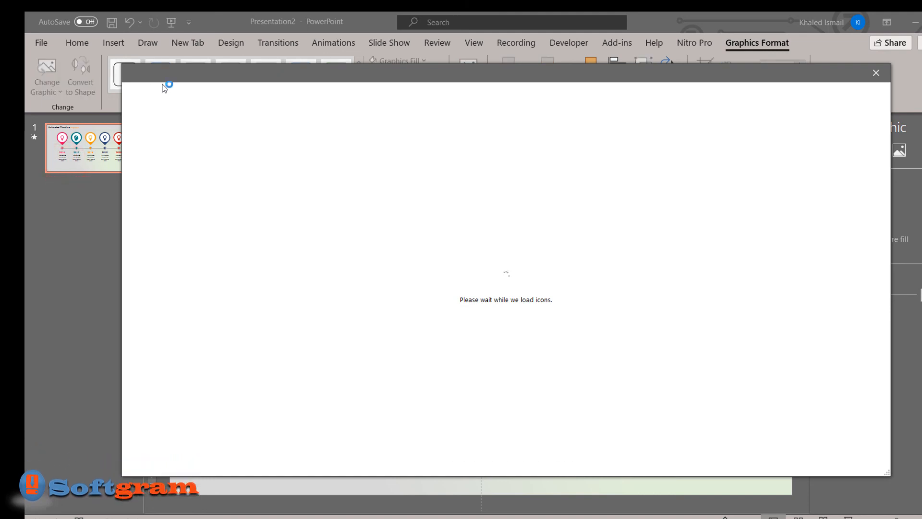
text(t)
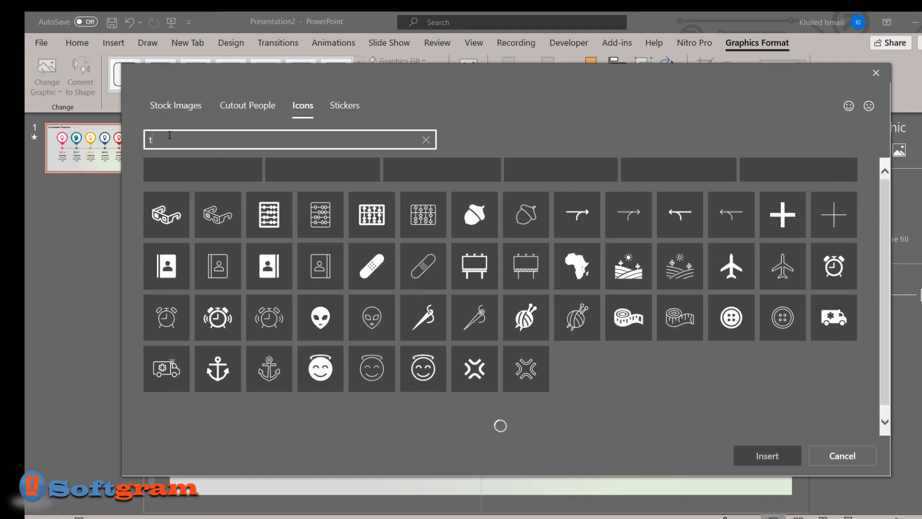
text(ime)
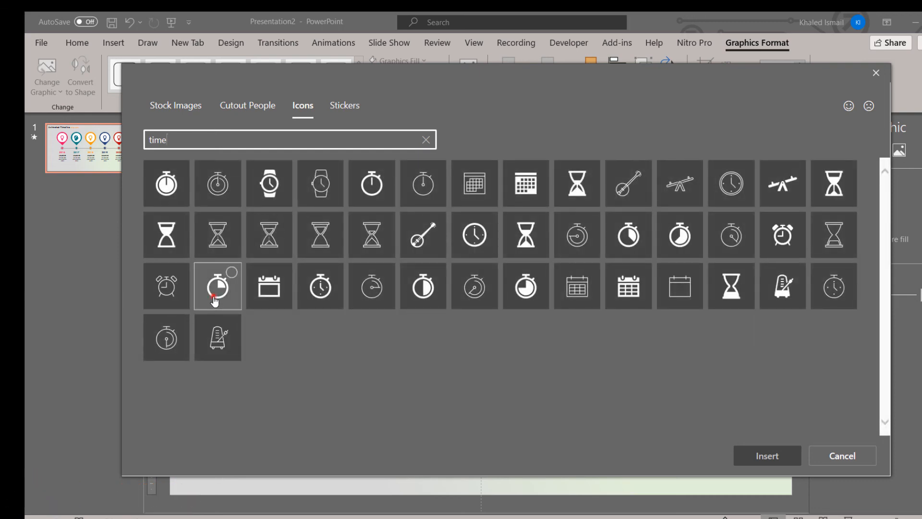
click(215, 298)
click(777, 456)
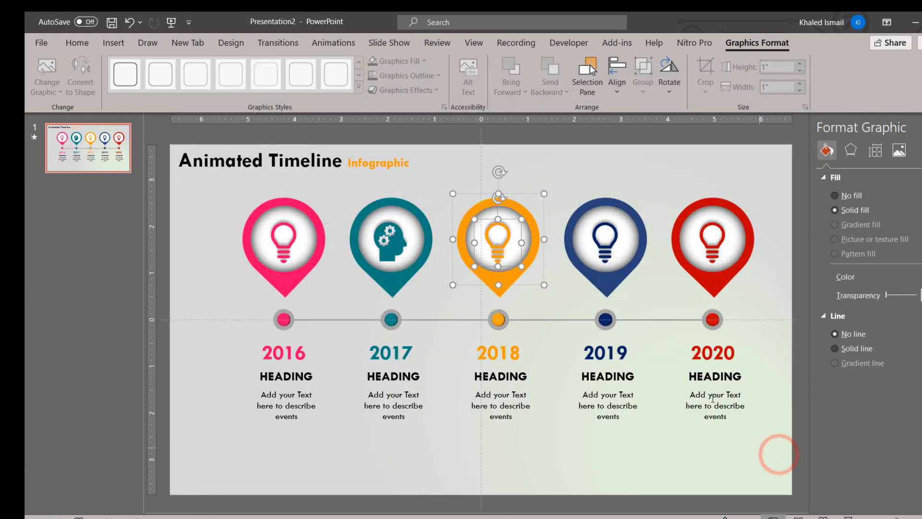
Replace the 2019 pin's bulb graphic with the solid acorn icon from the icon library
click(611, 246)
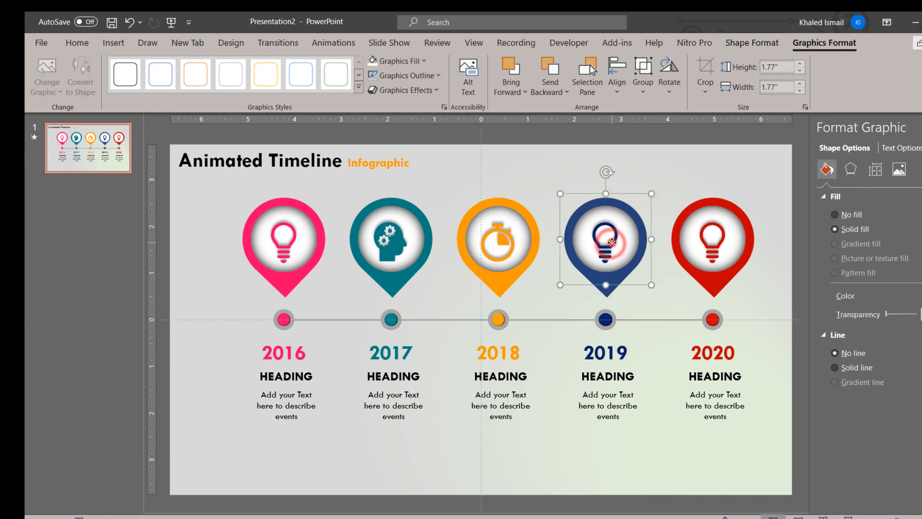
click(611, 246)
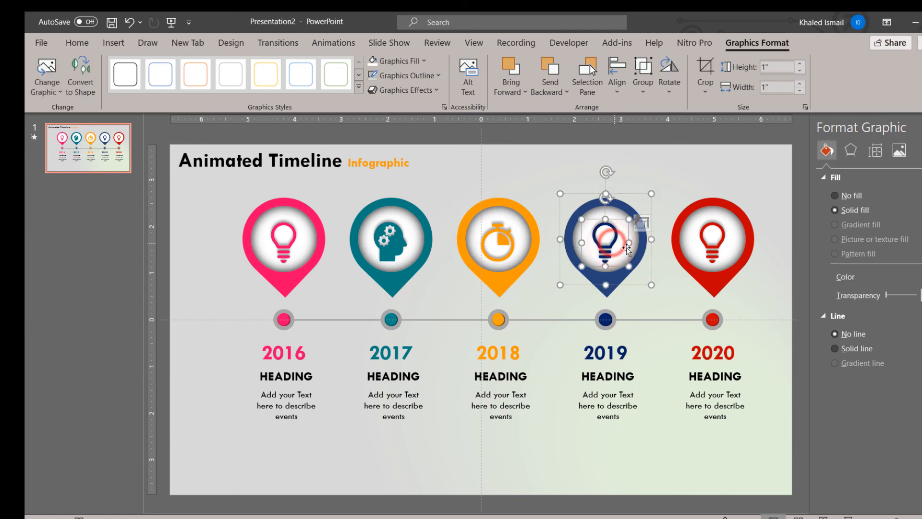
click(42, 94)
click(71, 166)
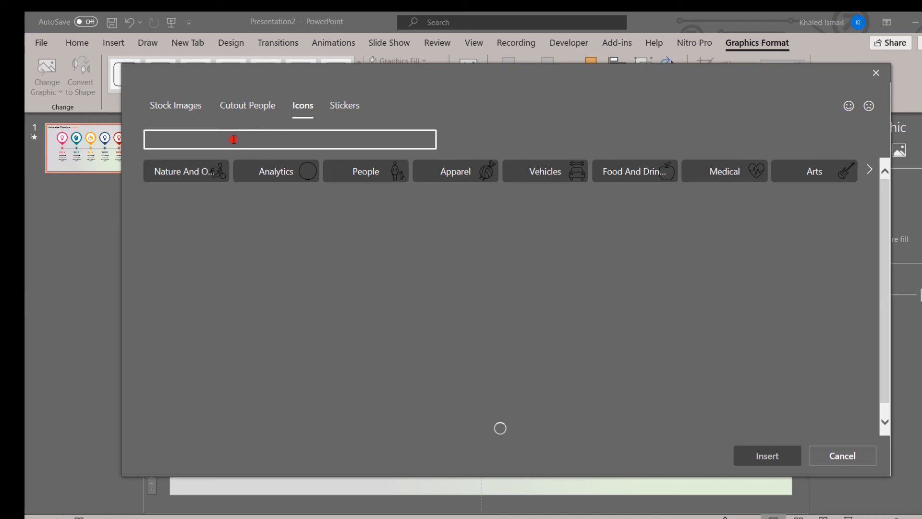
click(234, 139)
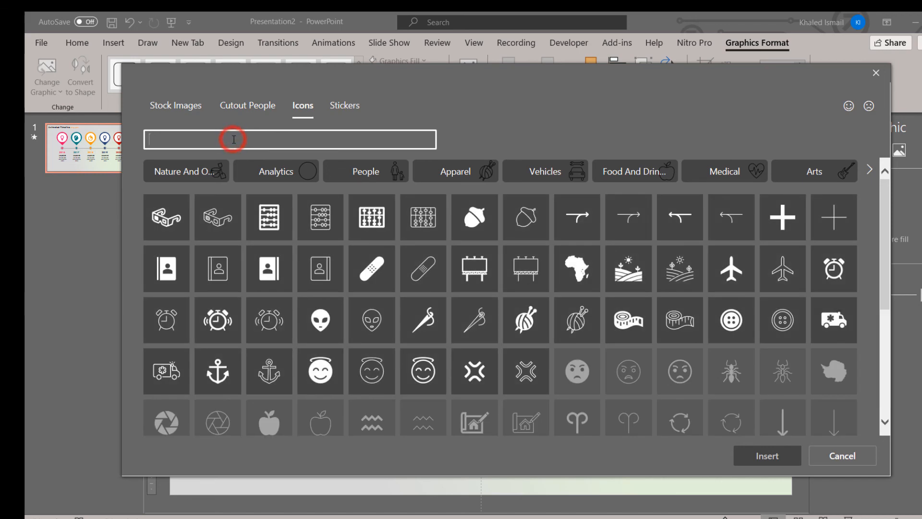
click(486, 221)
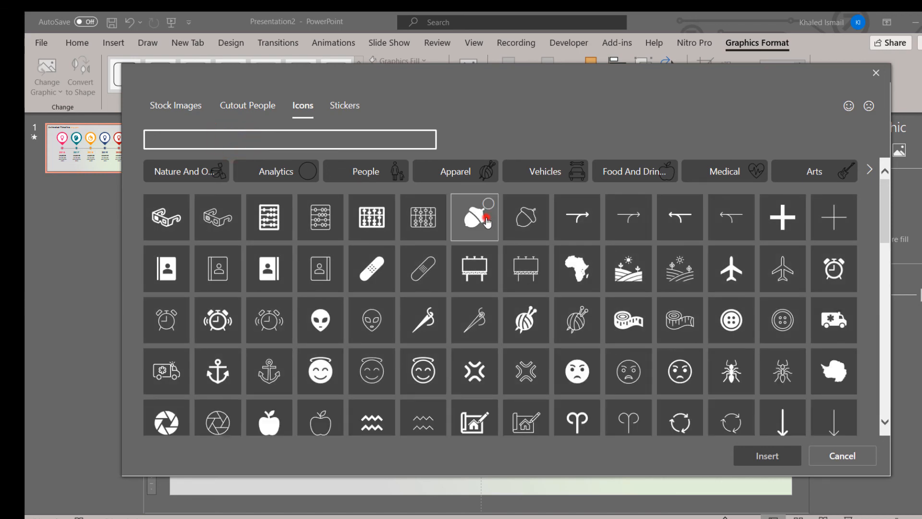
click(767, 455)
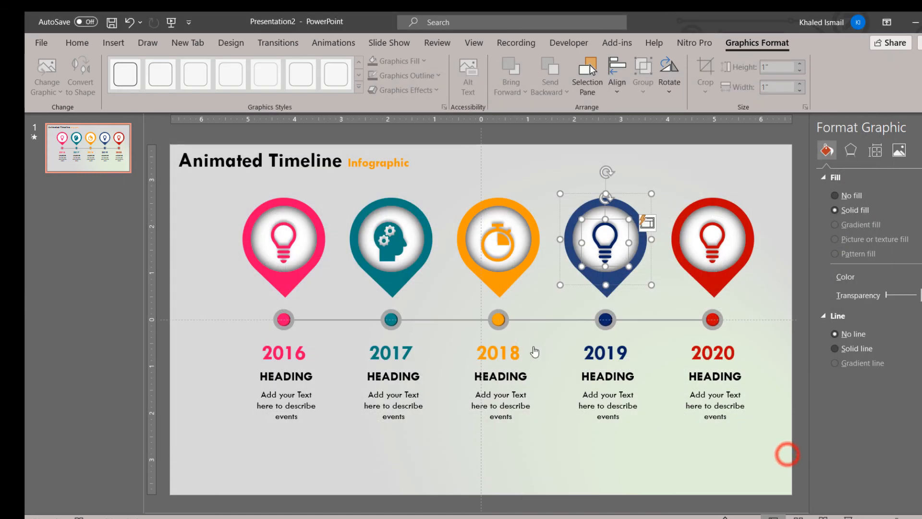
Select the 2020 pin's bulb graphic for replacement with a different icon
click(726, 238)
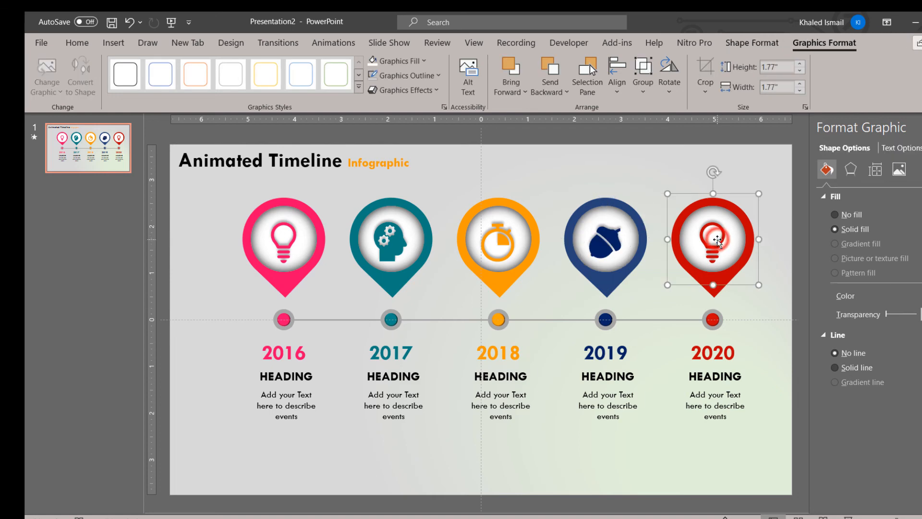